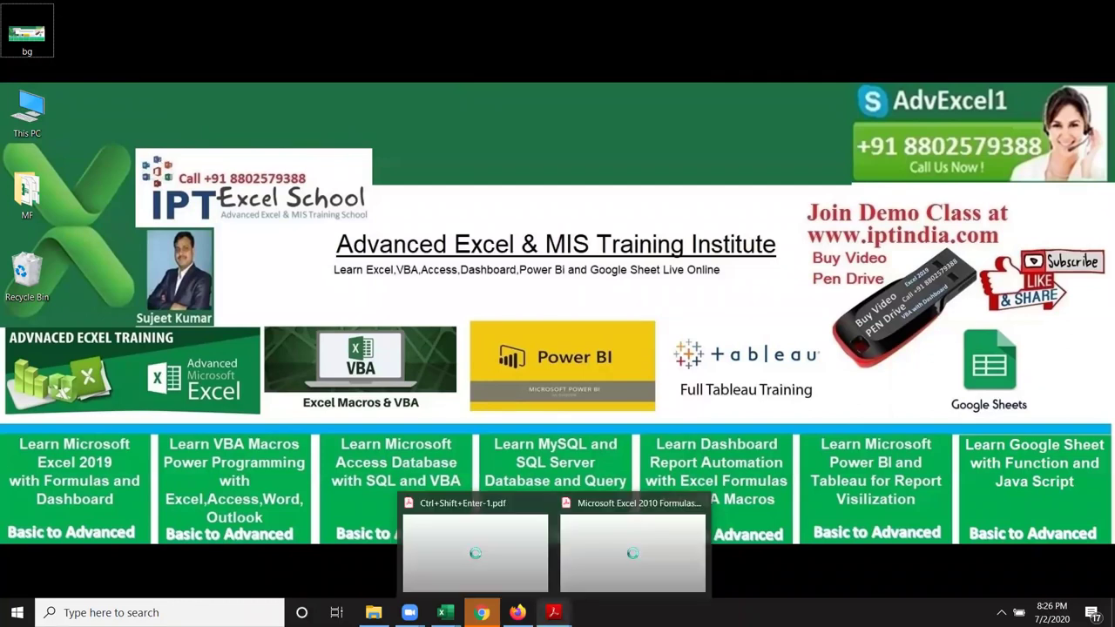
pyautogui.moveTo(475, 553)
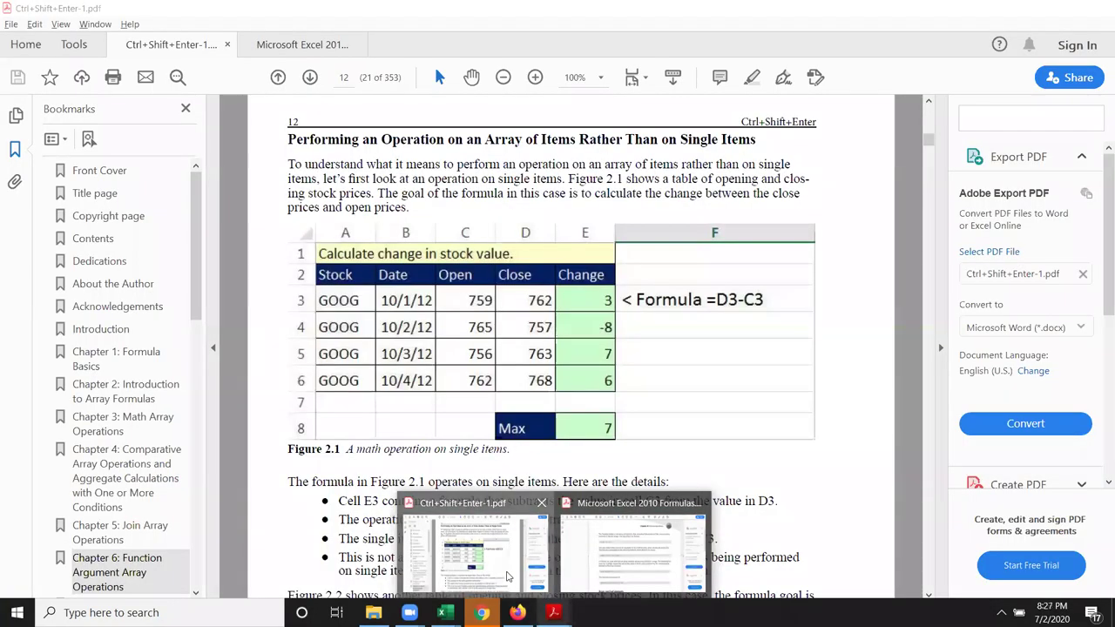
# Bring the book PDF to the front and select text in the section heading and first paragraph.
pyautogui.click(509, 576)
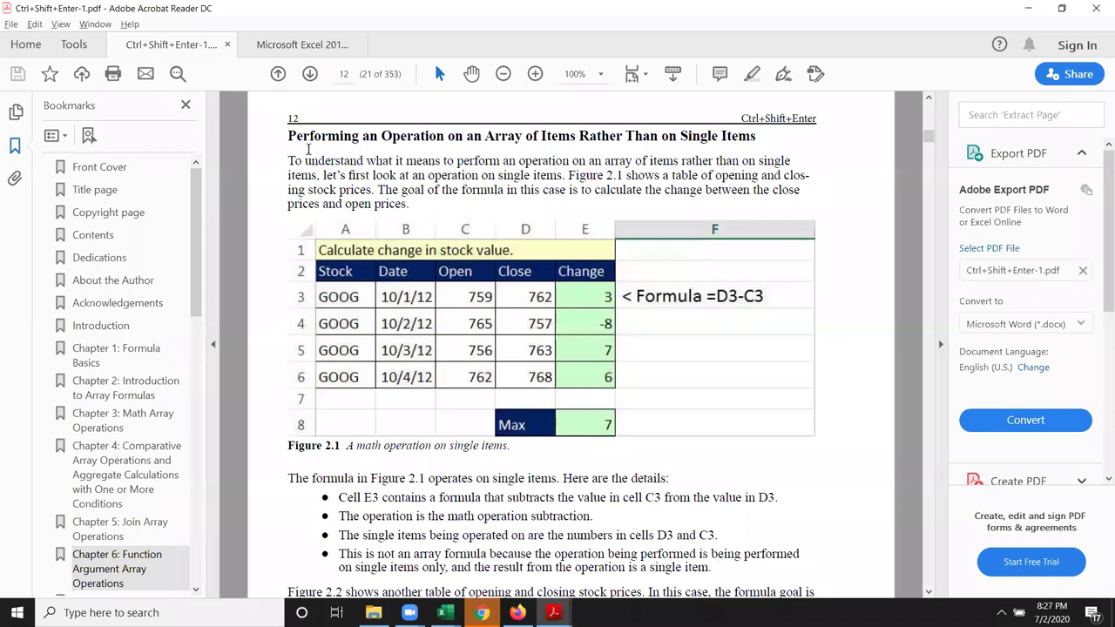
pyautogui.tripleClick(306, 133)
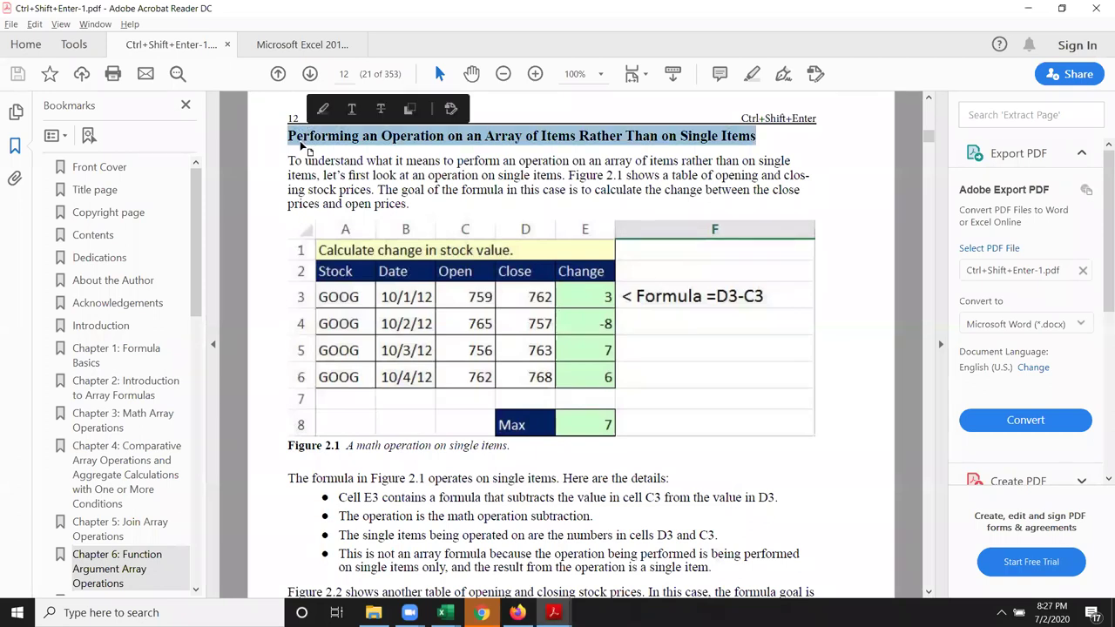
pyautogui.click(305, 149)
pyautogui.doubleClick(301, 157)
pyautogui.click(458, 188)
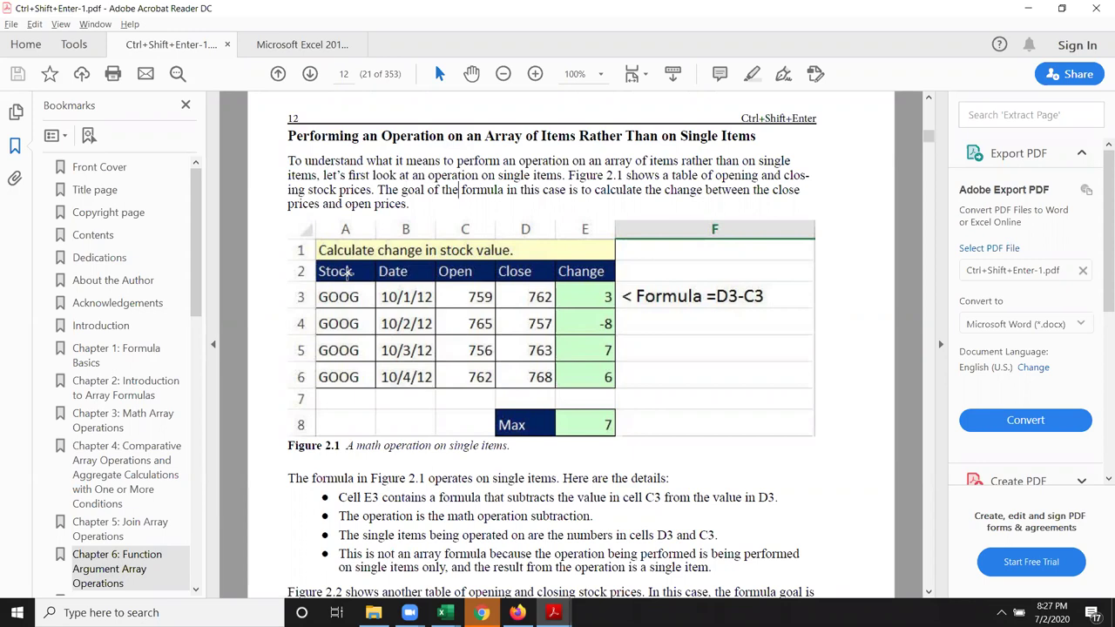
# Select the Figure 2.1 stock price change table image in the PDF.
pyautogui.click(348, 277)
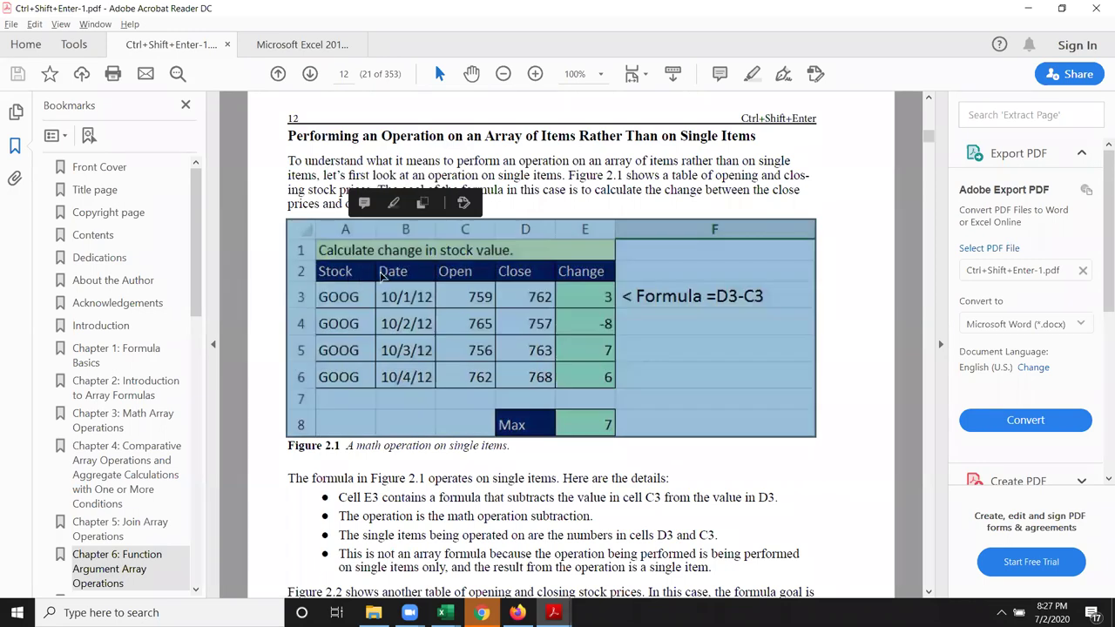
pyautogui.click(591, 278)
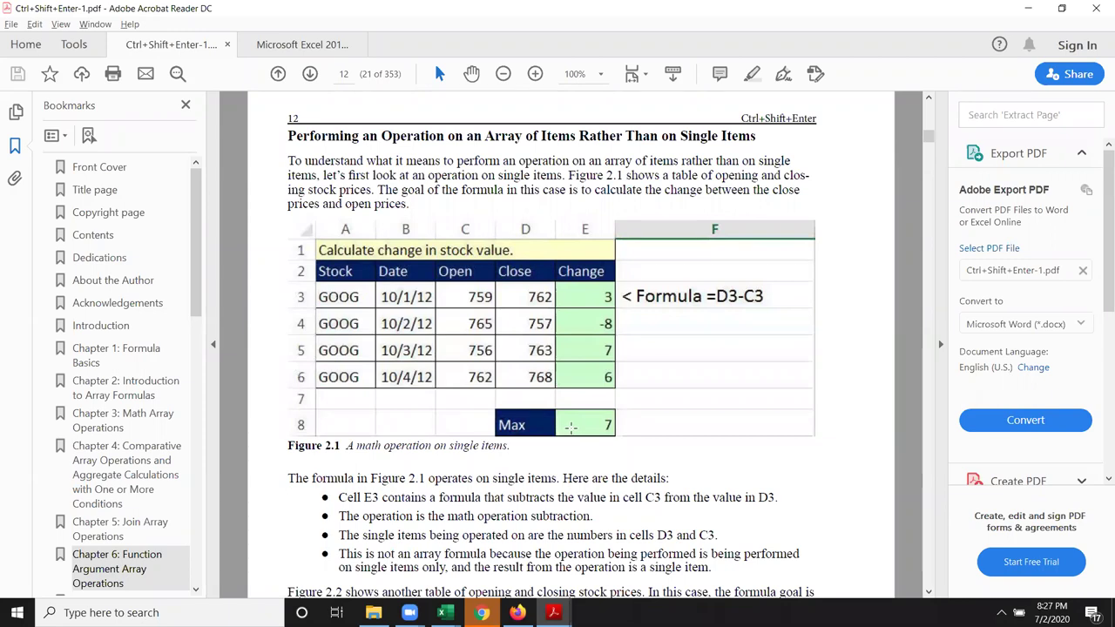
pyautogui.click(571, 435)
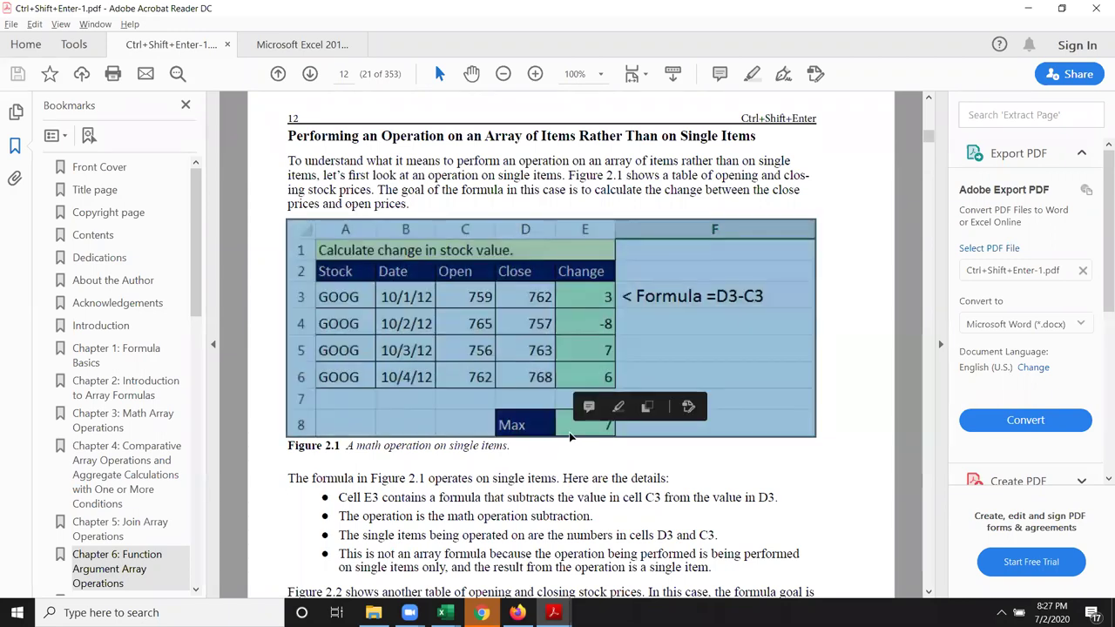
pyautogui.hotkey('alt', 'Tab')
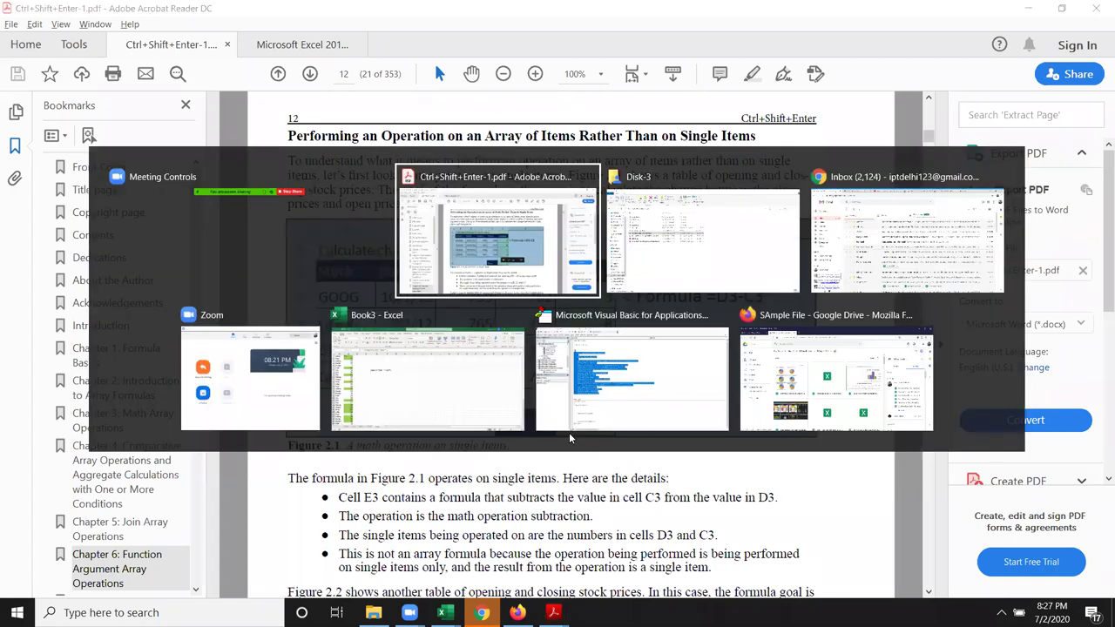
# Add a new worksheet Sheet8 in Excel and enter the header Name in A1.
pyautogui.press('Tab')
pyautogui.press('Tab')
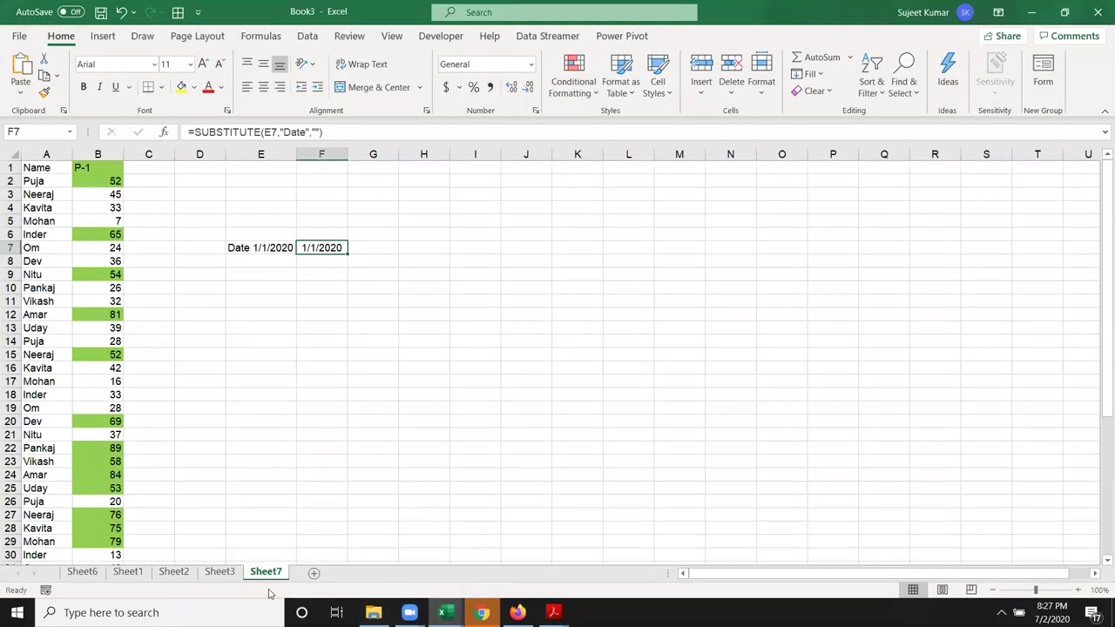
pyautogui.click(313, 573)
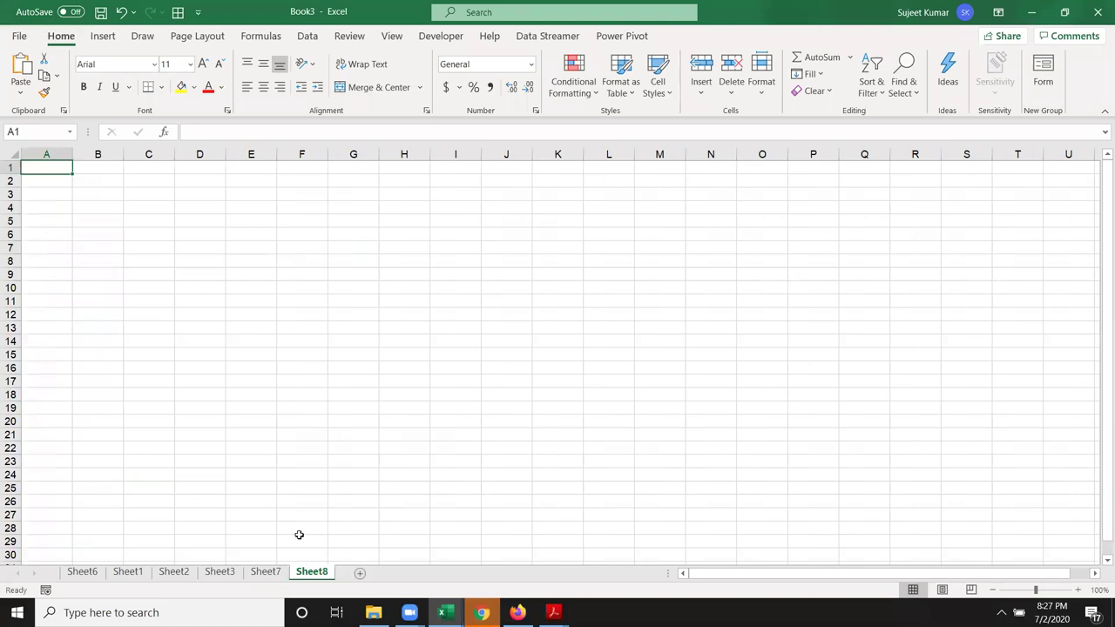
pyautogui.write('Name')
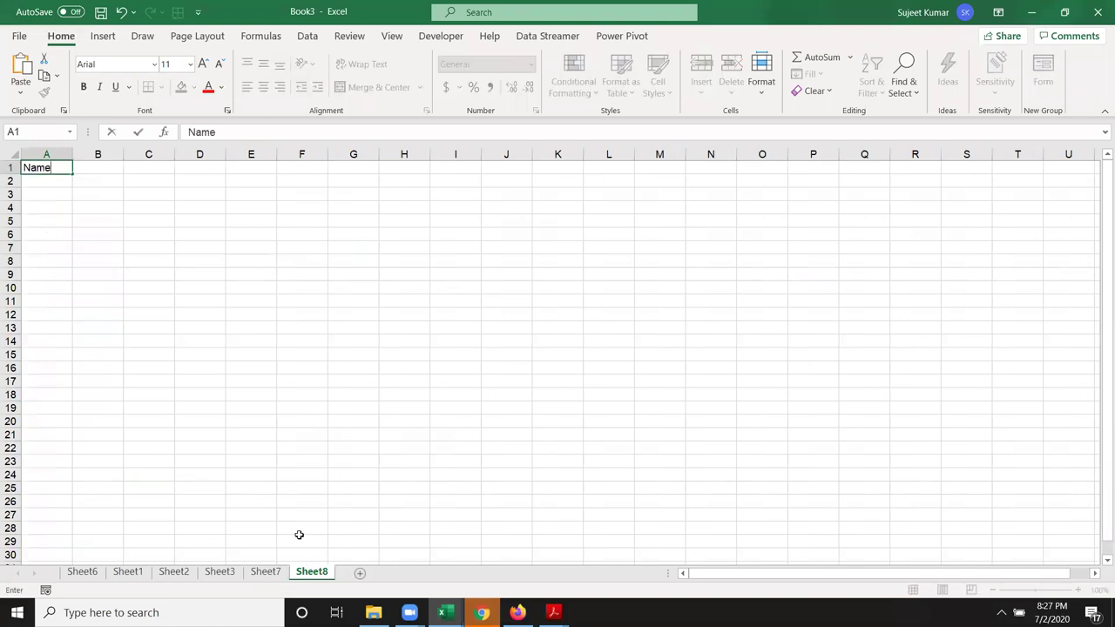
pyautogui.press('Tab')
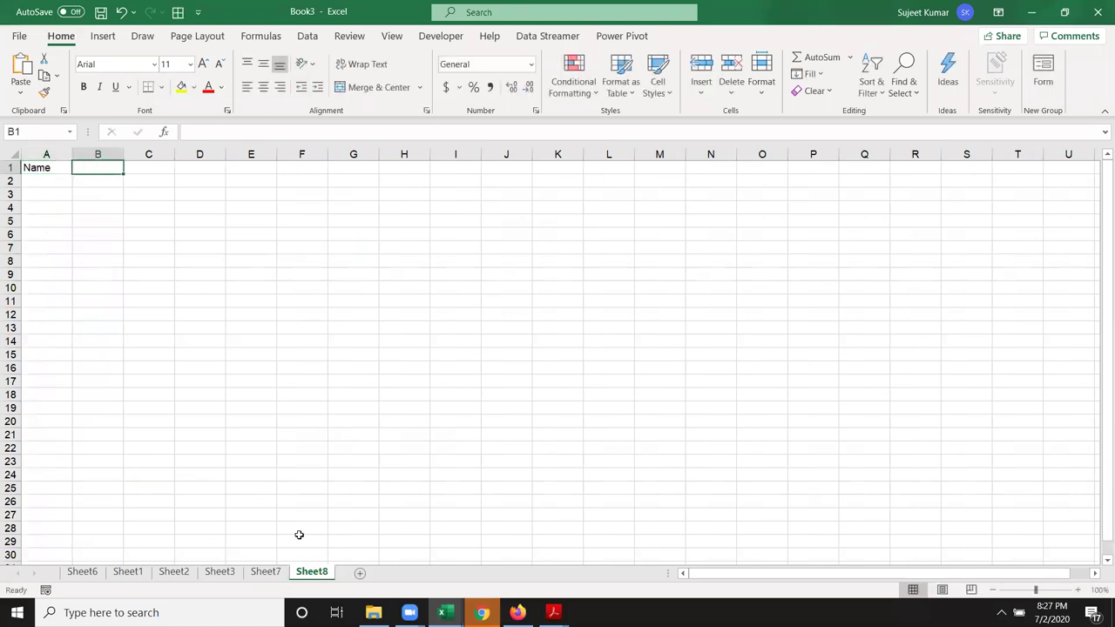
pyautogui.hotkey('alt', 'Tab')
pyautogui.hotkey('alt', 'Tab')
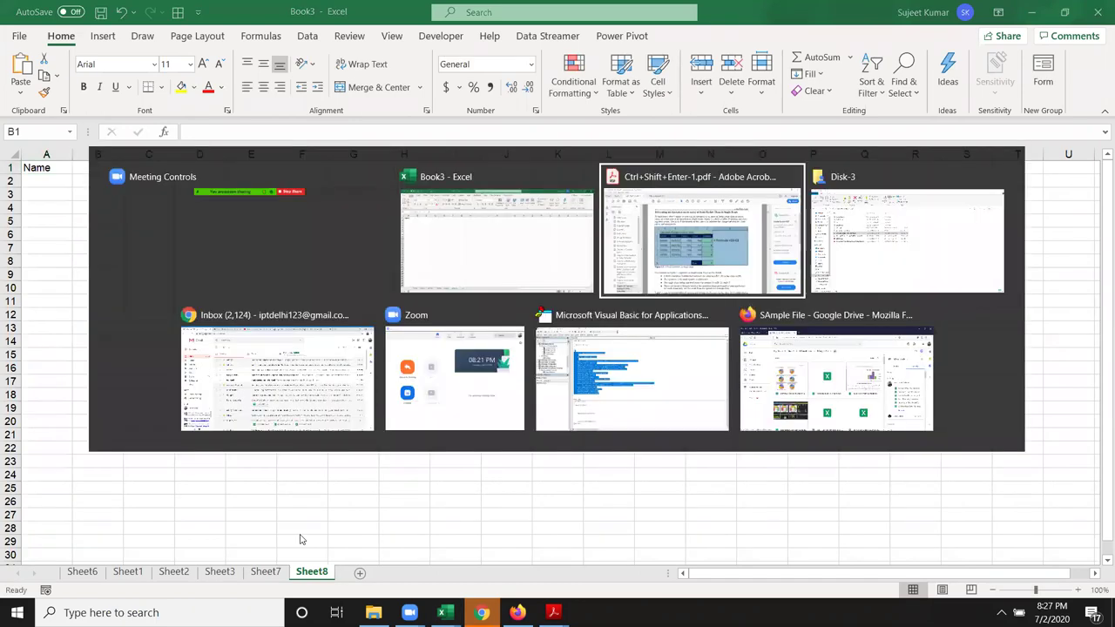
pyautogui.hotkey('alt', 'Tab')
pyautogui.hotkey('alt', 'shift', 'Tab')
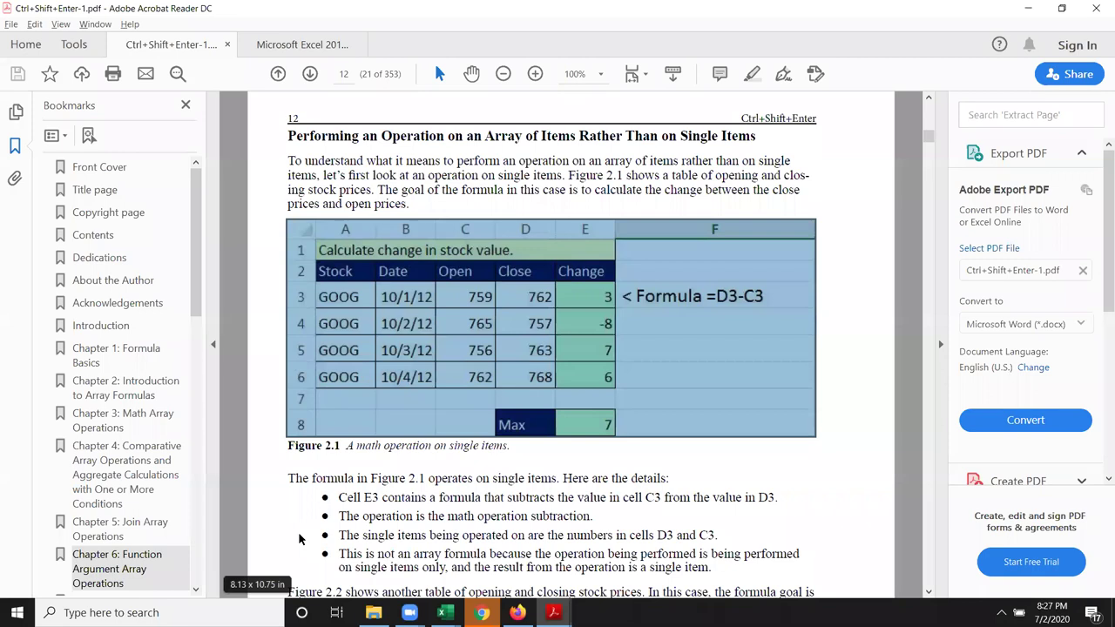
pyautogui.hotkey('alt', 'Tab')
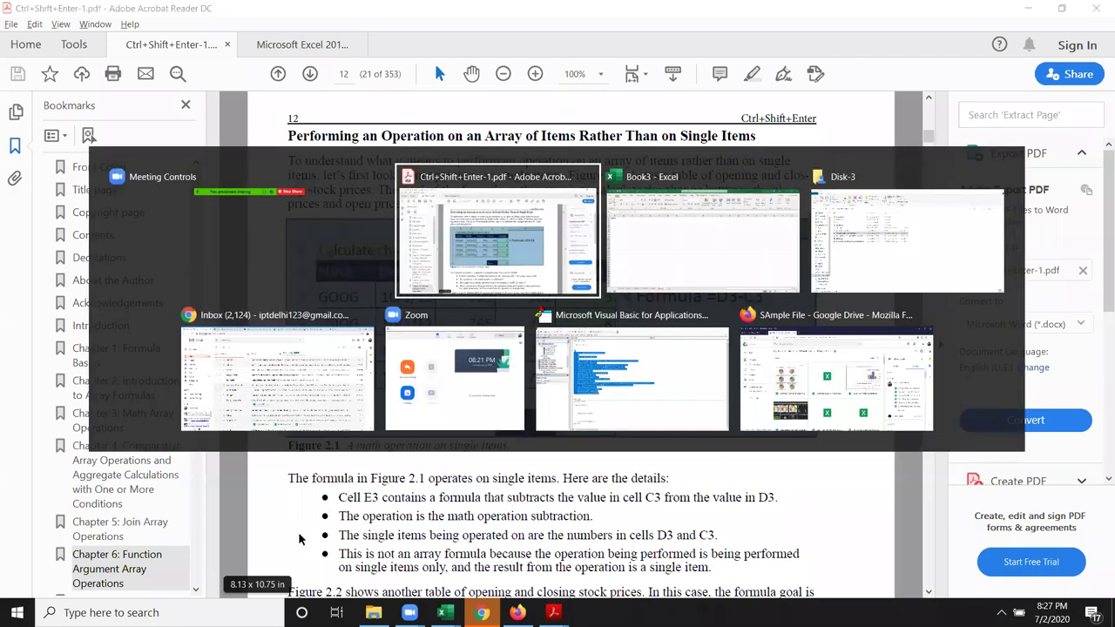
pyautogui.hotkey('alt', 'Tab')
pyautogui.hotkey('alt', 'Tab')
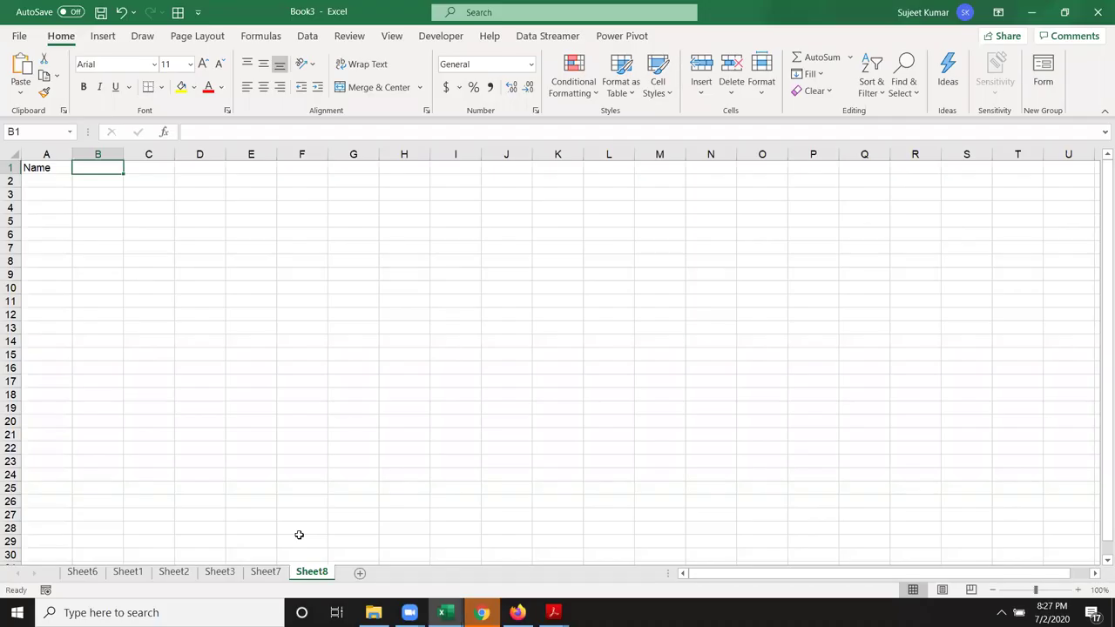
# Enter the headers Date, Open, Close and Change across B1:E1, correcting typos.
pyautogui.write('Op')
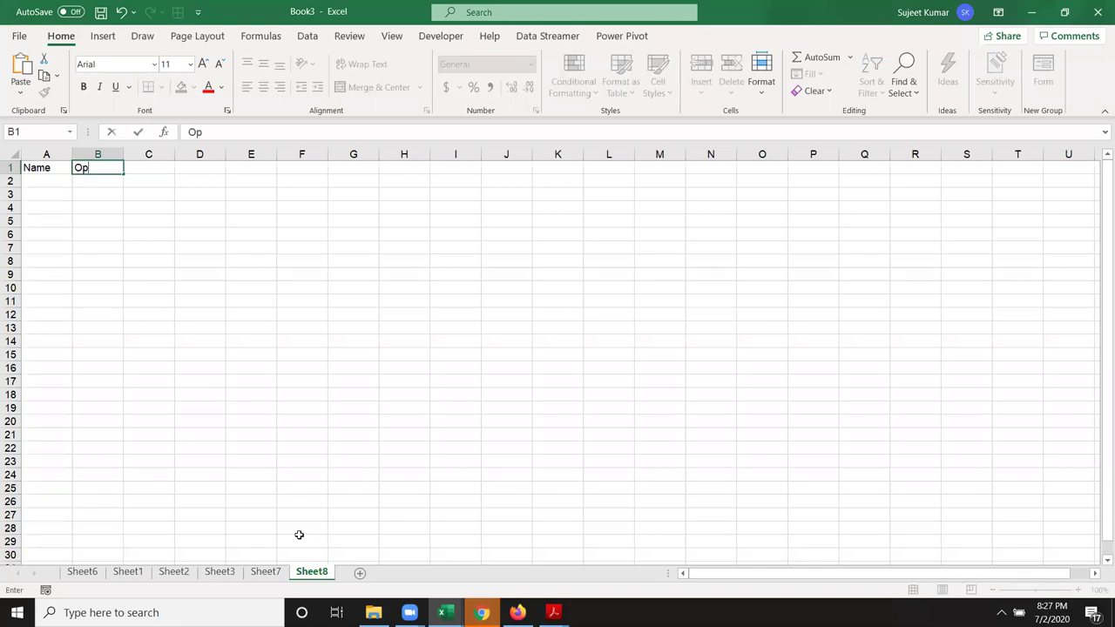
pyautogui.write('ne')
pyautogui.press('BackSpace')
pyautogui.press('BackSpace')
pyautogui.write('Date')
pyautogui.press('Tab')
pyautogui.write('Open')
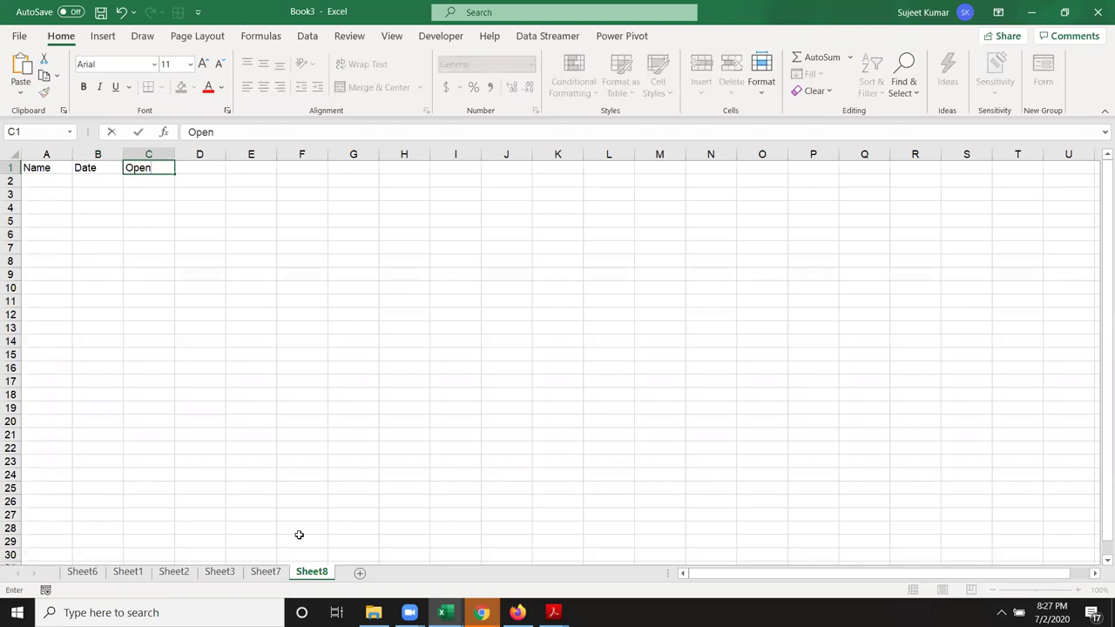
pyautogui.press('Tab')
pyautogui.write('Clods')
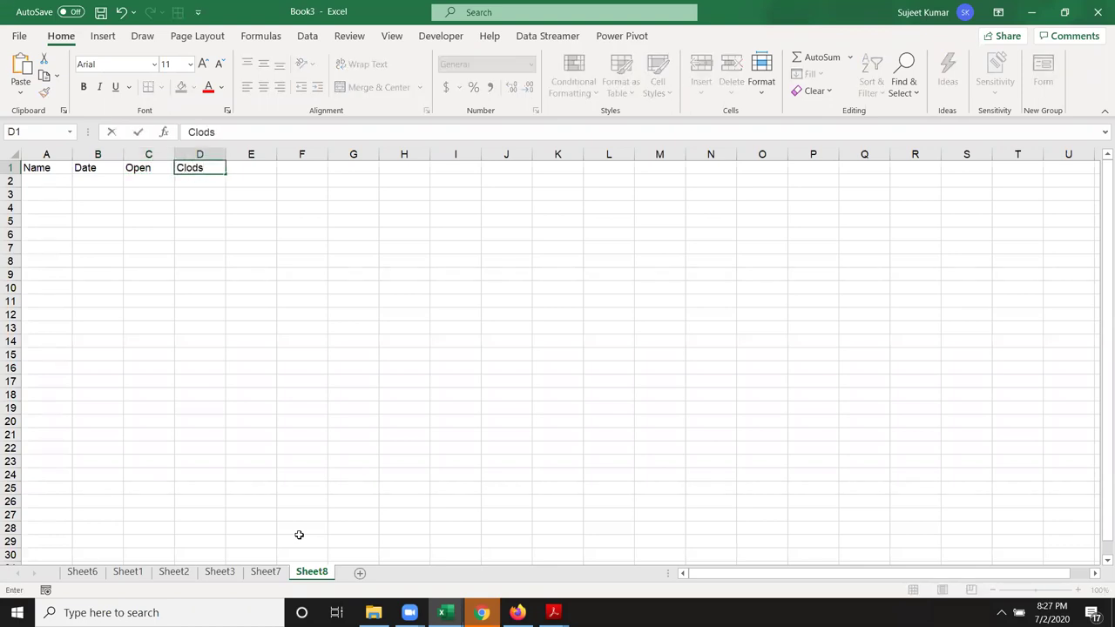
pyautogui.press('Return')
pyautogui.press('Up')
pyautogui.press('Right')
pyautogui.press('Right')
pyautogui.press('Right')
pyautogui.press('Right')
pyautogui.write('Ch')
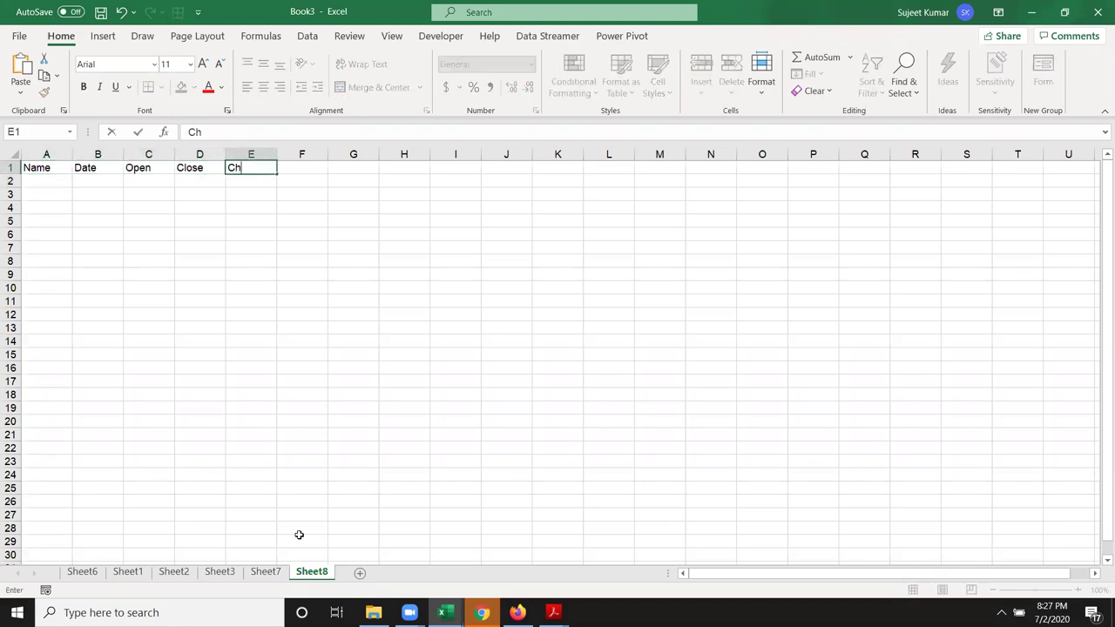
pyautogui.write('ang')
pyautogui.press('Return')
# Enter the name Puja in A2 and fill the names down to row 9.
pyautogui.press('Left')
pyautogui.press('Left')
pyautogui.press('Left')
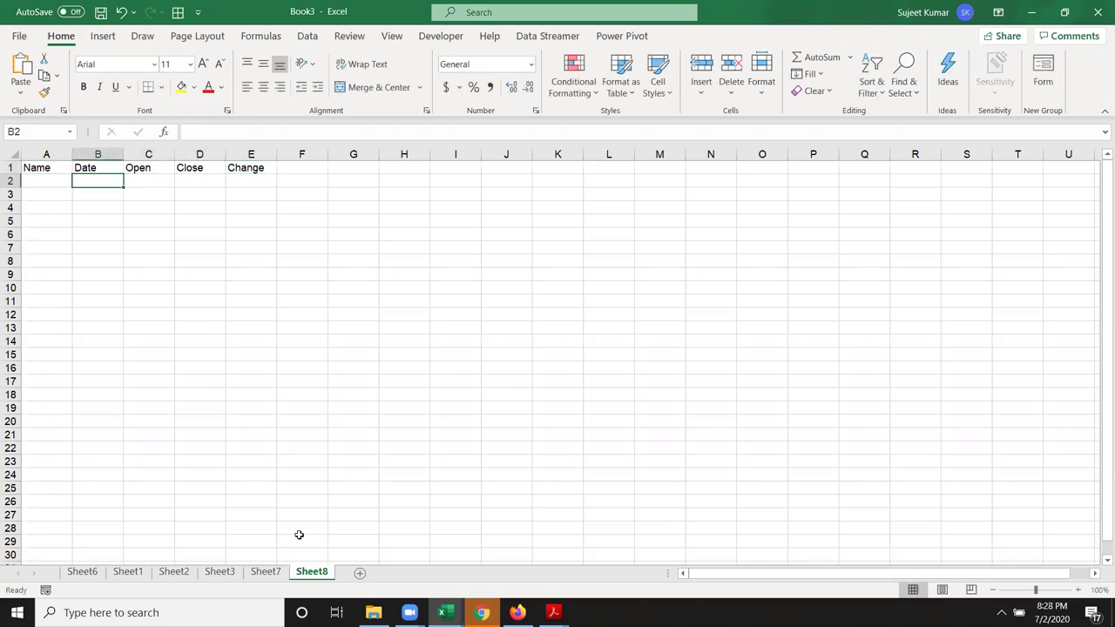
pyautogui.press('Left')
pyautogui.write('Puja')
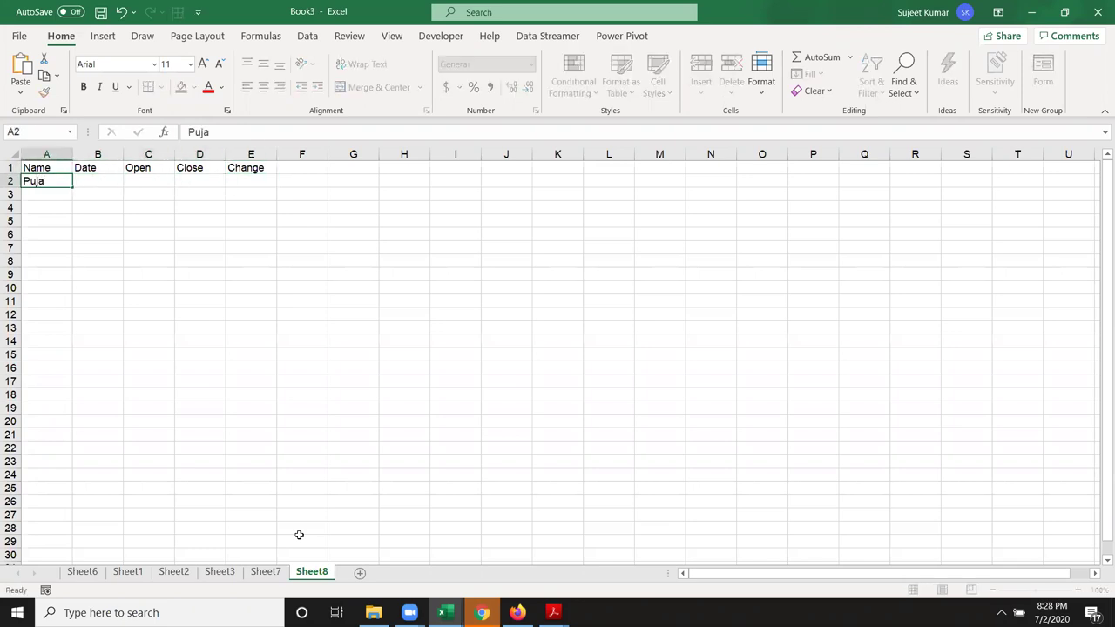
pyautogui.click(50, 194)
pyautogui.click(53, 181)
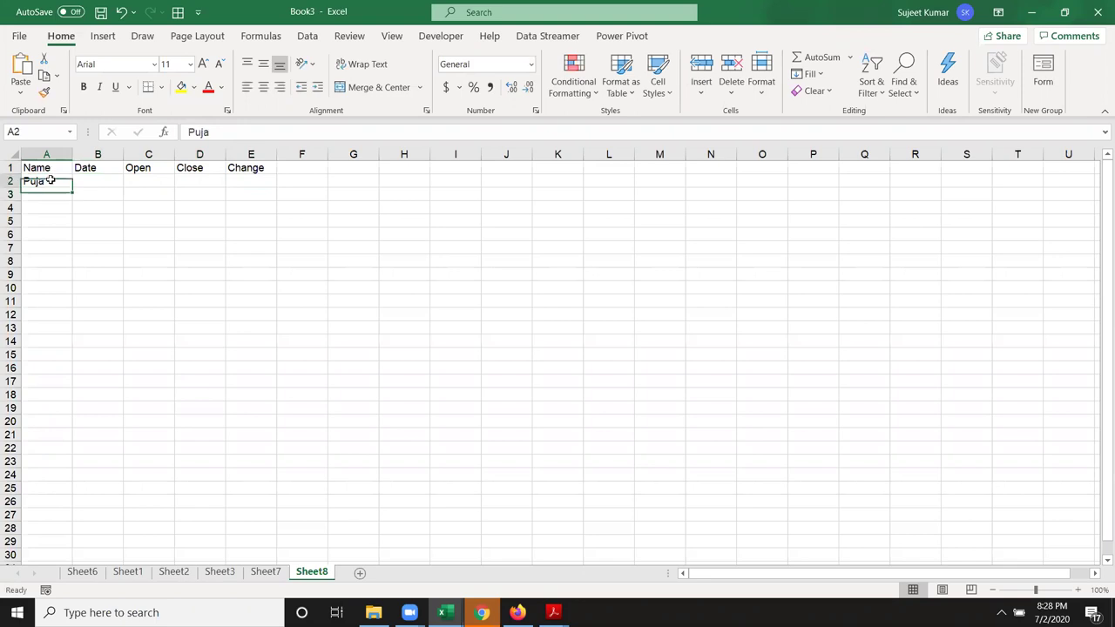
pyautogui.moveTo(70, 187); pyautogui.dragTo(87, 183)
# Enter 1-Jul in B2 and fill dates through 8-Jul down to row 9.
pyautogui.click(89, 183)
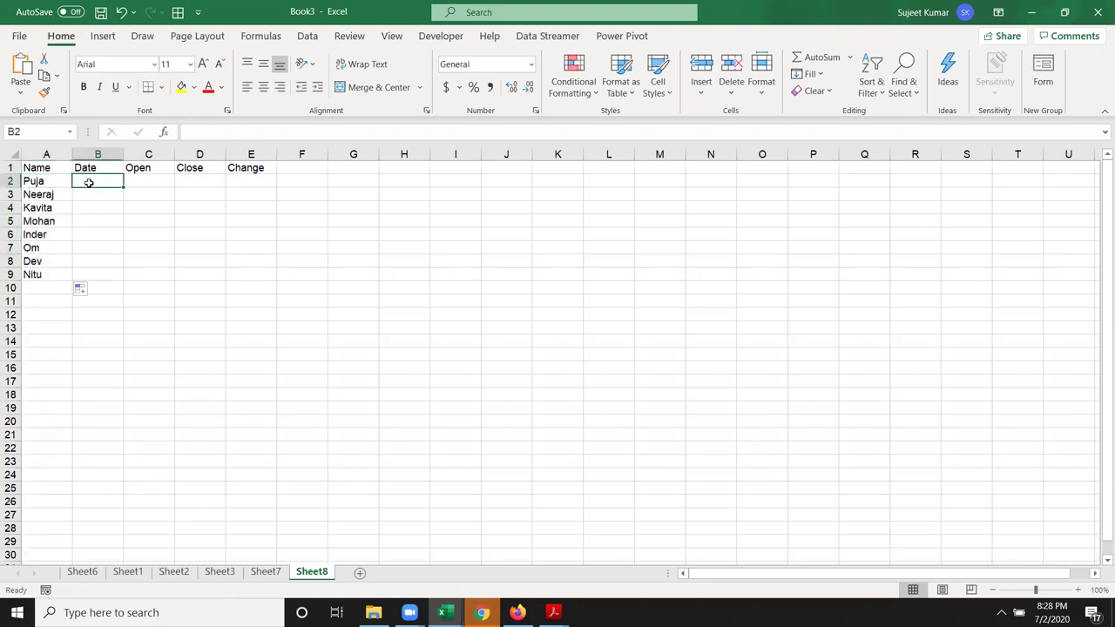
pyautogui.write('7/1')
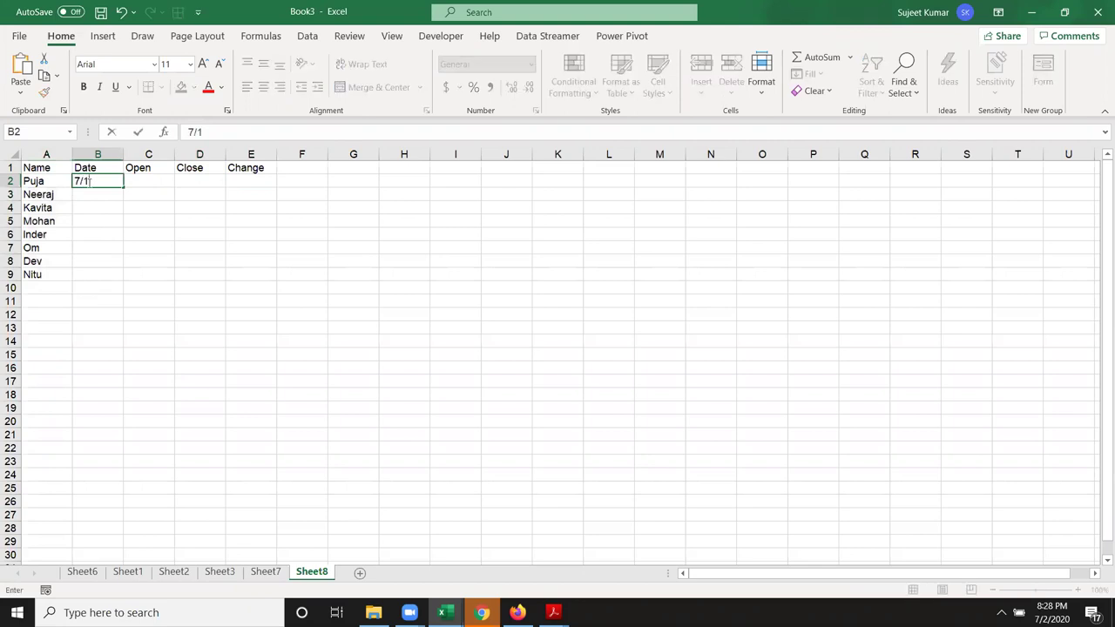
pyautogui.click(94, 217)
pyautogui.click(92, 182)
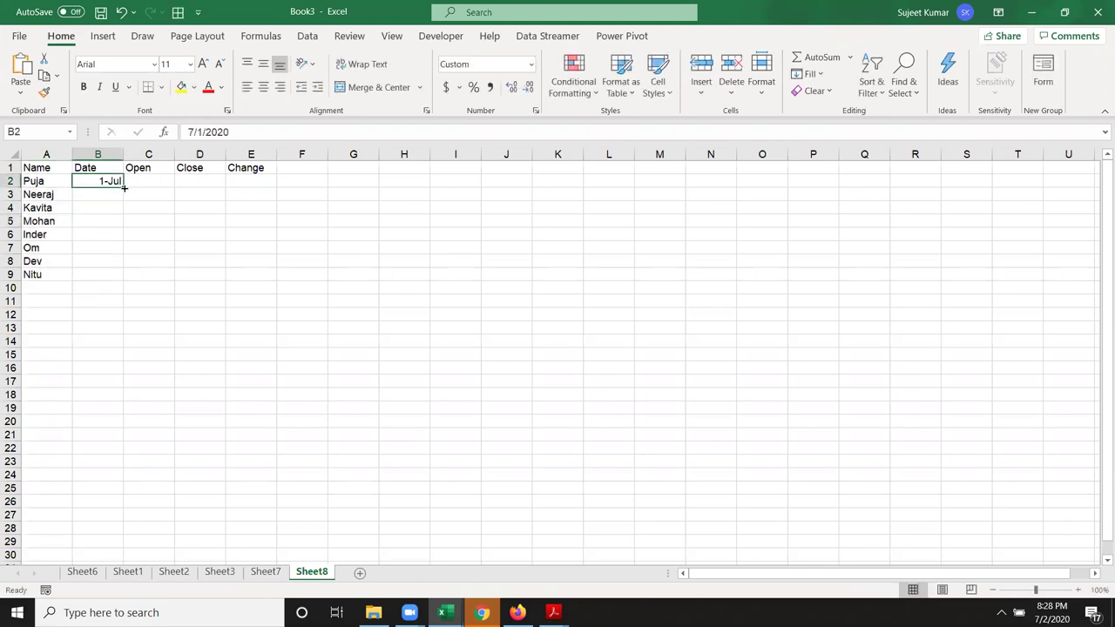
pyautogui.moveTo(124, 187); pyautogui.dragTo(123, 281)
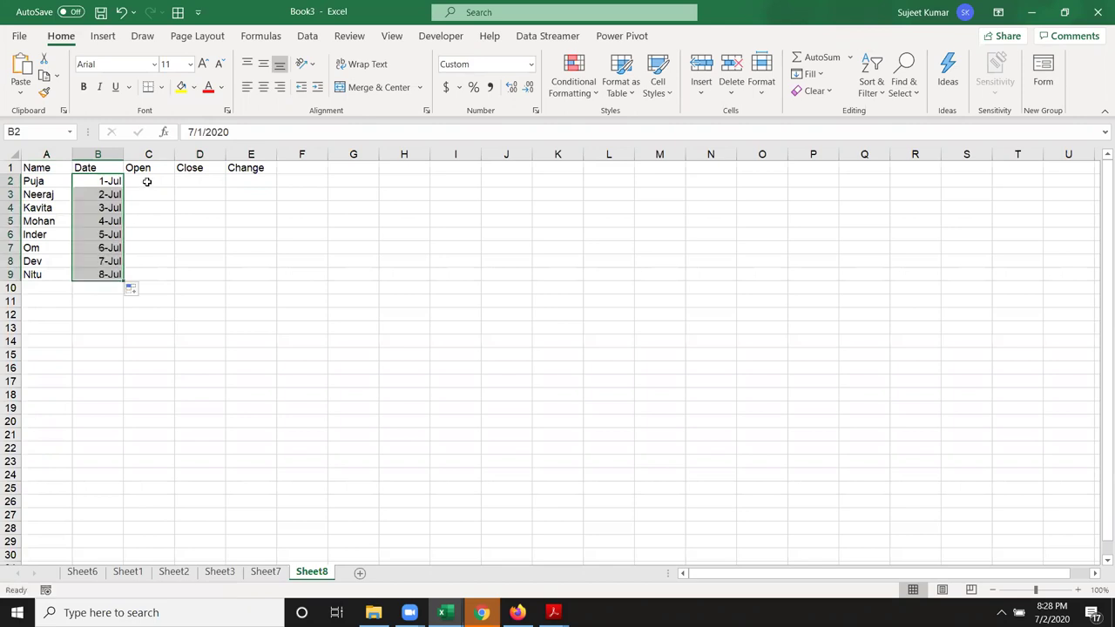
# Fill C2:D9 with =RANDBETWEEN(10,90) and copy the range.
pyautogui.click(148, 181)
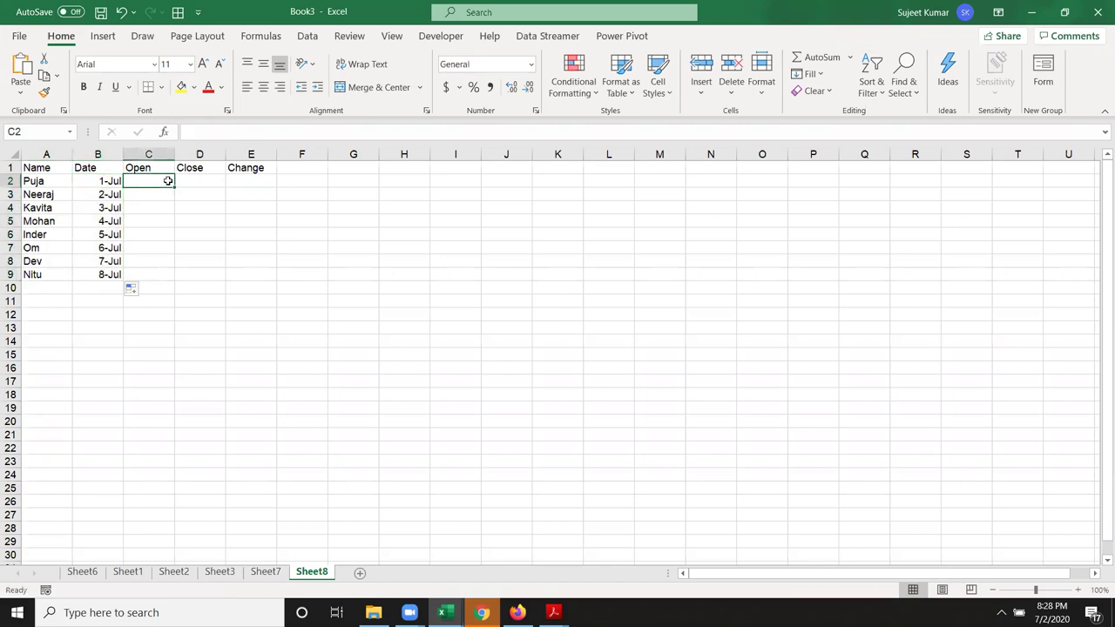
pyautogui.write('78')
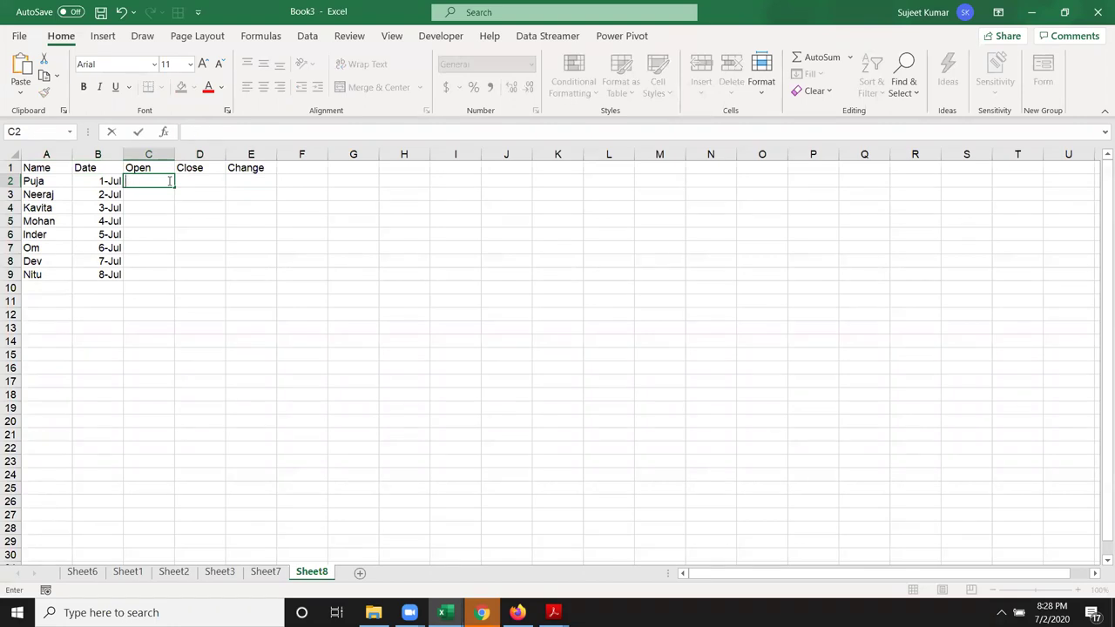
pyautogui.write('=ra')
pyautogui.press('Down')
pyautogui.press('Down')
pyautogui.press('Down')
pyautogui.press('Tab')
pyautogui.write('10,90')
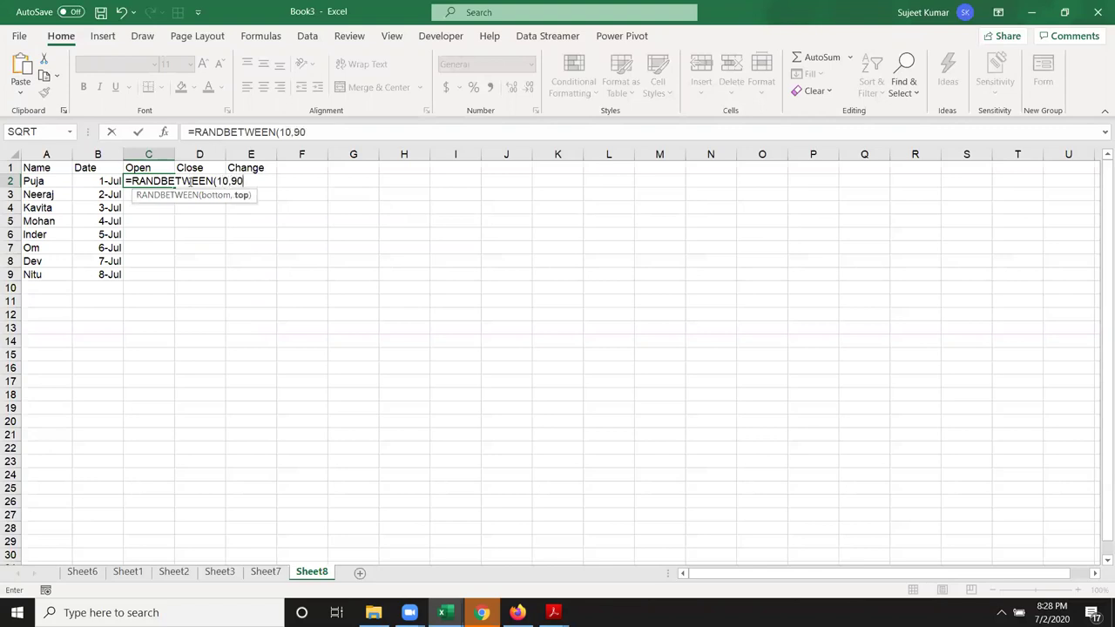
pyautogui.press('Return')
pyautogui.press('Up')
pyautogui.keyDown('shift'); pyautogui.click(189, 181); pyautogui.keyUp('shift')
pyautogui.hotkey('ctrl', 'r')
pyautogui.hotkey('shift', 'Down')
pyautogui.hotkey('shift', 'Down')
pyautogui.hotkey('shift', 'Down')
pyautogui.hotkey('shift', 'Down')
pyautogui.hotkey('shift', 'Down')
pyautogui.hotkey('shift', 'Down')
pyautogui.hotkey('shift', 'Down')
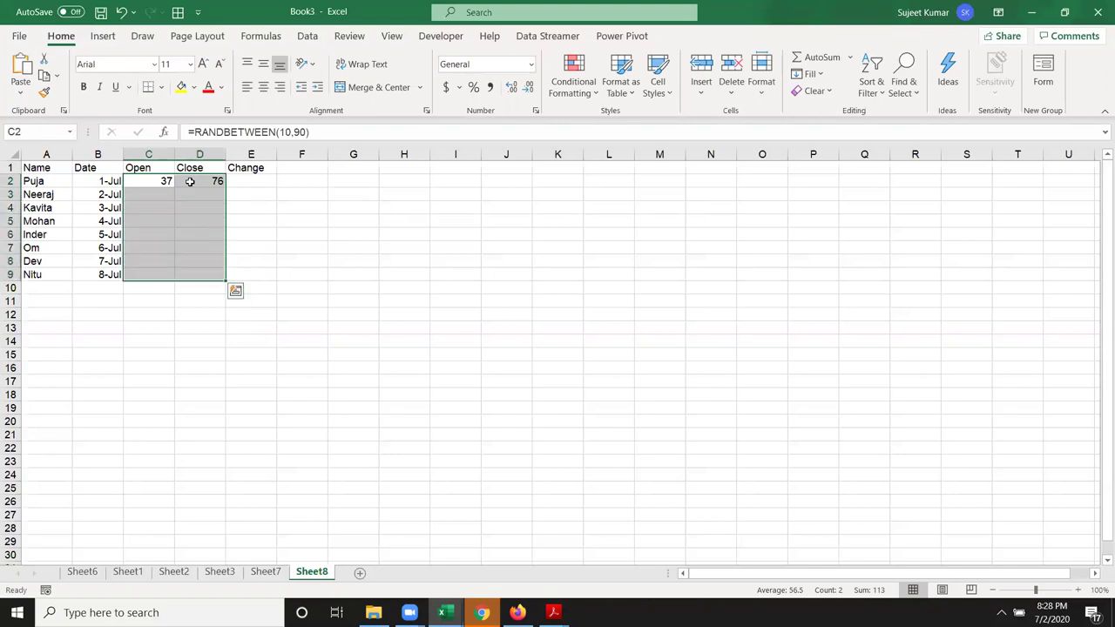
pyautogui.hotkey('ctrl', 'd')
pyautogui.hotkey('ctrl', 'c')
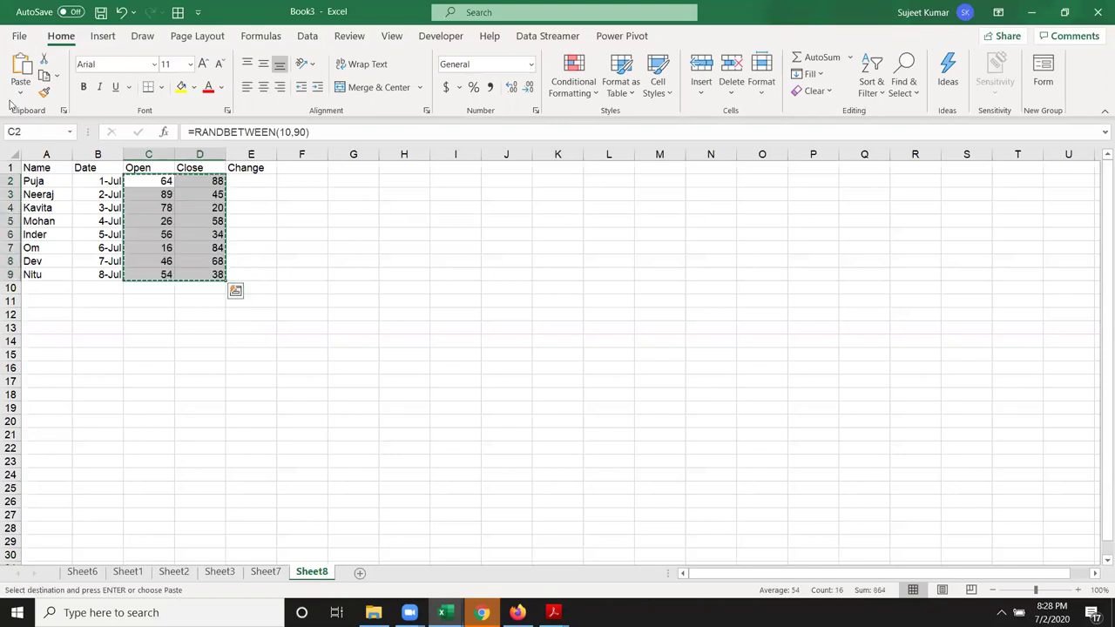
# Paste the copied Open and Close numbers back over C2:D9 as plain values.
pyautogui.click(18, 94)
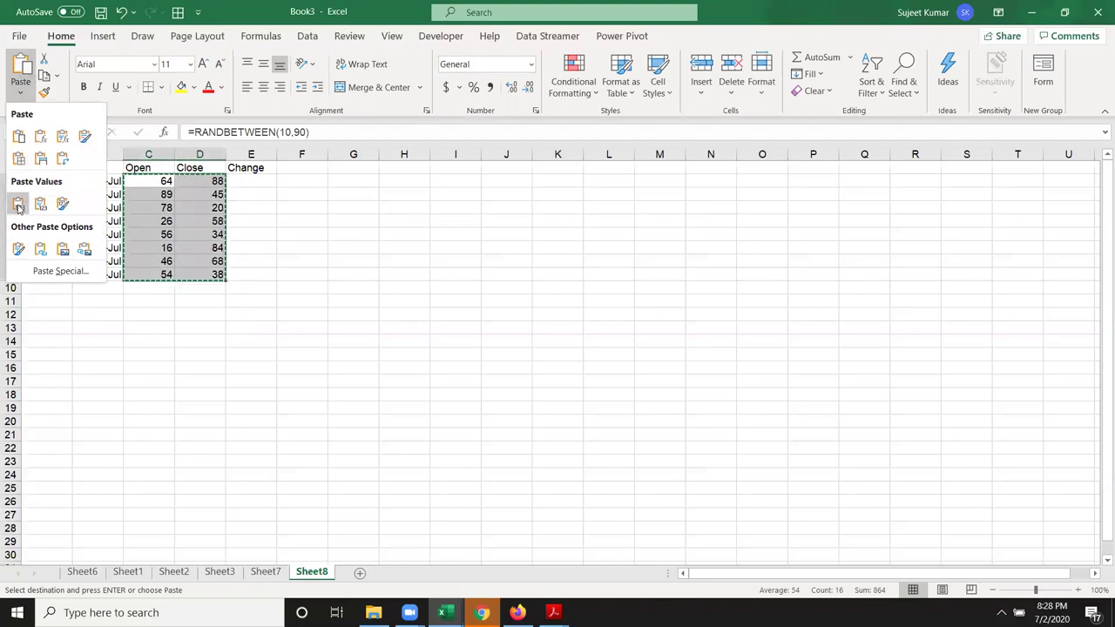
pyautogui.click(15, 204)
pyautogui.press('Escape')
# Enter =D2-C2 in E2 and fill the Change formula down to E9.
pyautogui.click(253, 181)
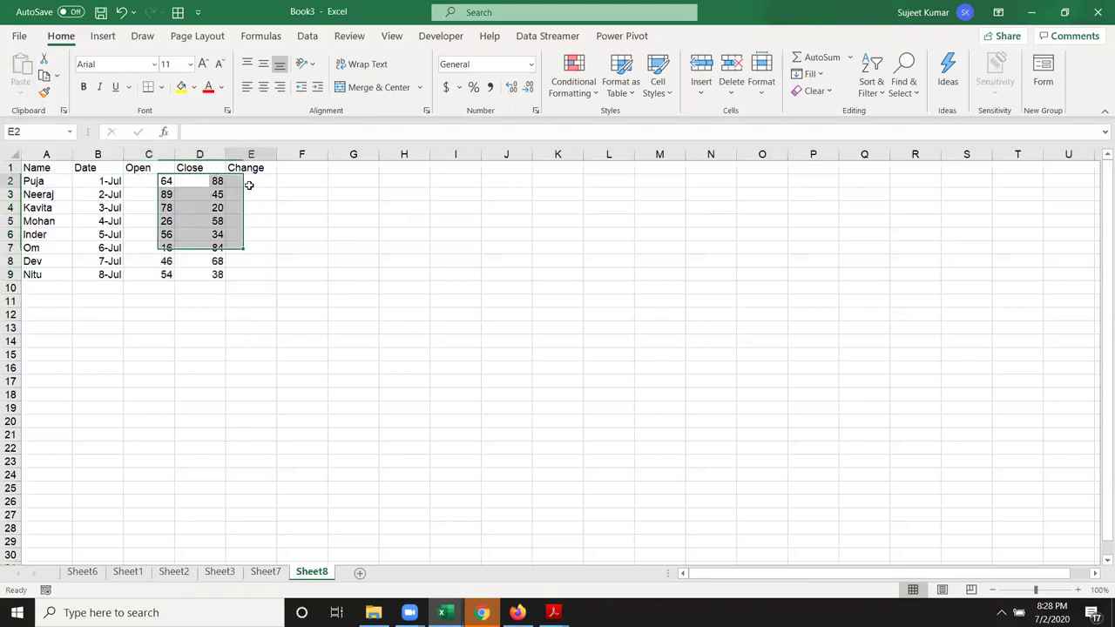
pyautogui.write('=')
pyautogui.press('Left')
pyautogui.write('-')
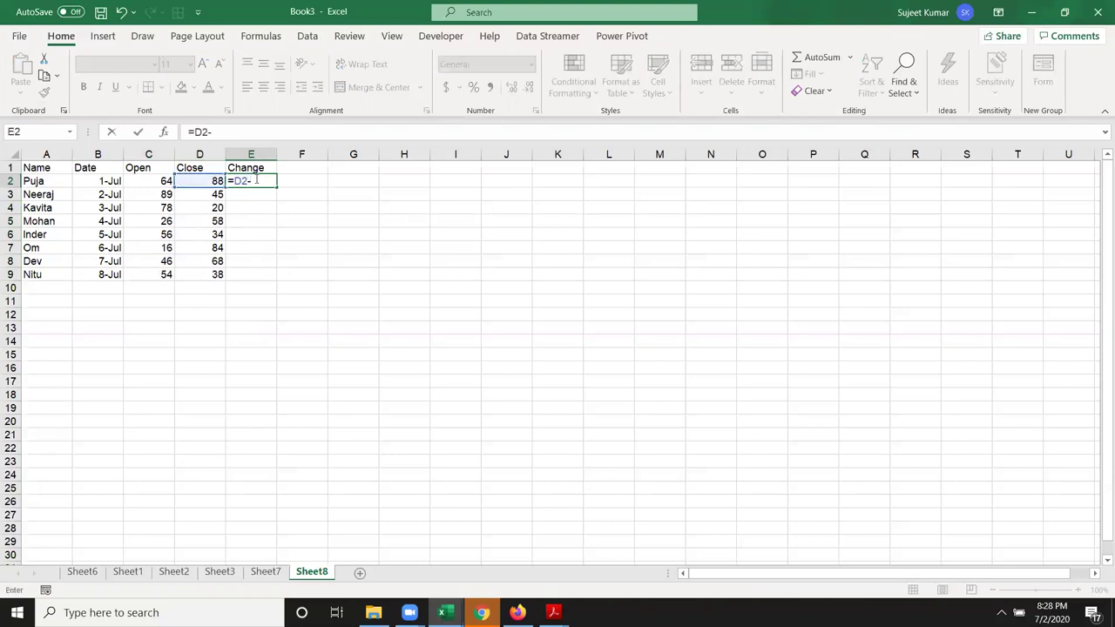
pyautogui.press('Left')
pyautogui.press('Left')
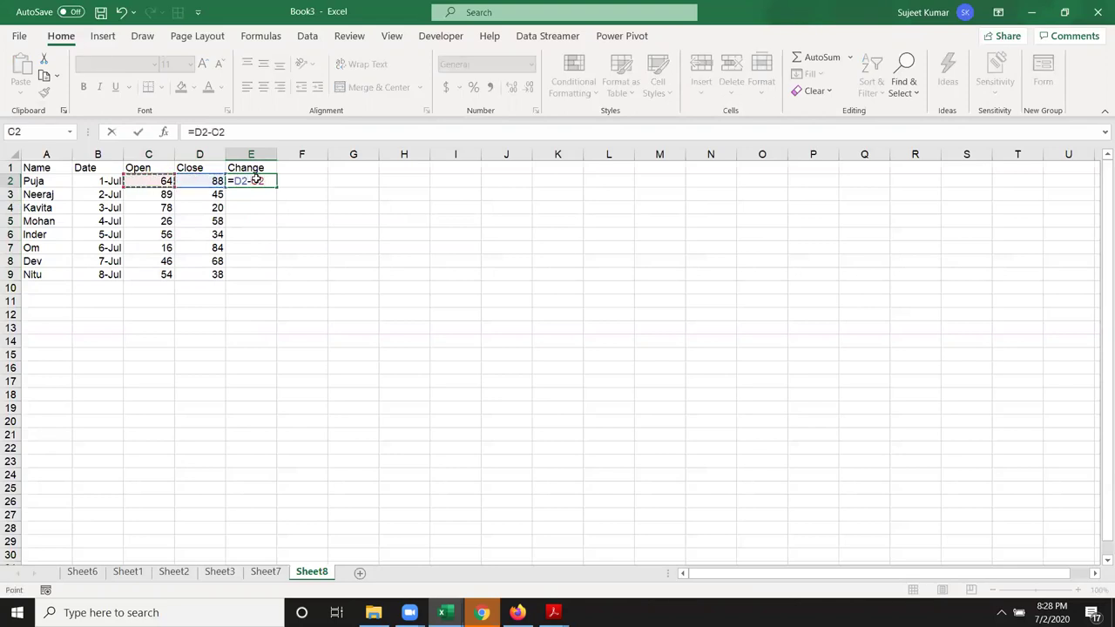
pyautogui.press('Return')
pyautogui.press('Left')
pyautogui.hotkey('ctrl', 'Down')
pyautogui.press('Right')
pyautogui.hotkey('ctrl', 'shift', 'Up')
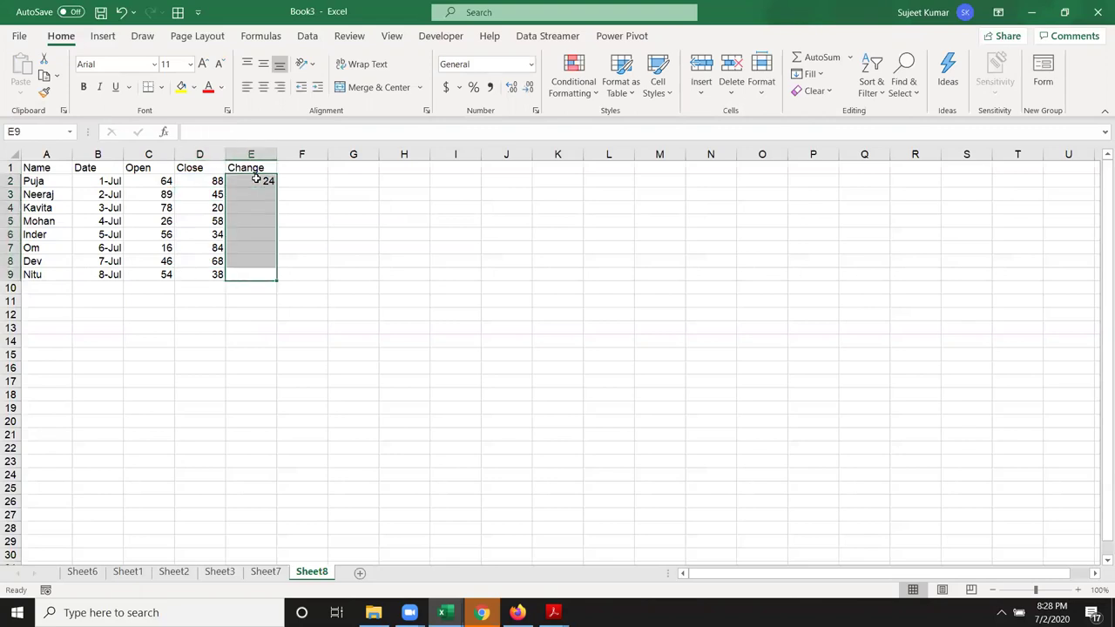
pyautogui.hotkey('ctrl', 'd')
pyautogui.press('Down')
pyautogui.press('Down')
pyautogui.press('Down')
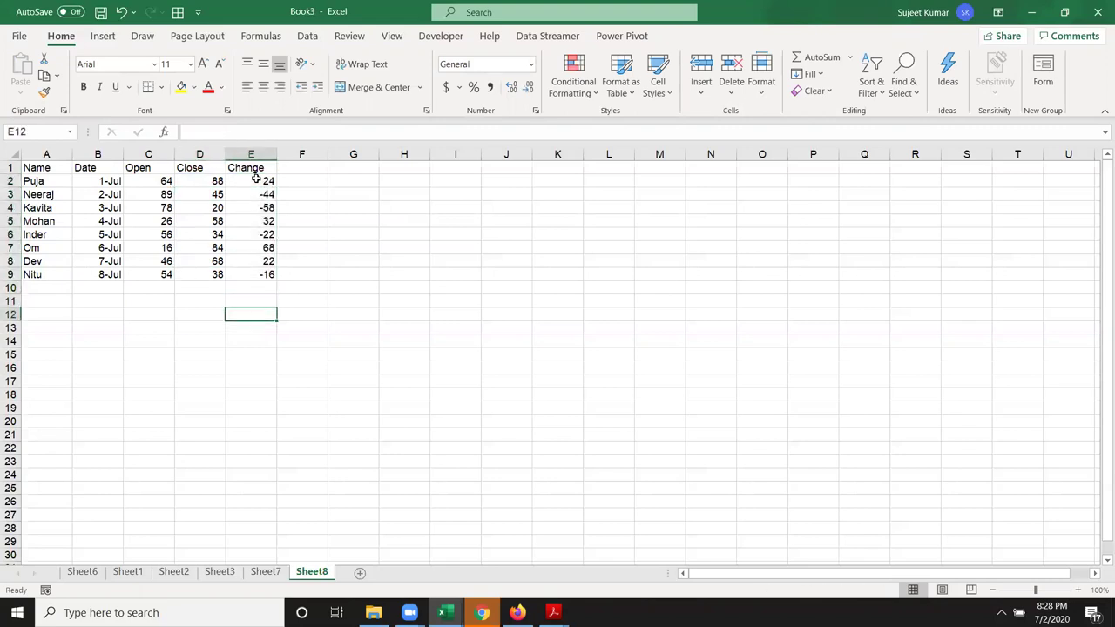
pyautogui.press('Left')
# Label D12:D13 Min and Max and enter =MIN(E2:E9) in E12, giving -58.
pyautogui.write('Min')
pyautogui.press('Return')
pyautogui.write('Max')
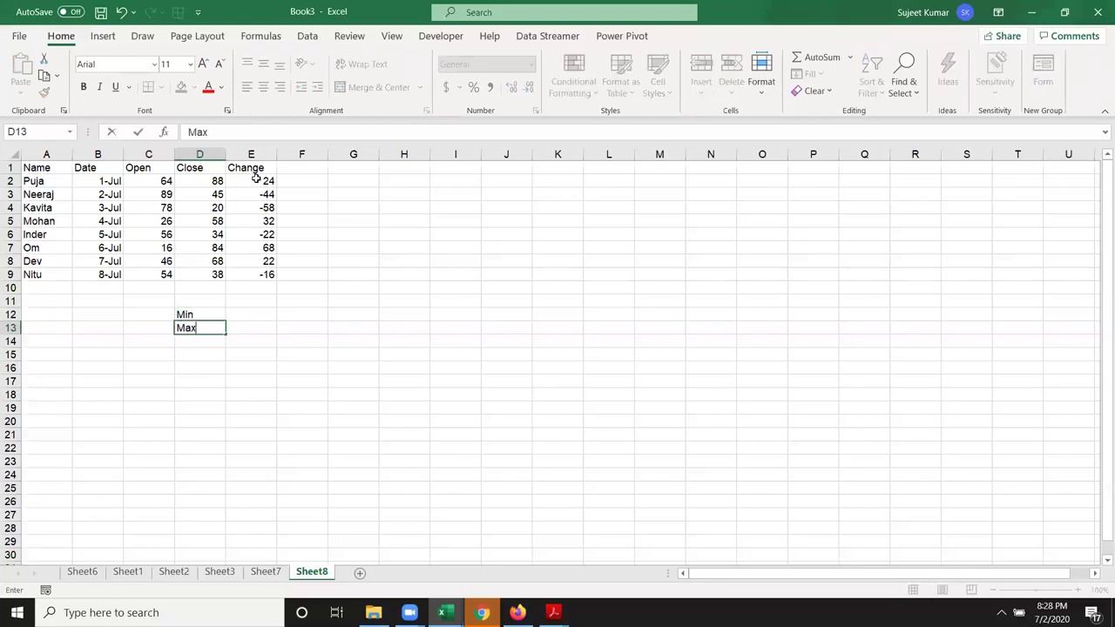
pyautogui.press('Tab')
pyautogui.press('Up')
pyautogui.write('=')
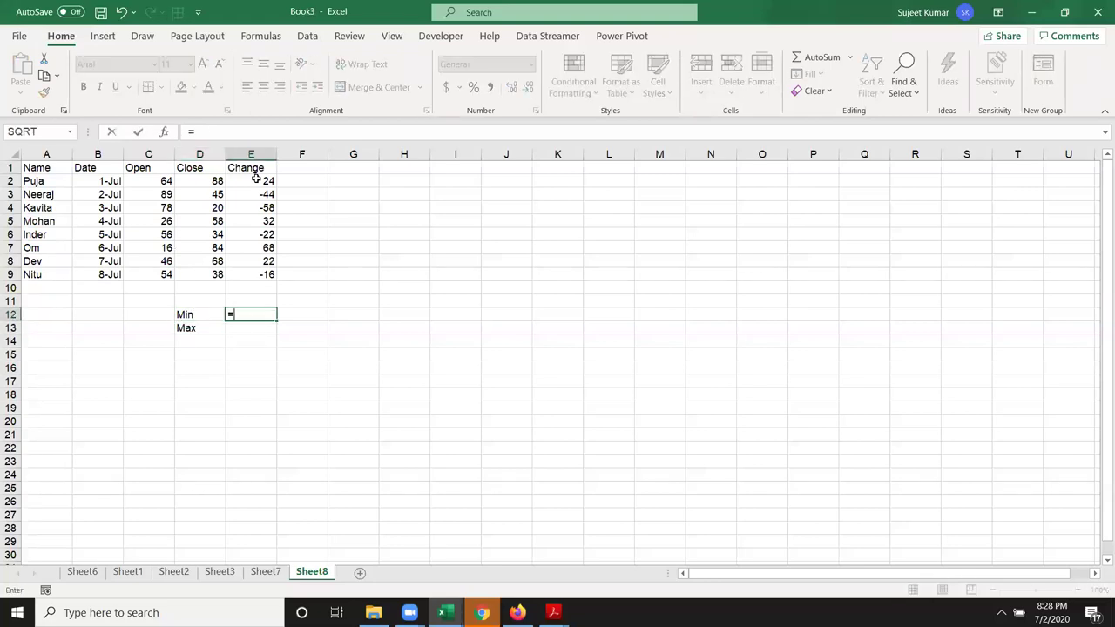
pyautogui.write('min(')
pyautogui.press('Up')
pyautogui.press('Up')
pyautogui.press('Up')
pyautogui.hotkey('ctrl', 'shift', 'Up')
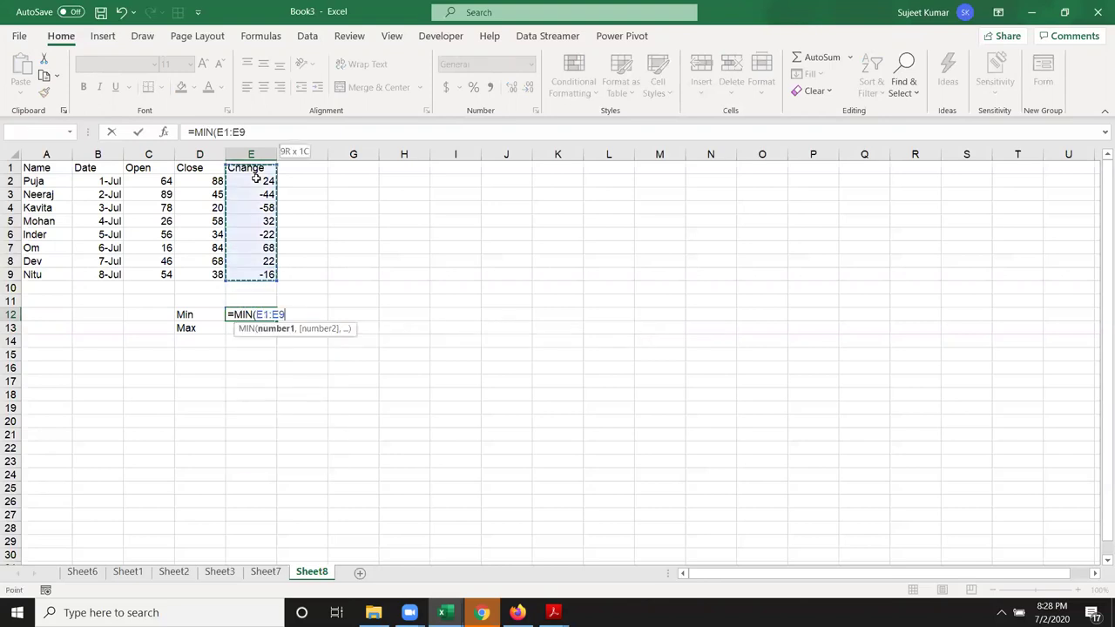
pyautogui.press('Return')
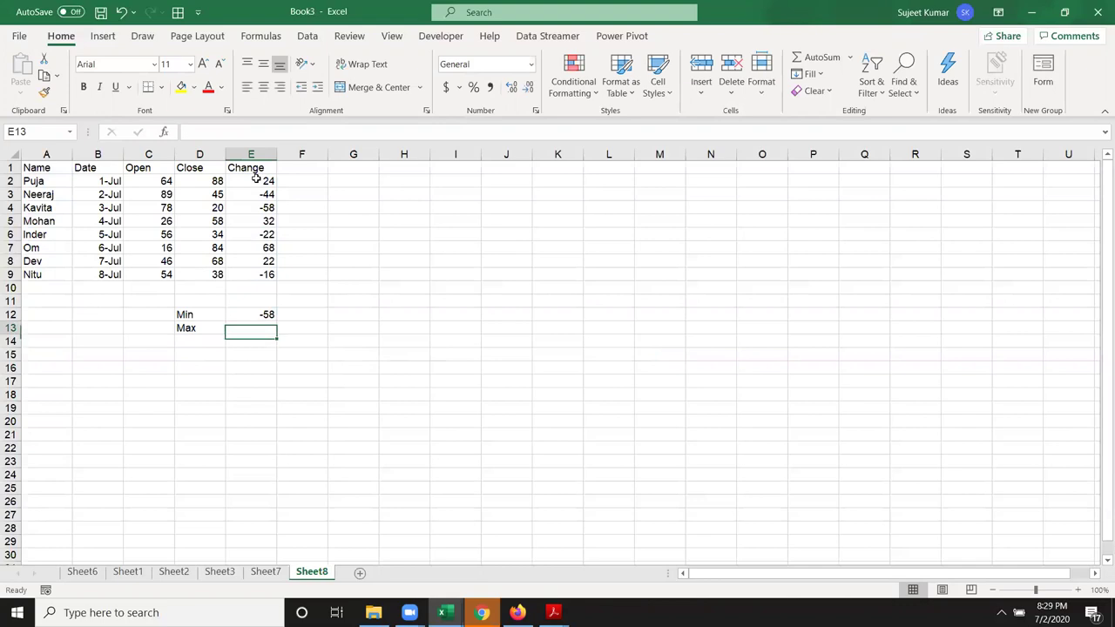
pyautogui.press('Up')
# Enter =MAX(E2:E9) in E13, giving 68, and return to the PDF.
pyautogui.press('Down')
pyautogui.write('=ma')
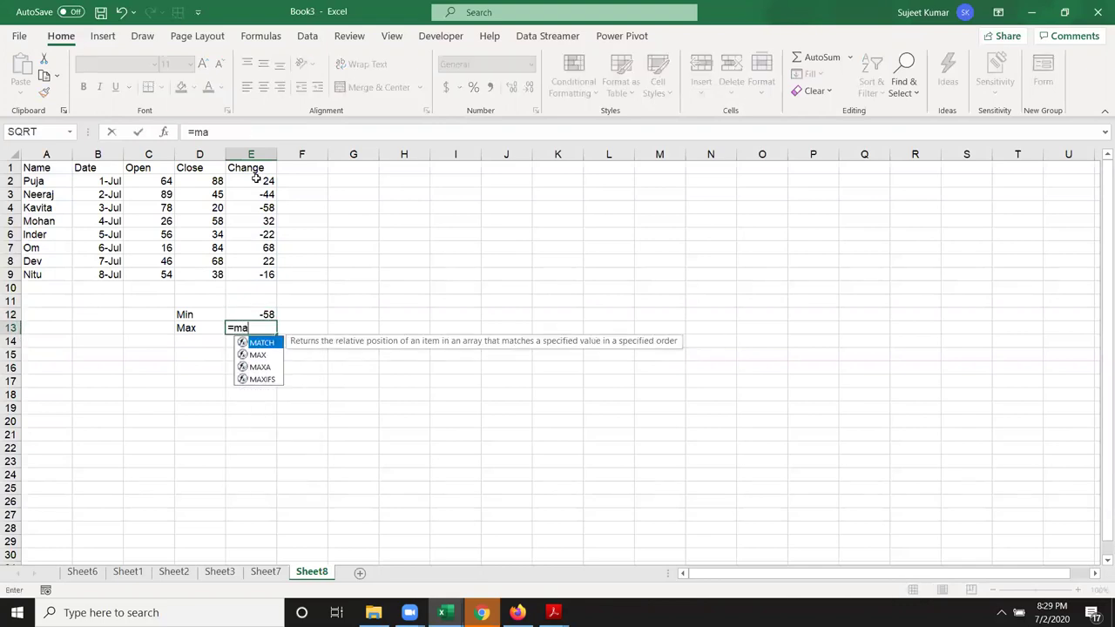
pyautogui.write('t')
pyautogui.press('BackSpace')
pyautogui.write('x')
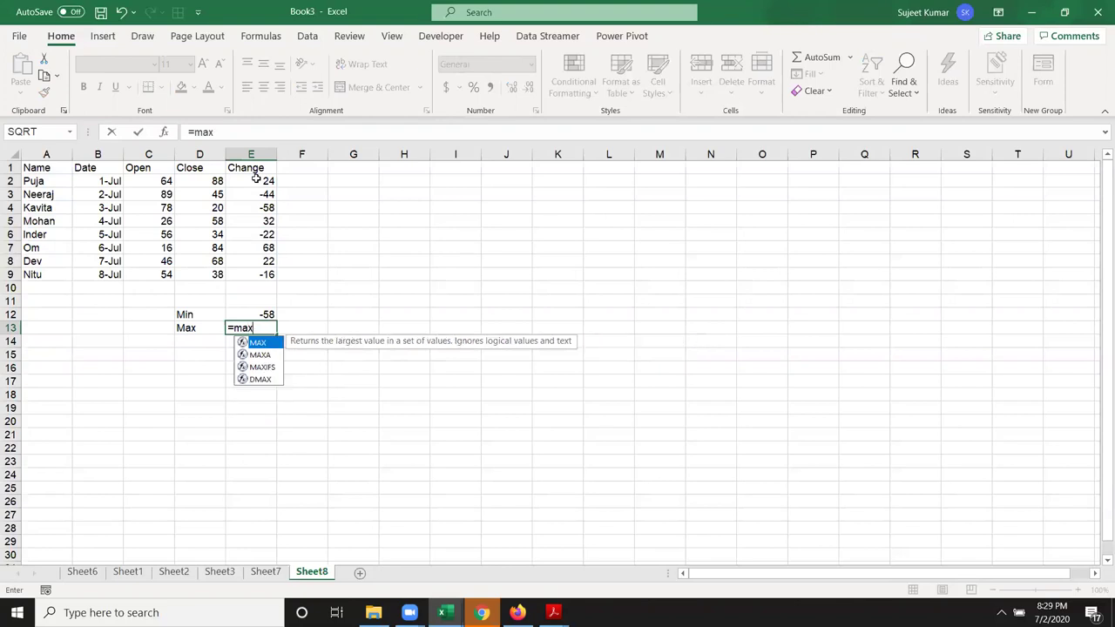
pyautogui.press('Tab')
pyautogui.press('Up')
pyautogui.press('Up')
pyautogui.press('Up')
pyautogui.press('Up')
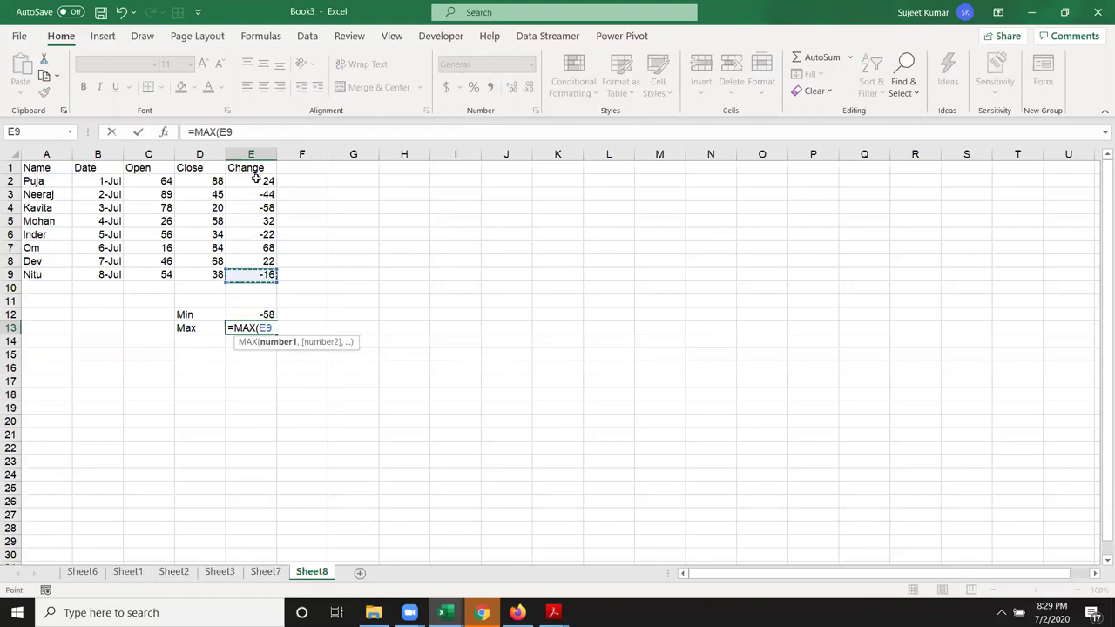
pyautogui.hotkey('shift', 'Up')
pyautogui.hotkey('shift', 'Up')
pyautogui.hotkey('shift', 'Up')
pyautogui.press('Return')
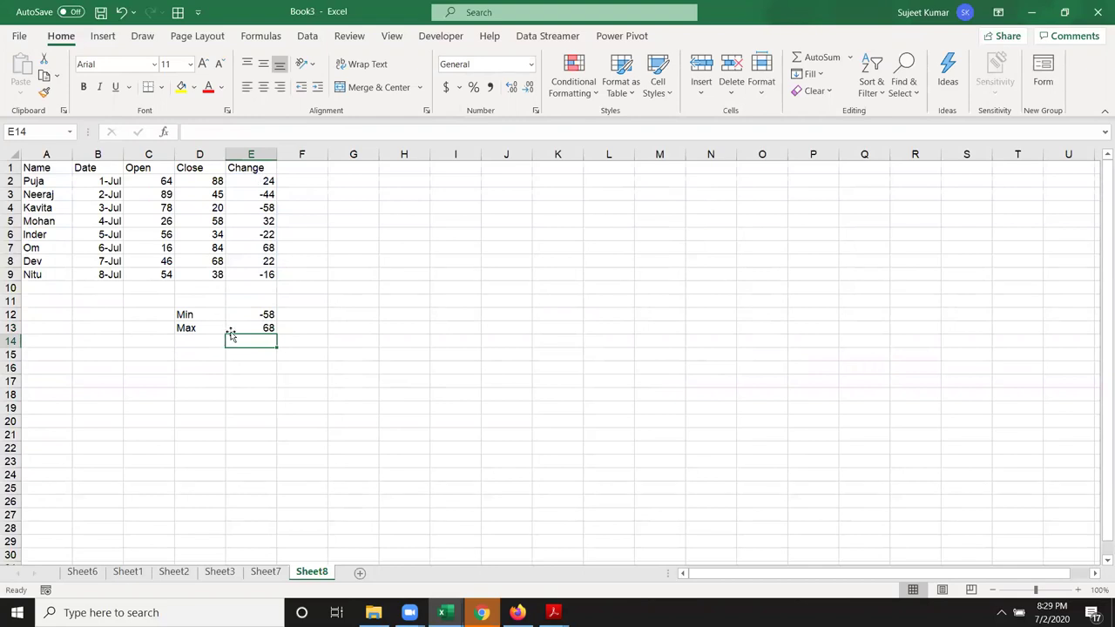
pyautogui.hotkey('alt', 'Tab')
pyautogui.scroll(-2, 486, 364)
# Review the PDF's Figure 2.2 {=MAX(D3:D6-C3:C6)} example, then select A1:D9 in Excel.
pyautogui.scroll(-2, 486, 364)
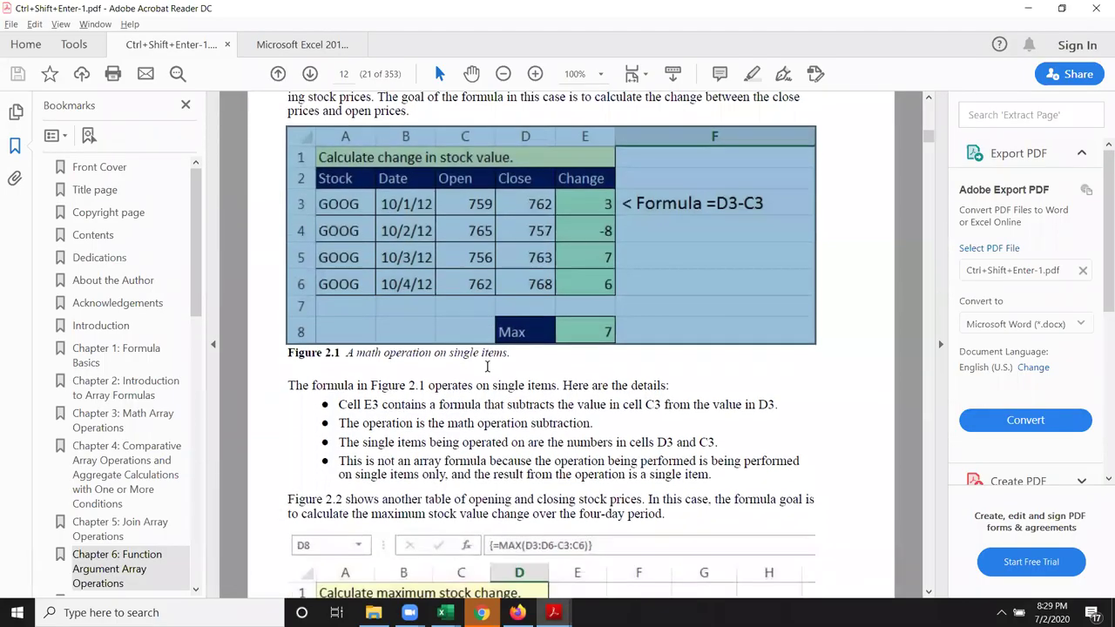
pyautogui.scroll(-1, 487, 366)
pyautogui.scroll(-1, 487, 366)
pyautogui.scroll(-1, 487, 366)
pyautogui.scroll(-1, 487, 366)
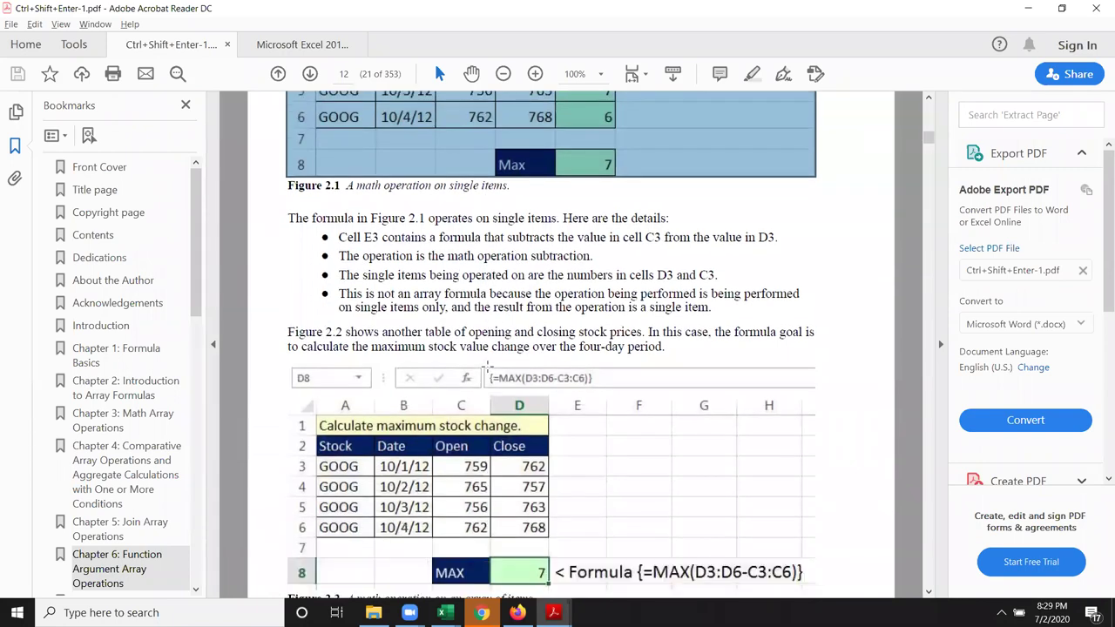
pyautogui.scroll(-1, 487, 370)
pyautogui.scroll(-1, 488, 370)
pyautogui.scroll(-2, 573, 387)
pyautogui.scroll(5, 567, 336)
pyautogui.moveTo(574, 352); pyautogui.dragTo(593, 390)
pyautogui.hotkey('alt', 'Tab')
pyautogui.moveTo(39, 167); pyautogui.dragTo(195, 277)
# Copy the Name–Close table to I1:L9 and the Min/Max labels to I12:I13.
pyautogui.hotkey('ctrl', 'c')
pyautogui.click(455, 169)
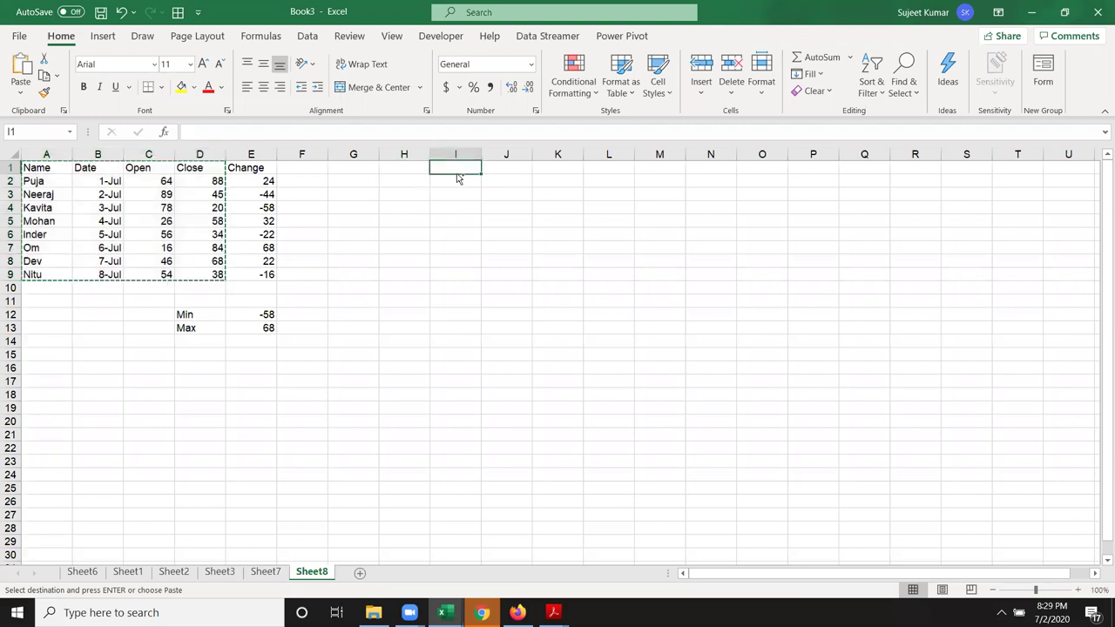
pyautogui.hotkey('ctrl', 'v')
pyautogui.press('Escape')
pyautogui.click(404, 328)
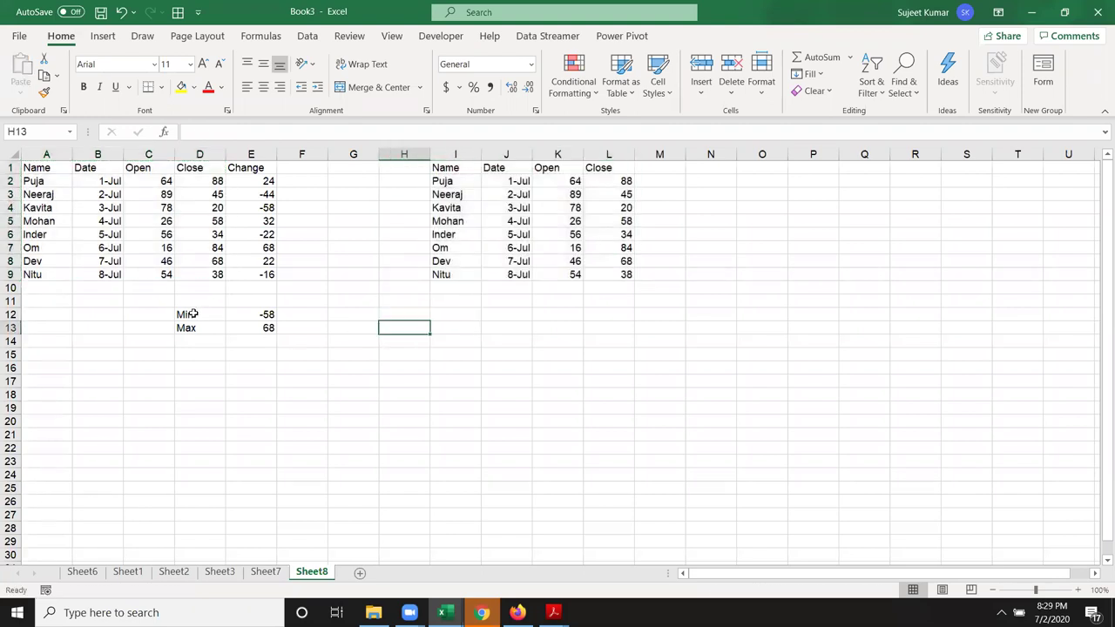
pyautogui.moveTo(192, 314); pyautogui.dragTo(194, 328)
pyautogui.hotkey('ctrl', 'c')
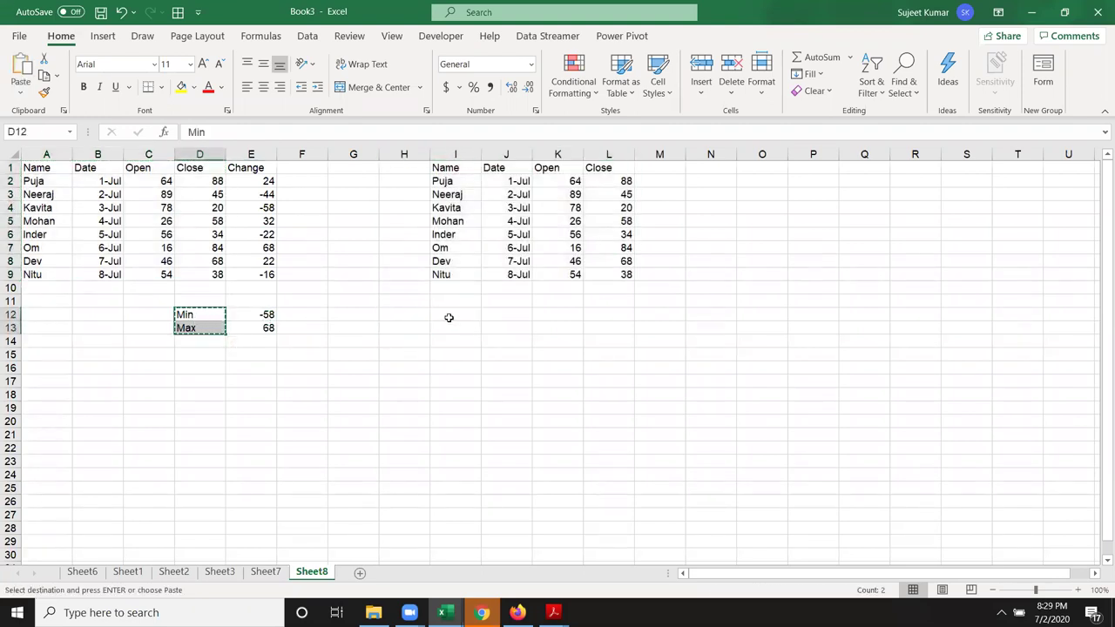
pyautogui.click(448, 317)
pyautogui.hotkey('ctrl', 'v')
pyautogui.press('Escape')
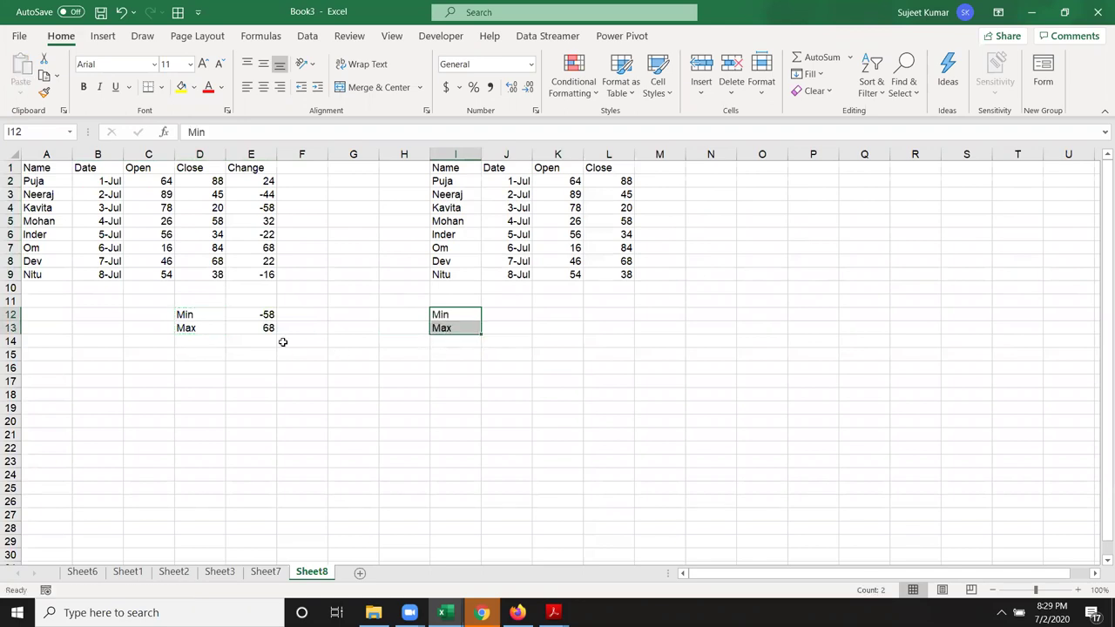
pyautogui.moveTo(251, 181); pyautogui.dragTo(252, 271)
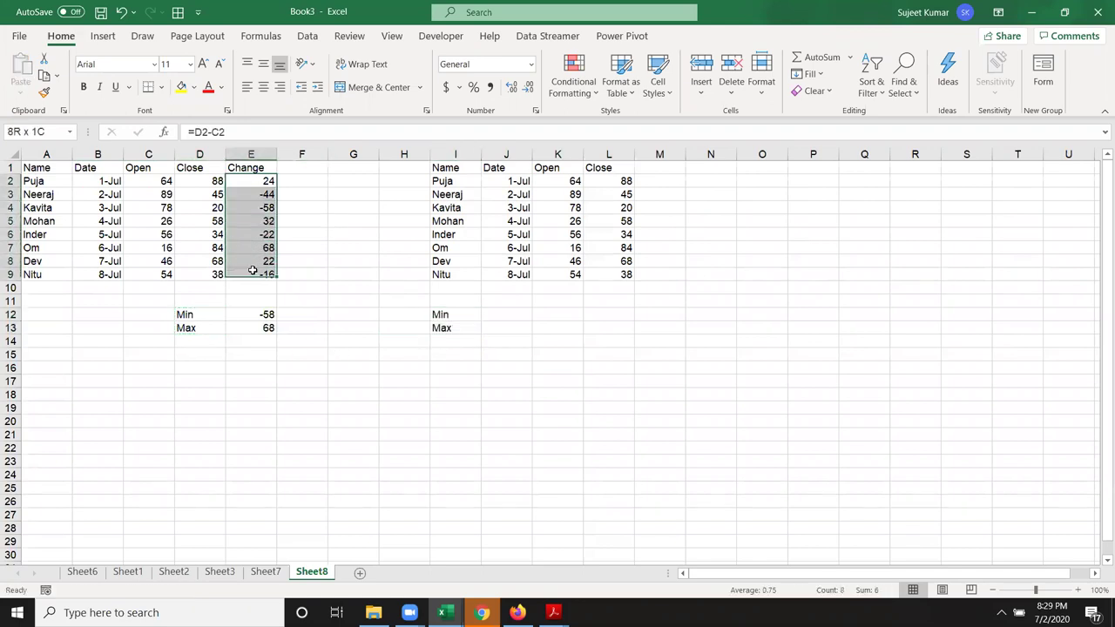
# Enter =MIN(L2:L9-K2:K9) in J12, giving -58.
pyautogui.click(503, 311)
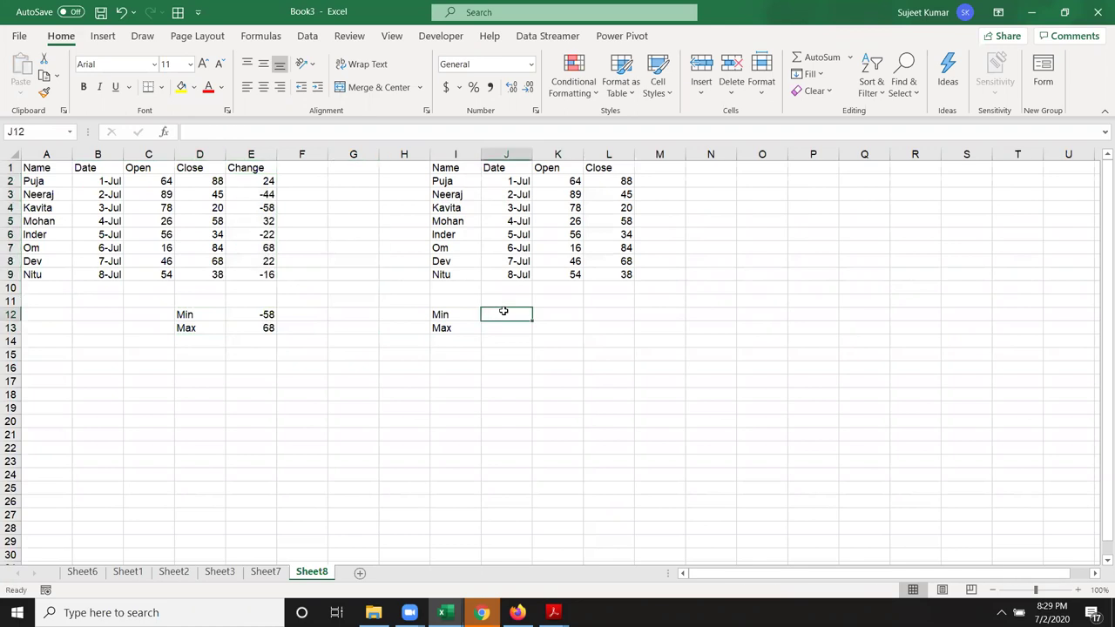
pyautogui.write('=min')
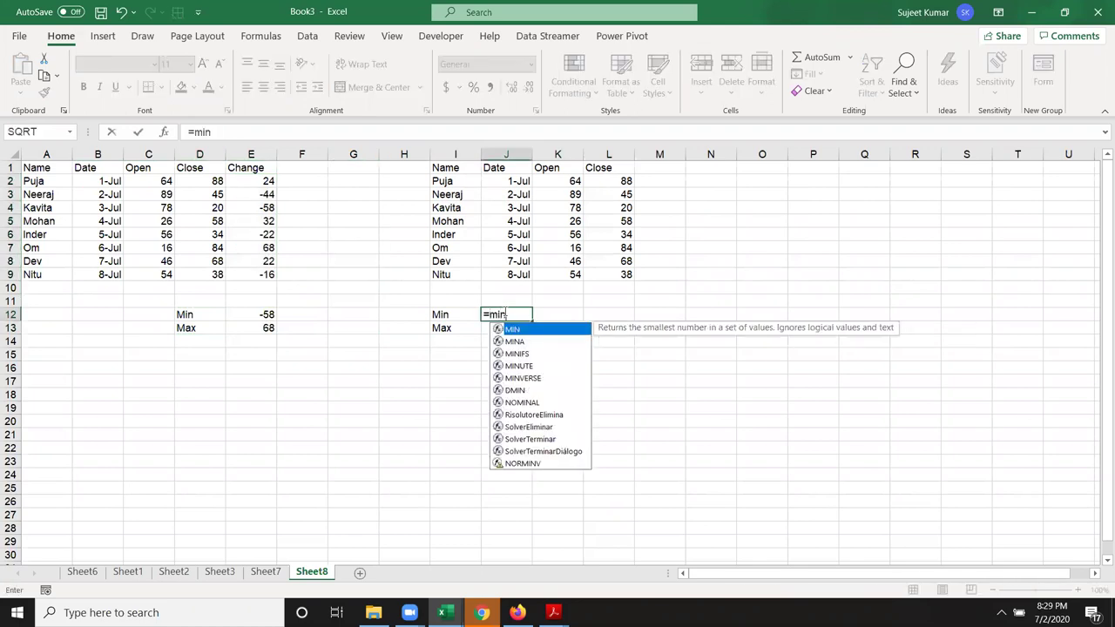
pyautogui.press('Tab')
pyautogui.moveTo(610, 181); pyautogui.dragTo(614, 276)
pyautogui.write('-')
pyautogui.moveTo(568, 181)
pyautogui.mouseDown()
pyautogui.moveTo(565, 281)
pyautogui.moveTo(563, 268)
pyautogui.mouseUp()
pyautogui.write(')')
pyautogui.press('Return')
pyautogui.press('Up')
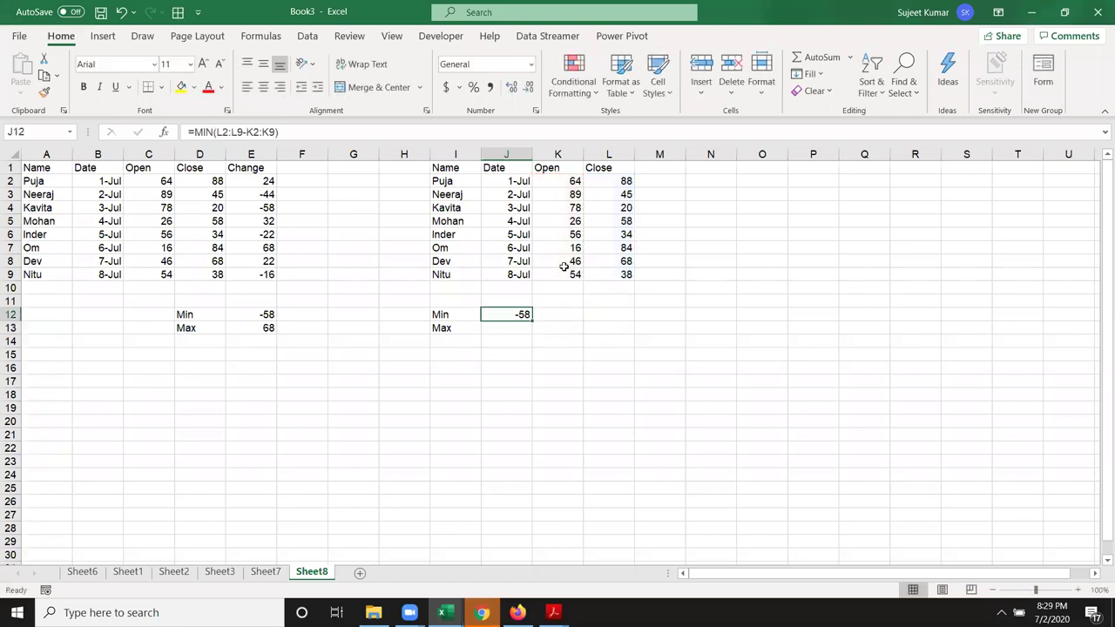
# Enter =MAX(L2:L9-K2:K9) in J13 as an array formula, giving 68.
pyautogui.press('Down')
pyautogui.write('=')
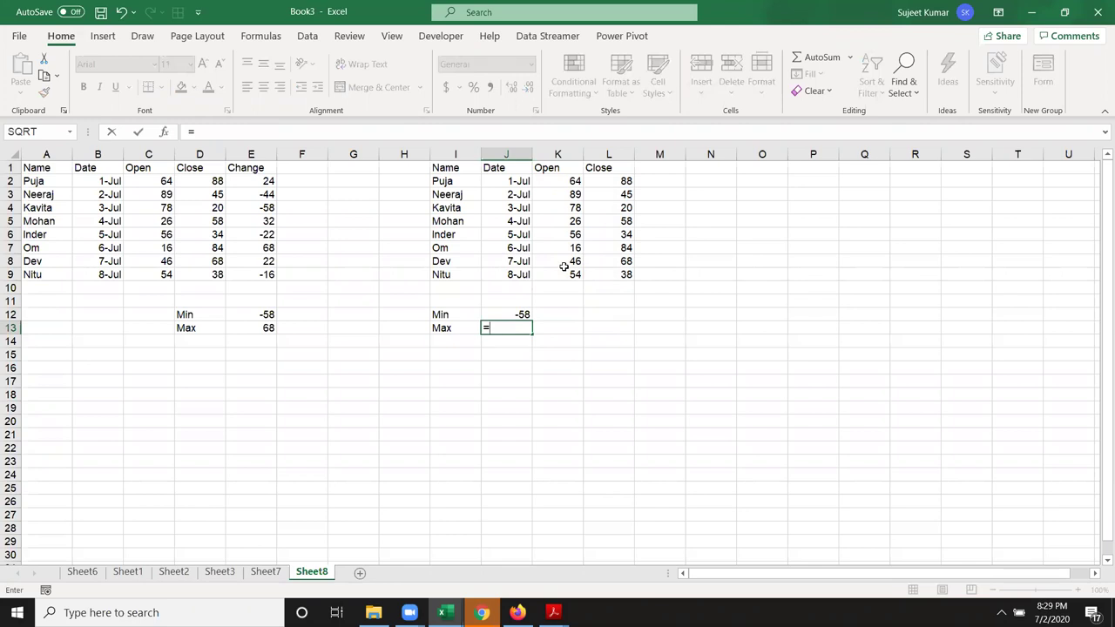
pyautogui.write('max')
pyautogui.press('Tab')
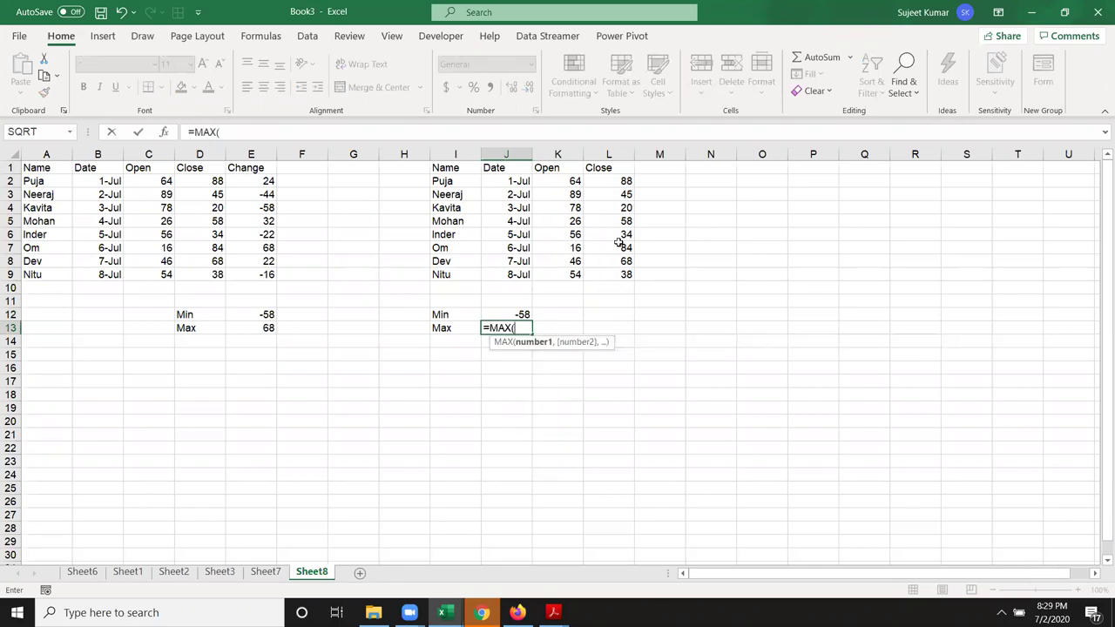
pyautogui.moveTo(601, 180); pyautogui.dragTo(611, 273)
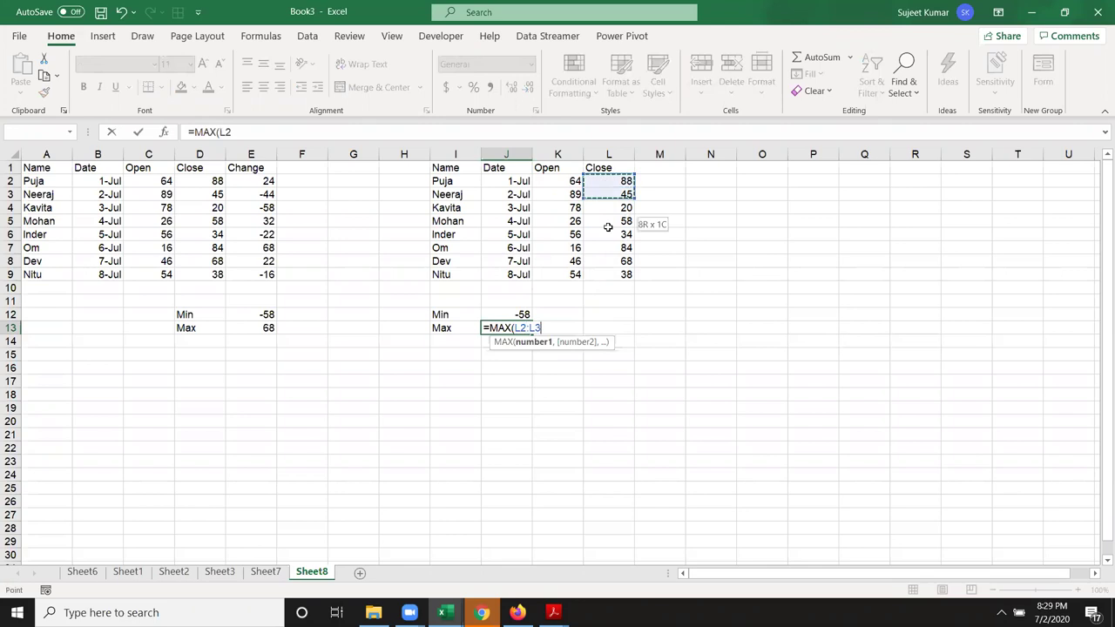
pyautogui.write('-')
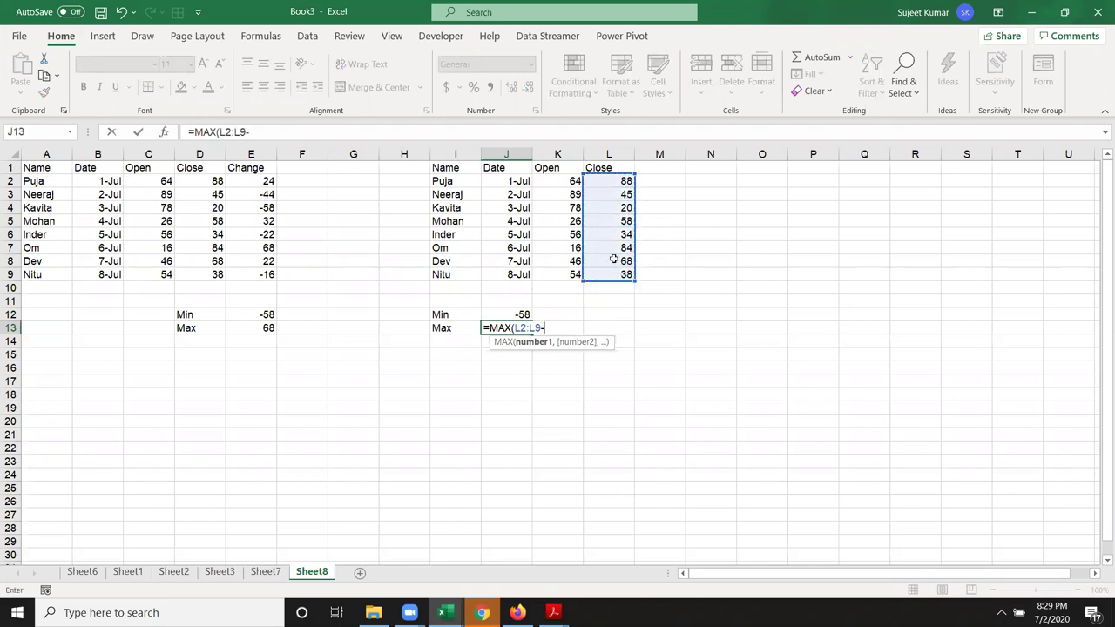
pyautogui.moveTo(567, 183); pyautogui.dragTo(566, 272)
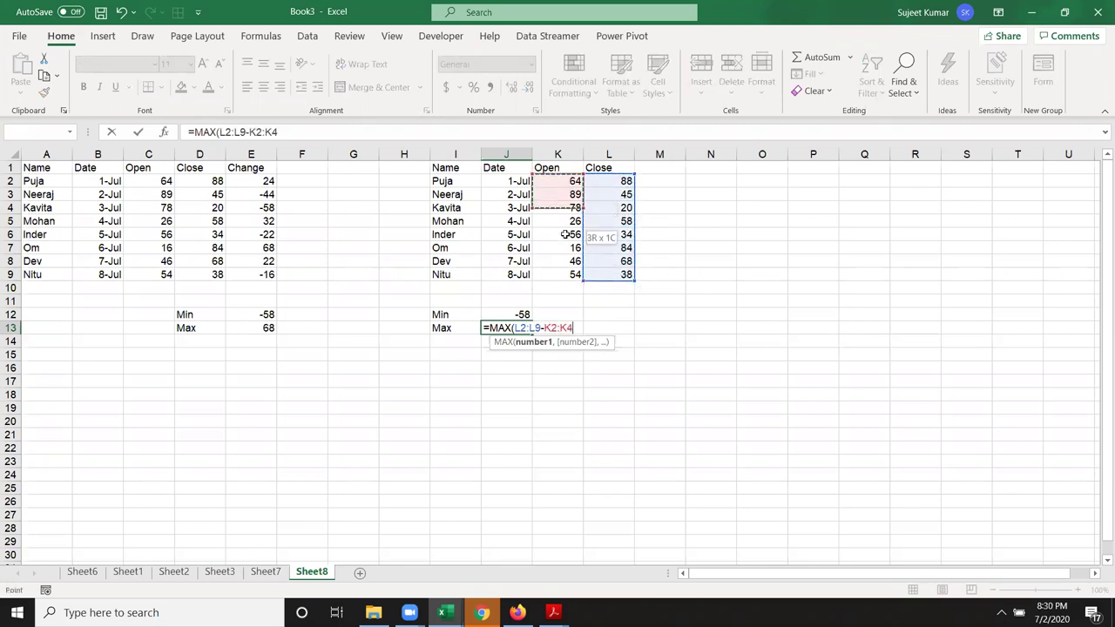
pyautogui.hotkey('ctrl', 'shift', 'Return')
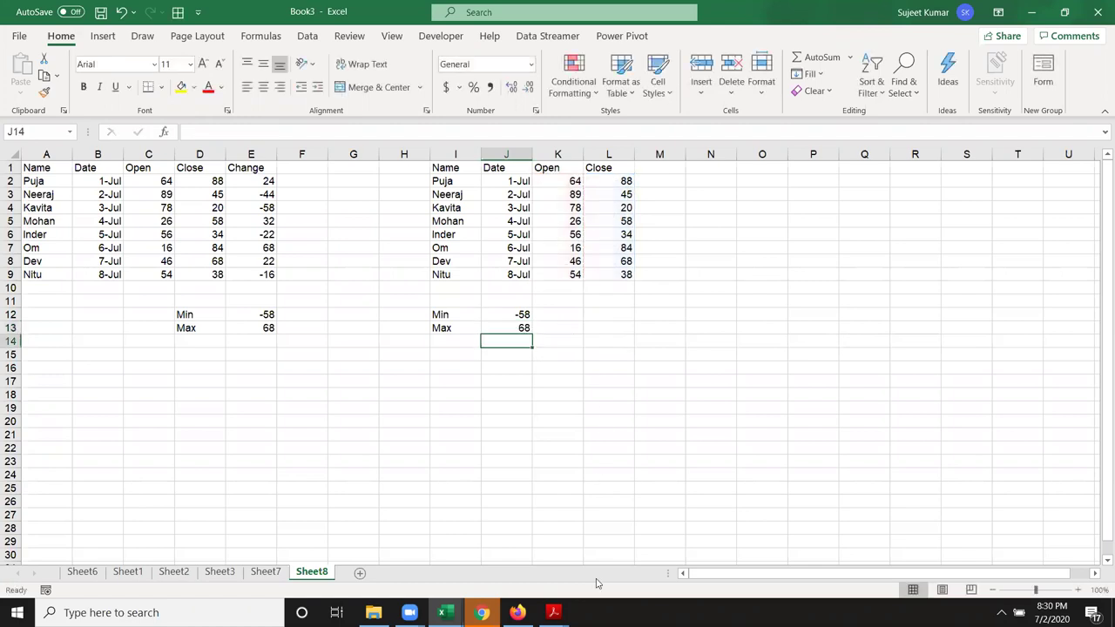
pyautogui.moveTo(632, 544)
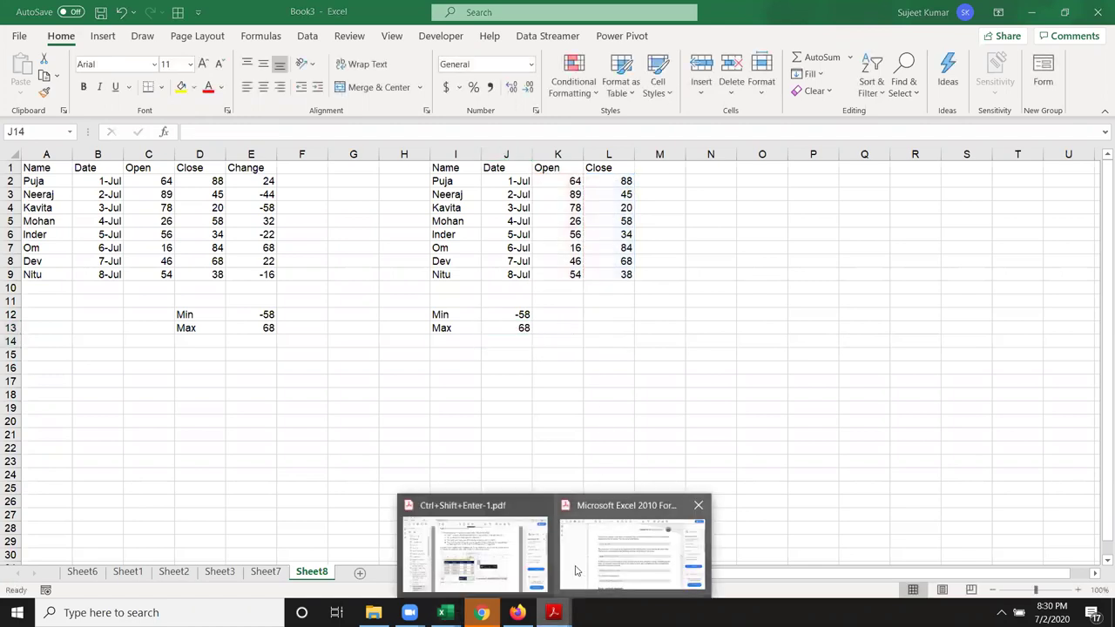
# Bring the Excel 2010 Formulas PDF forward and mark part of its SUM array formula example.
pyautogui.click(575, 571)
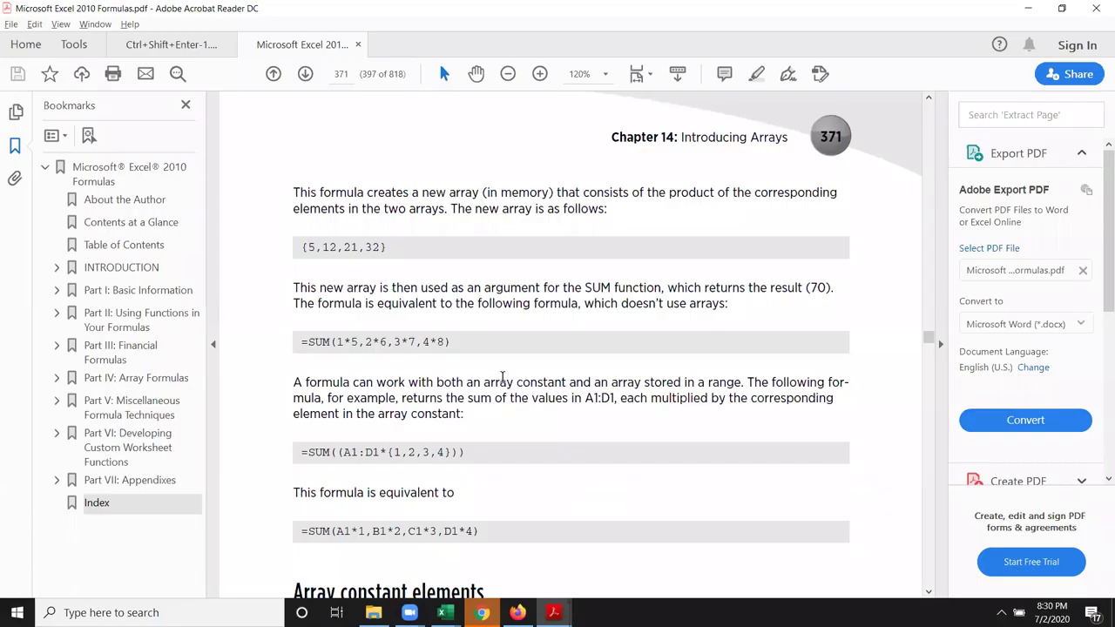
pyautogui.scroll(-2, 433, 306)
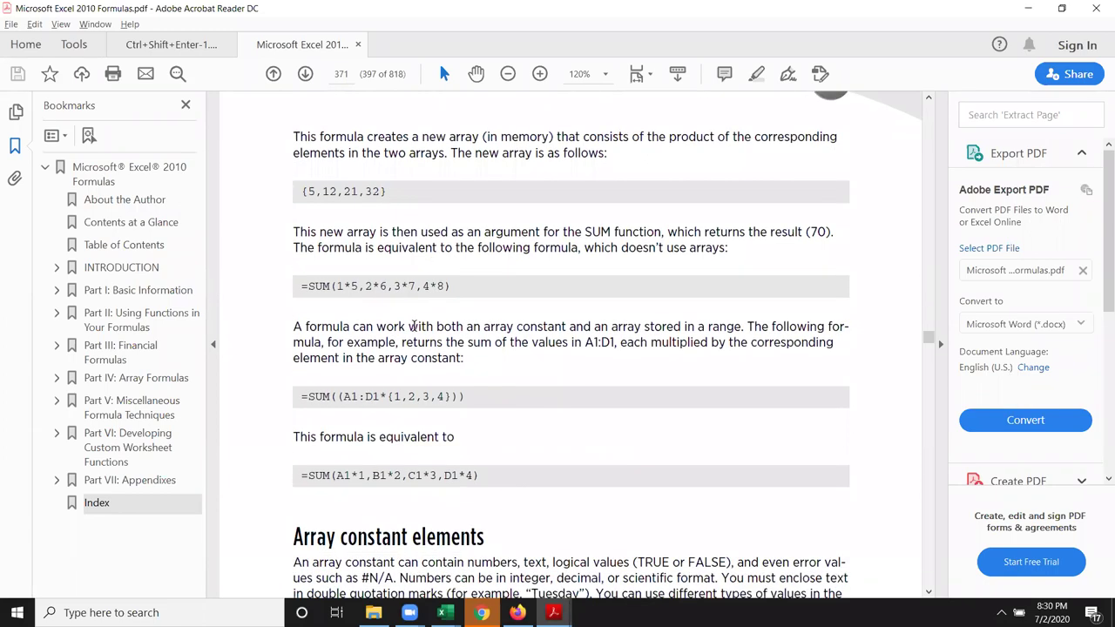
pyautogui.scroll(-1, 408, 355)
pyautogui.moveTo(345, 350); pyautogui.dragTo(408, 352)
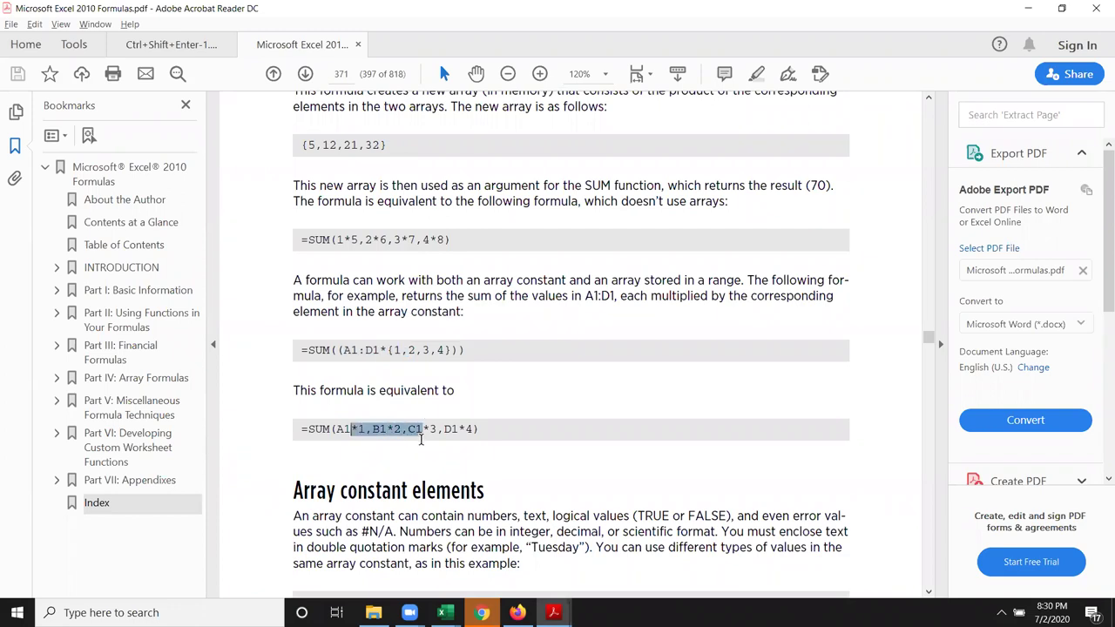
# Scroll through Chapter 14 to page 383's 'Counting characters in a range' section.
pyautogui.scroll(-1, 423, 436)
pyautogui.scroll(-1, 423, 427)
pyautogui.scroll(-2, 425, 418)
pyautogui.scroll(-1, 426, 409)
pyautogui.scroll(-3, 427, 409)
pyautogui.scroll(-1, 427, 407)
pyautogui.scroll(-1, 429, 404)
pyautogui.scroll(-1, 429, 400)
pyautogui.scroll(-2, 432, 400)
pyautogui.scroll(-1, 436, 399)
pyautogui.scroll(-1, 438, 398)
pyautogui.scroll(-5, 440, 399)
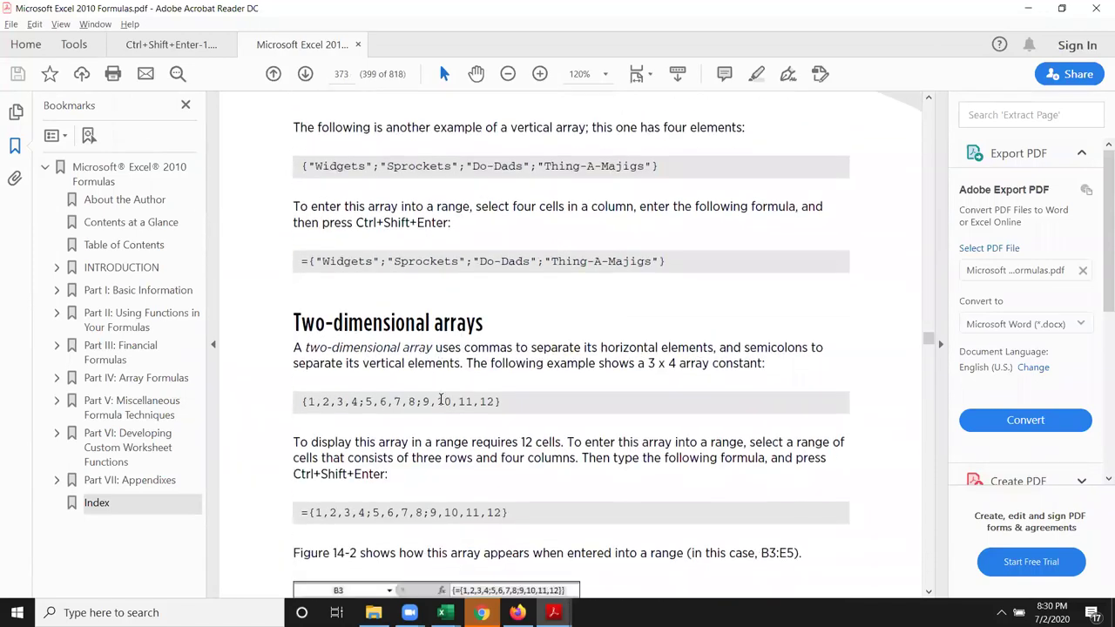
pyautogui.scroll(-3, 442, 399)
pyautogui.scroll(-1, 448, 400)
pyautogui.scroll(-2, 457, 400)
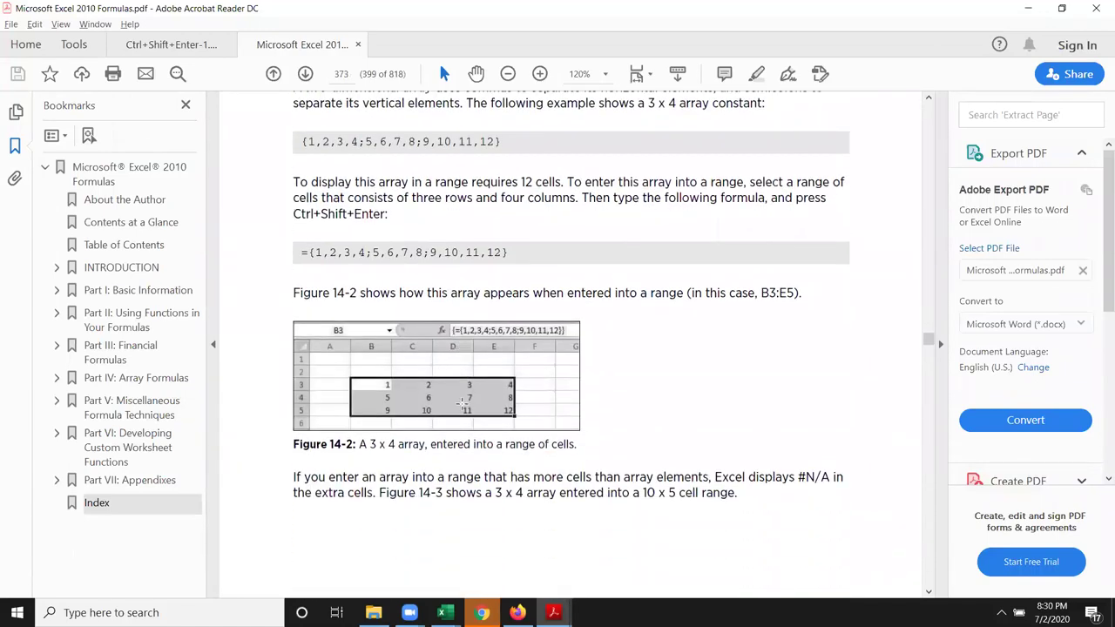
pyautogui.scroll(-2, 463, 401)
pyautogui.scroll(-3, 474, 393)
pyautogui.scroll(-1, 484, 389)
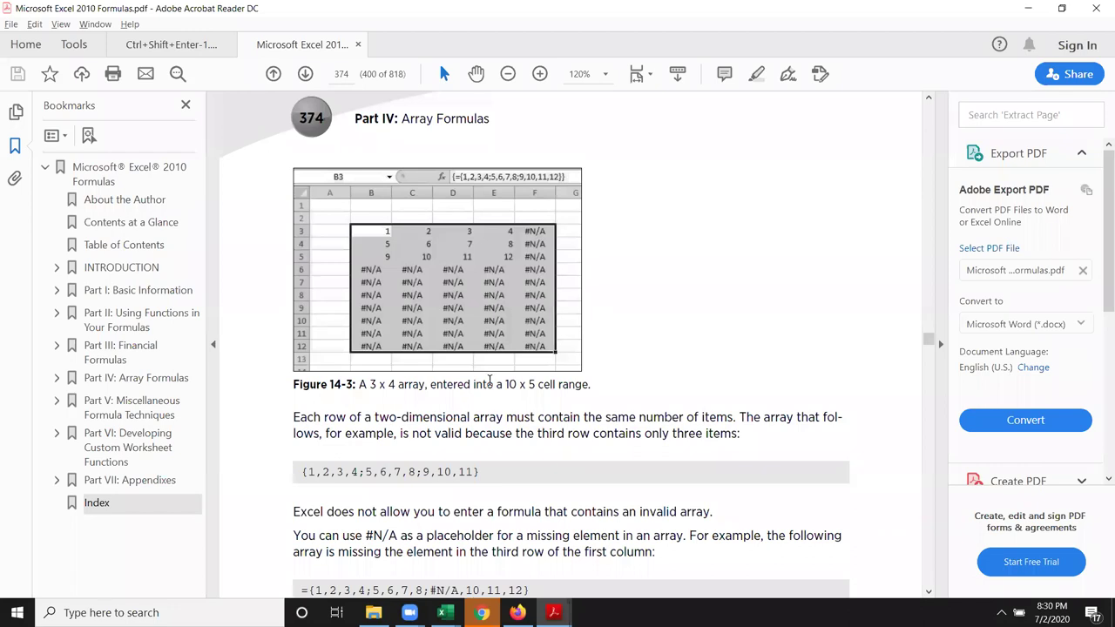
pyautogui.scroll(-4, 489, 381)
pyautogui.scroll(-5, 489, 381)
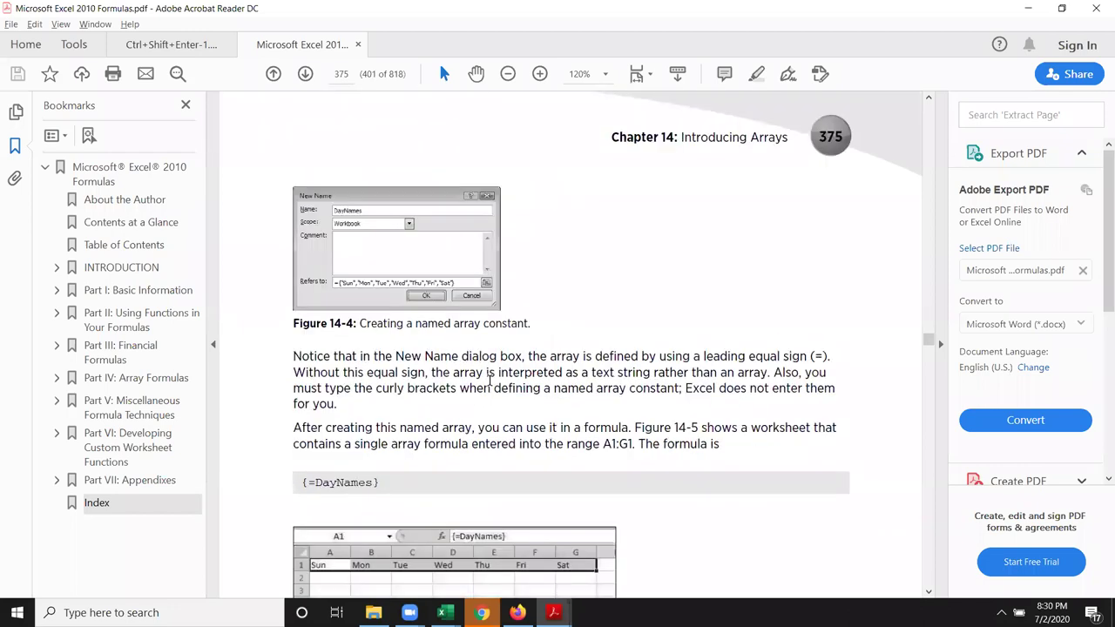
pyautogui.scroll(-4, 490, 381)
pyautogui.scroll(-5, 490, 380)
pyautogui.scroll(-4, 490, 381)
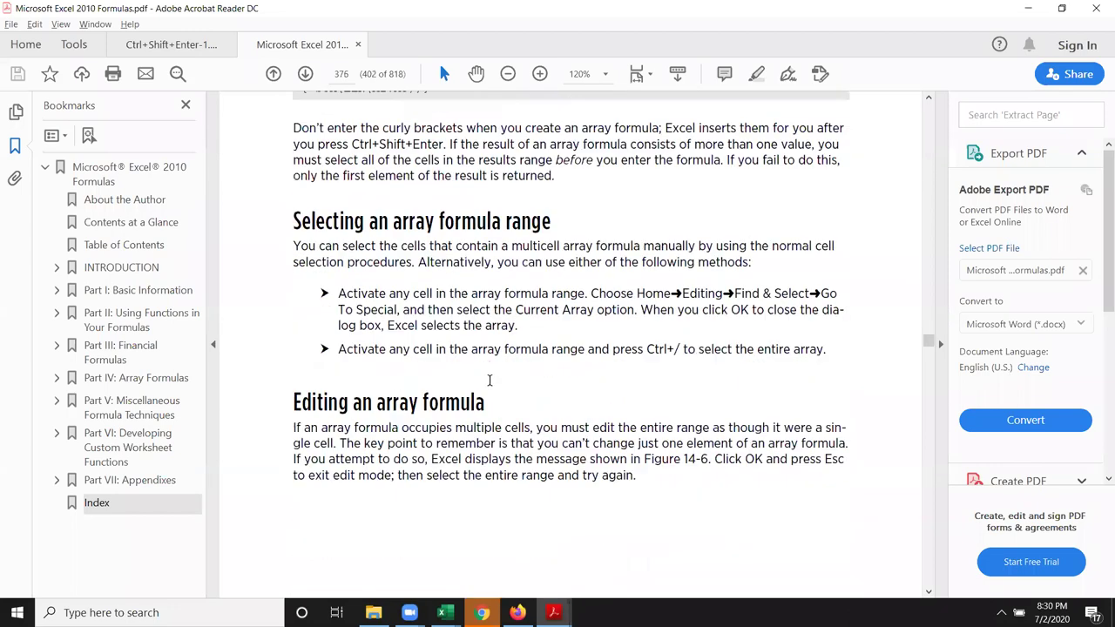
pyautogui.scroll(-5, 490, 380)
pyautogui.scroll(-5, 490, 381)
pyautogui.scroll(-5, 490, 380)
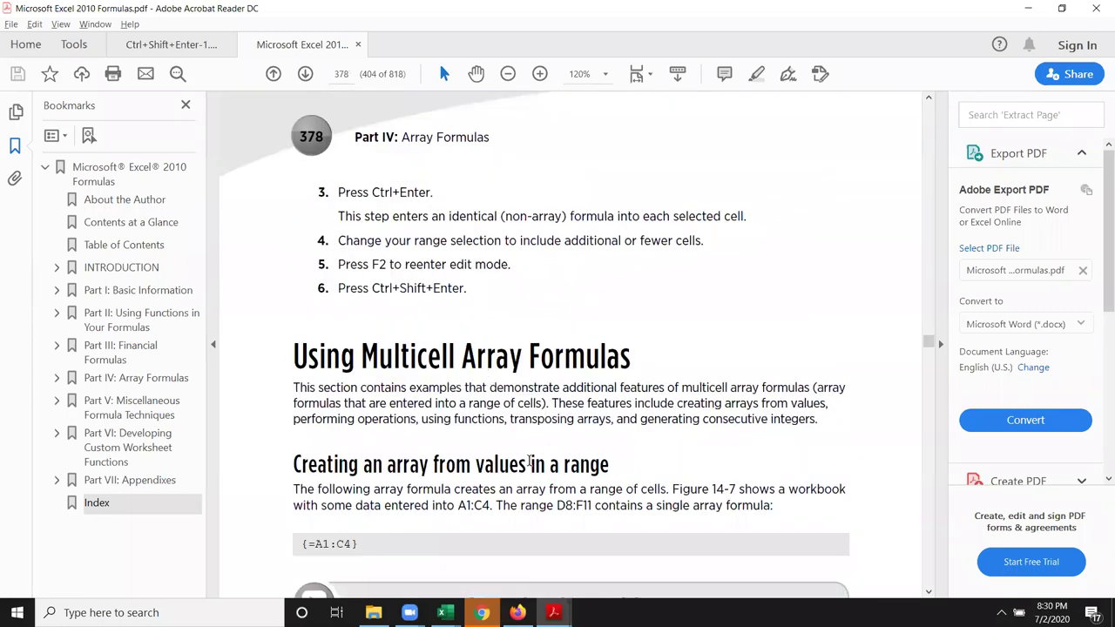
pyautogui.scroll(-2, 387, 513)
pyautogui.scroll(-2, 387, 513)
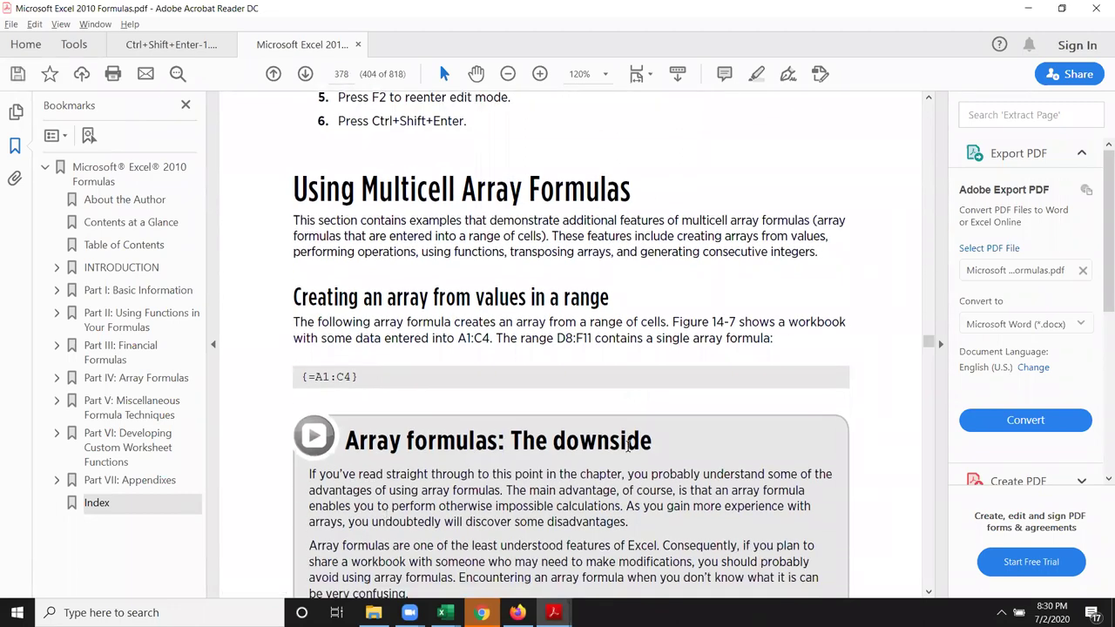
pyautogui.scroll(-5, 628, 447)
pyautogui.scroll(-5, 628, 447)
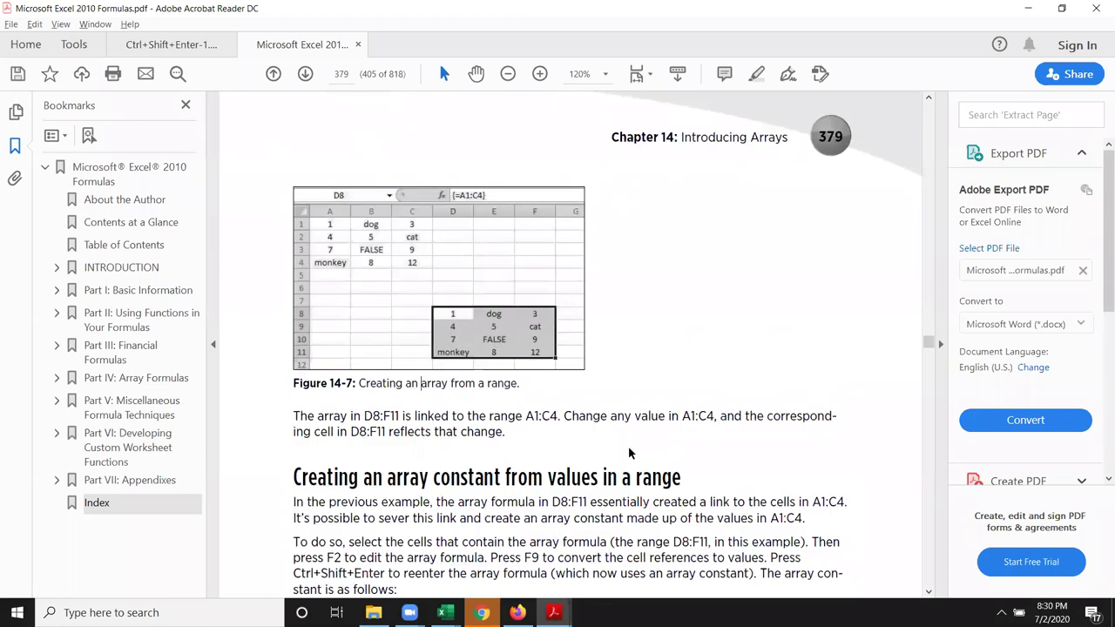
pyautogui.scroll(-5, 628, 447)
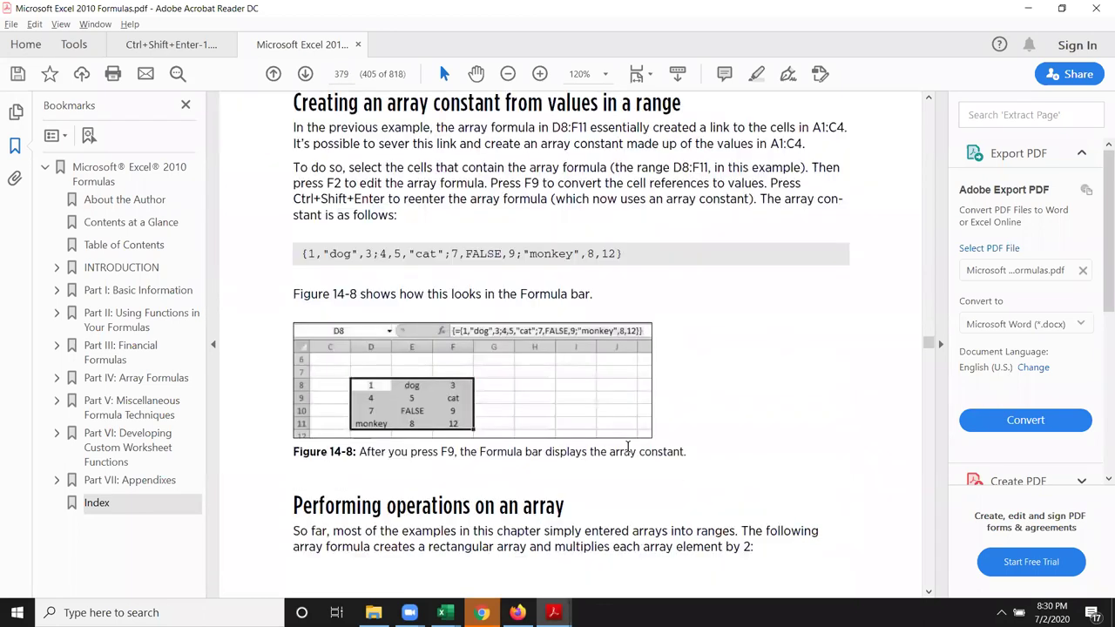
pyautogui.scroll(-5, 627, 447)
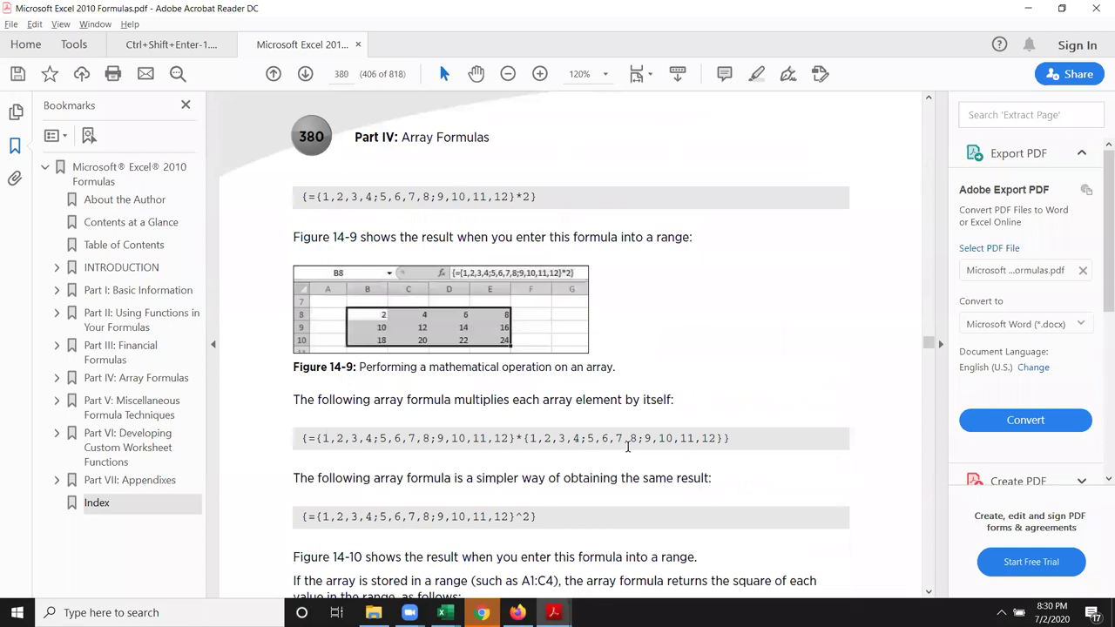
pyautogui.scroll(-5, 627, 447)
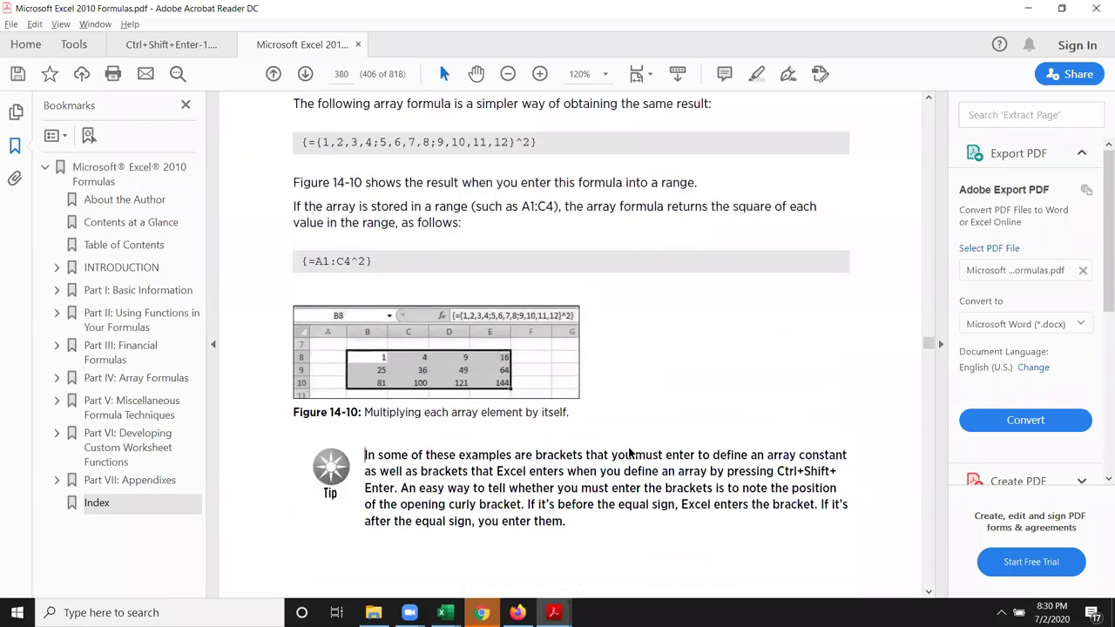
pyautogui.scroll(-5, 627, 446)
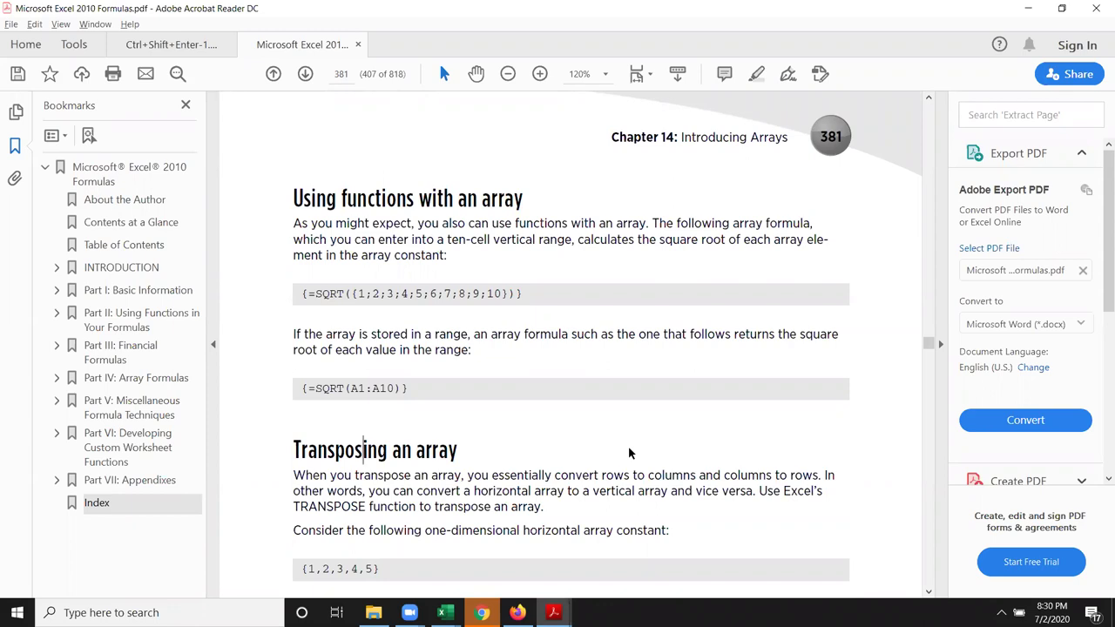
pyautogui.scroll(-1, 559, 471)
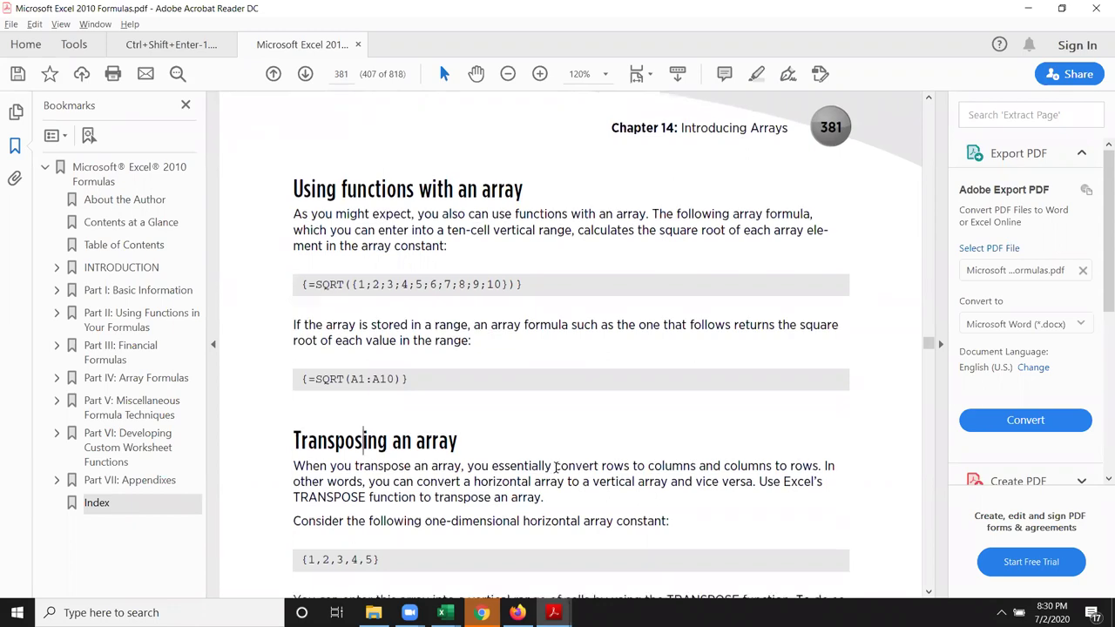
pyautogui.scroll(-1, 556, 472)
pyautogui.scroll(-1, 553, 472)
pyautogui.scroll(-1, 550, 471)
pyautogui.scroll(-2, 549, 464)
pyautogui.scroll(-1, 549, 464)
pyautogui.scroll(-1, 540, 465)
pyautogui.scroll(-2, 530, 465)
pyautogui.scroll(-1, 452, 447)
pyautogui.scroll(-1, 453, 447)
pyautogui.scroll(-4, 452, 447)
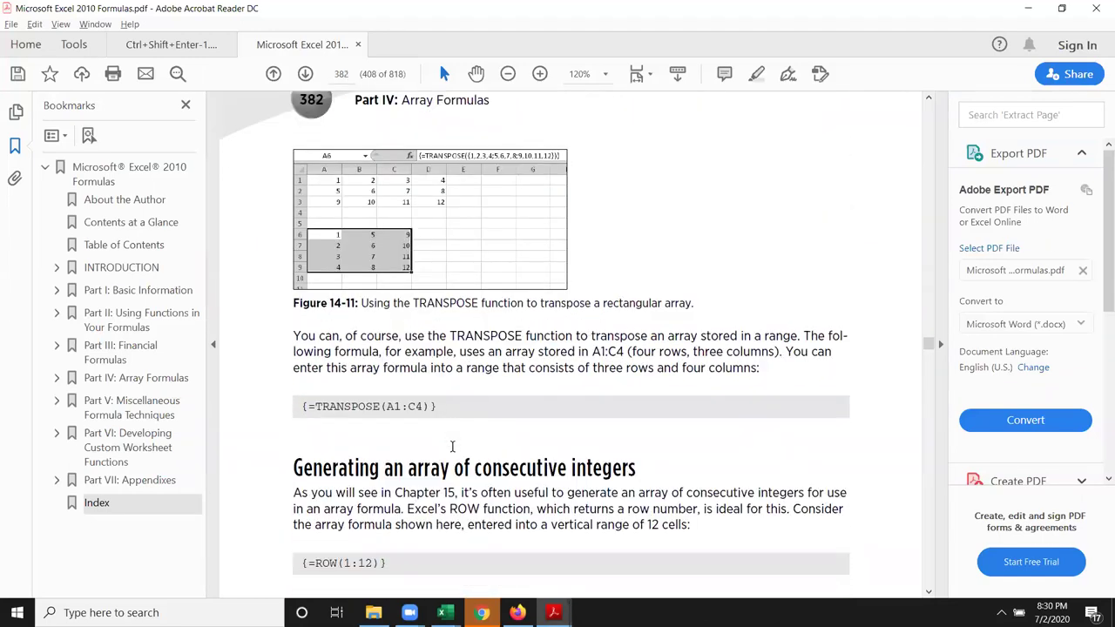
pyautogui.scroll(-1, 452, 447)
pyautogui.scroll(-6, 452, 447)
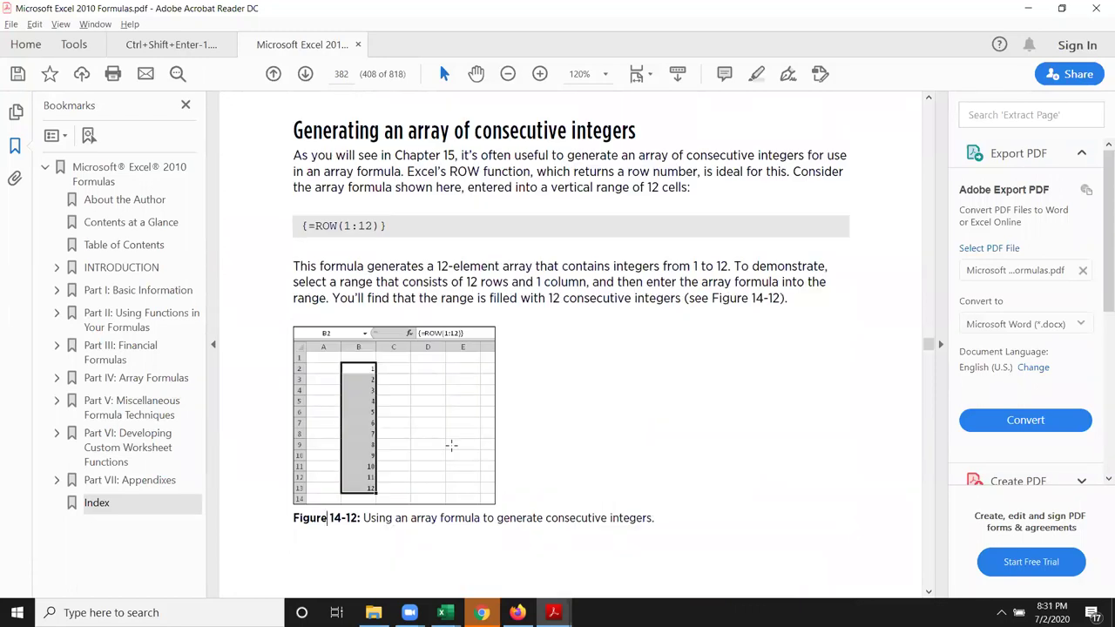
pyautogui.scroll(-3, 452, 447)
pyautogui.scroll(-8, 452, 447)
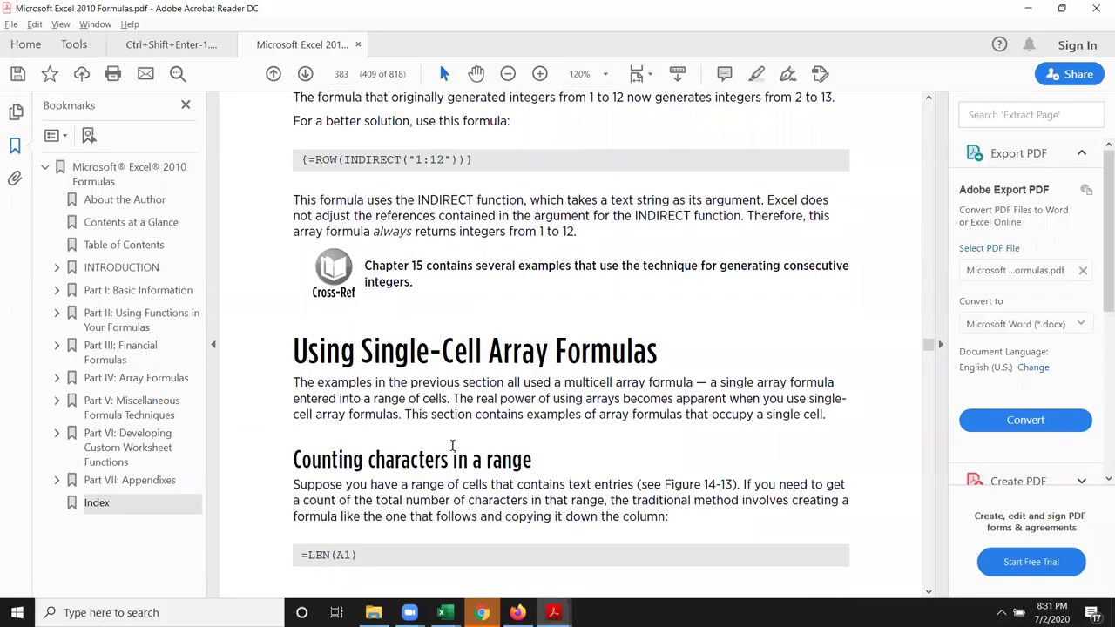
# Scroll around page 384 to view Figure 14-13 and its {=SUM(LEN(A1:A14))} example.
pyautogui.scroll(-5, 452, 447)
pyautogui.scroll(-5, 452, 447)
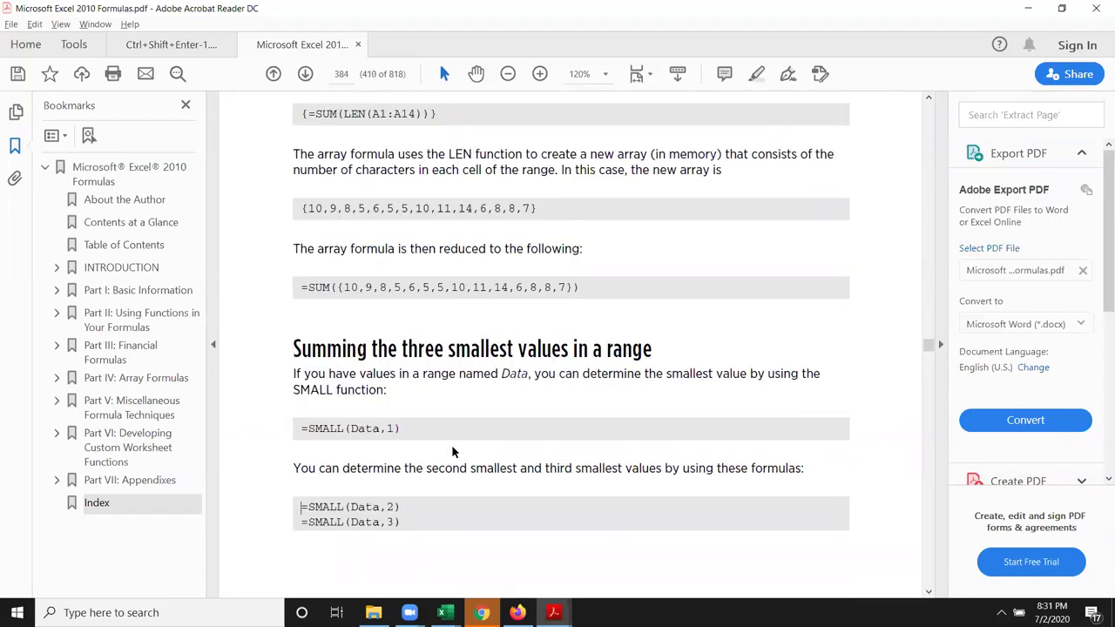
pyautogui.scroll(5, 453, 447)
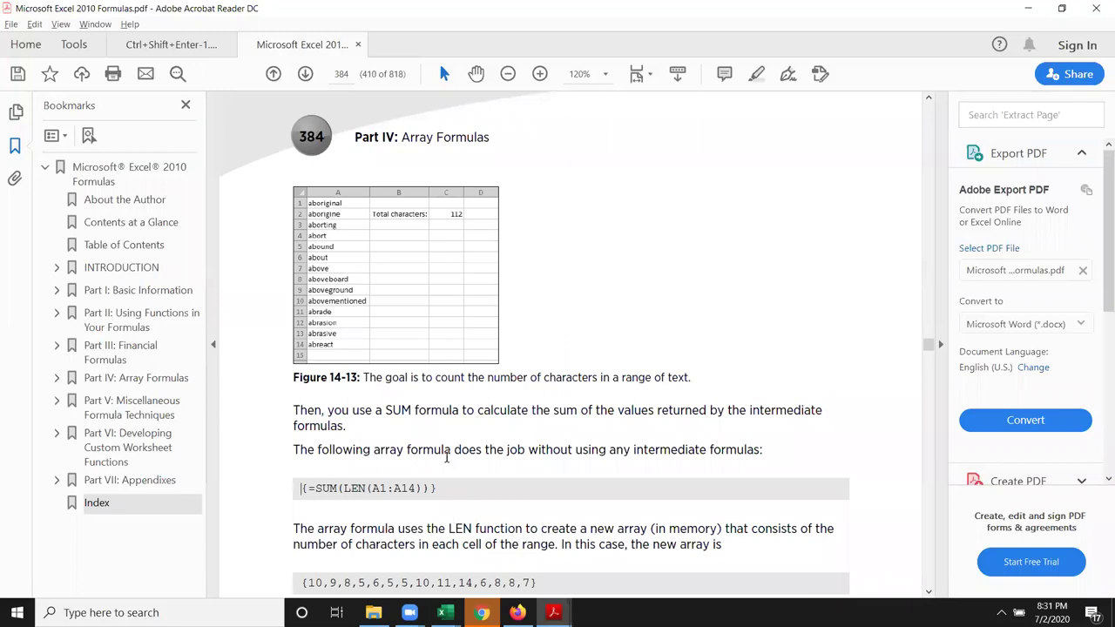
pyautogui.scroll(5, 453, 462)
pyautogui.scroll(-5, 448, 457)
pyautogui.scroll(-1, 447, 456)
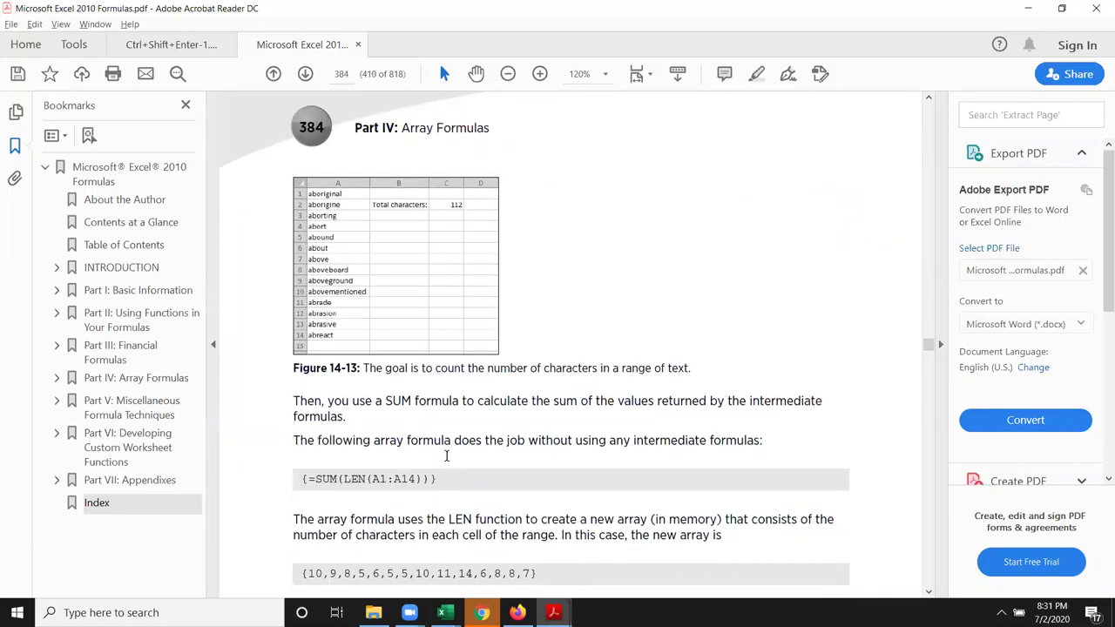
pyautogui.scroll(1, 446, 455)
pyautogui.scroll(4, 446, 457)
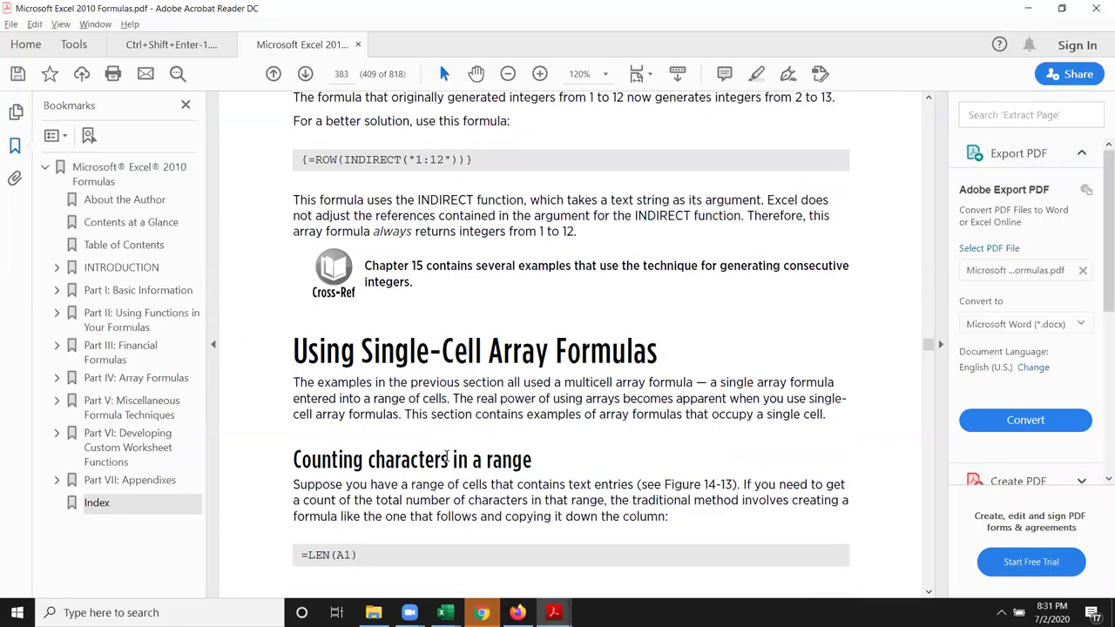
pyautogui.scroll(-5, 447, 457)
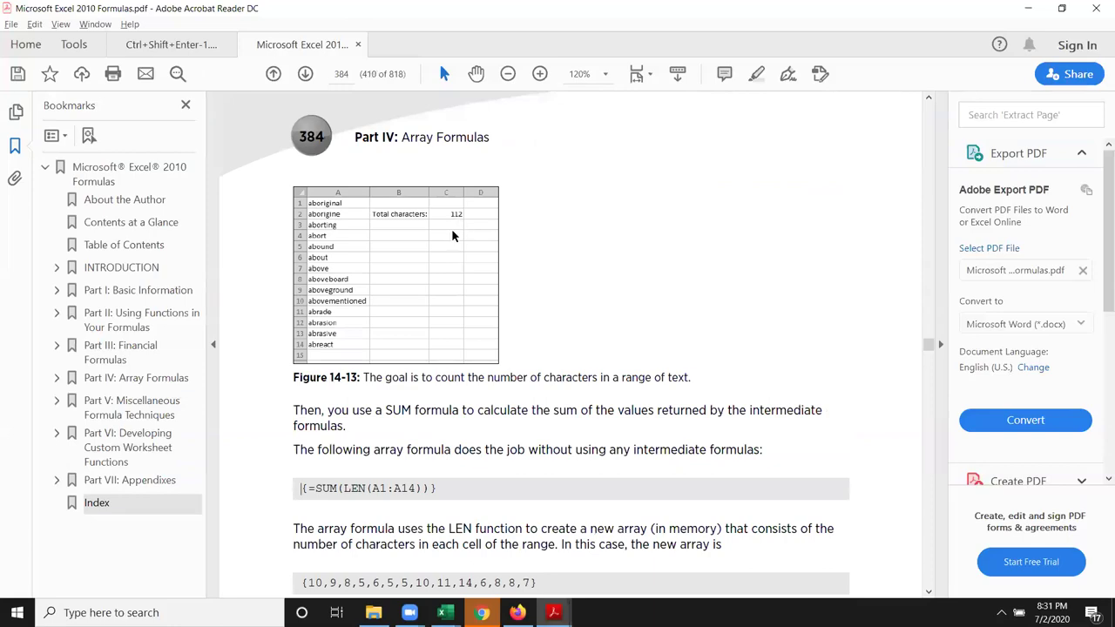
# Glance at the Excel workbook, then return to the PDF and briefly select Figure 14-13.
pyautogui.hotkey('alt', 'Tab')
pyautogui.click(609, 235)
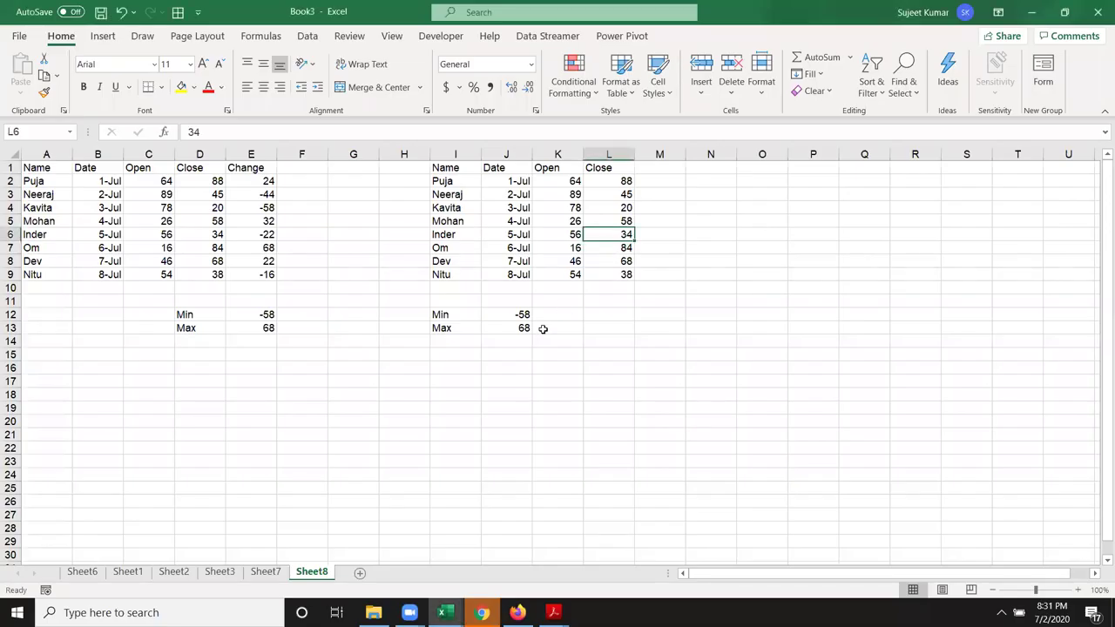
pyautogui.hotkey('alt', 'Tab')
pyautogui.click(405, 222)
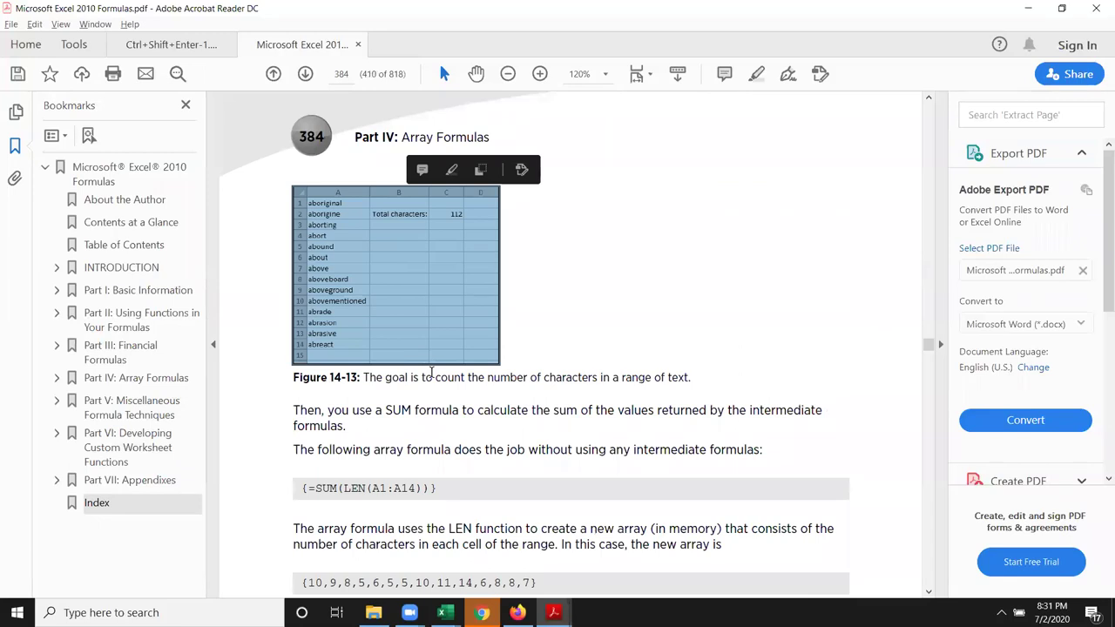
pyautogui.click(592, 348)
# Highlight the 'Counting characters in a range' heading, then return to Excel and select the column I names.
pyautogui.scroll(5, 590, 352)
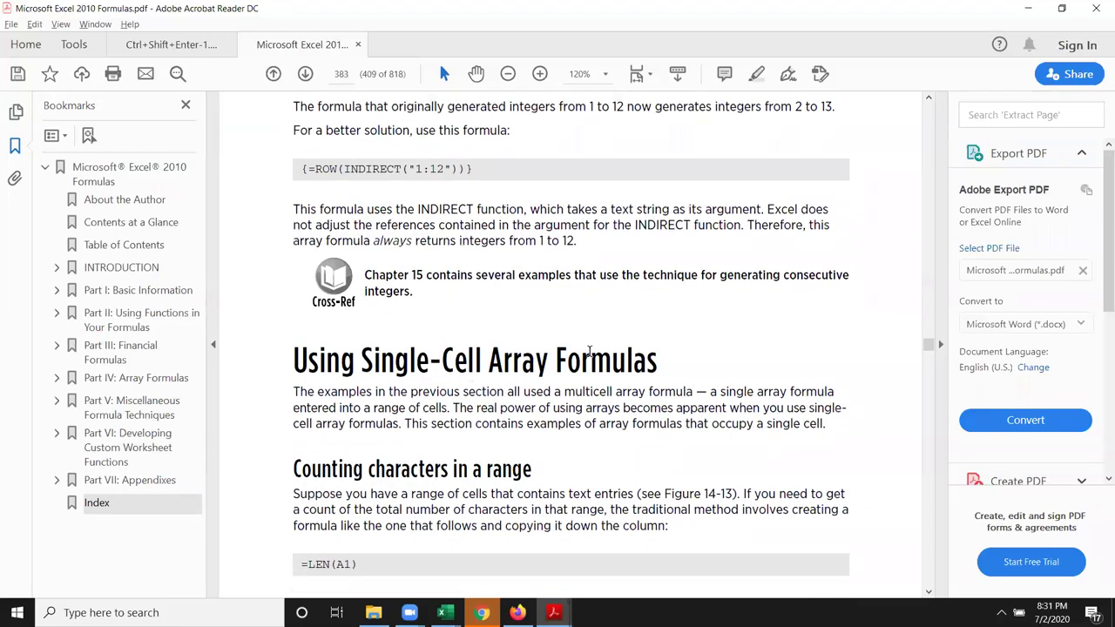
pyautogui.moveTo(295, 472); pyautogui.dragTo(531, 471)
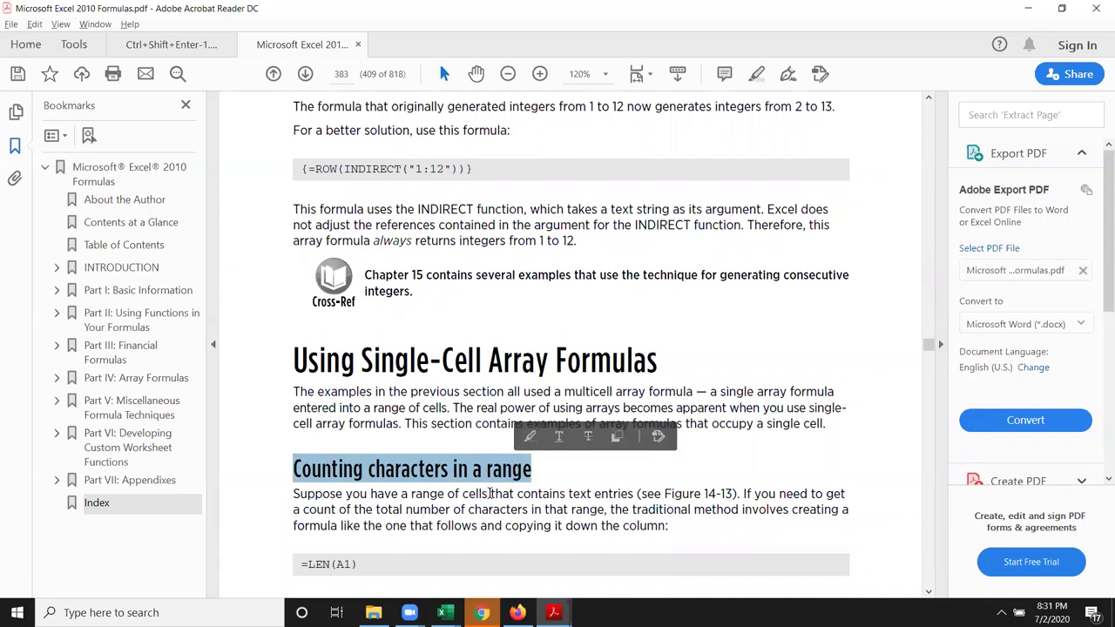
pyautogui.scroll(-1, 490, 493)
pyautogui.scroll(-4, 489, 493)
pyautogui.scroll(-1, 489, 493)
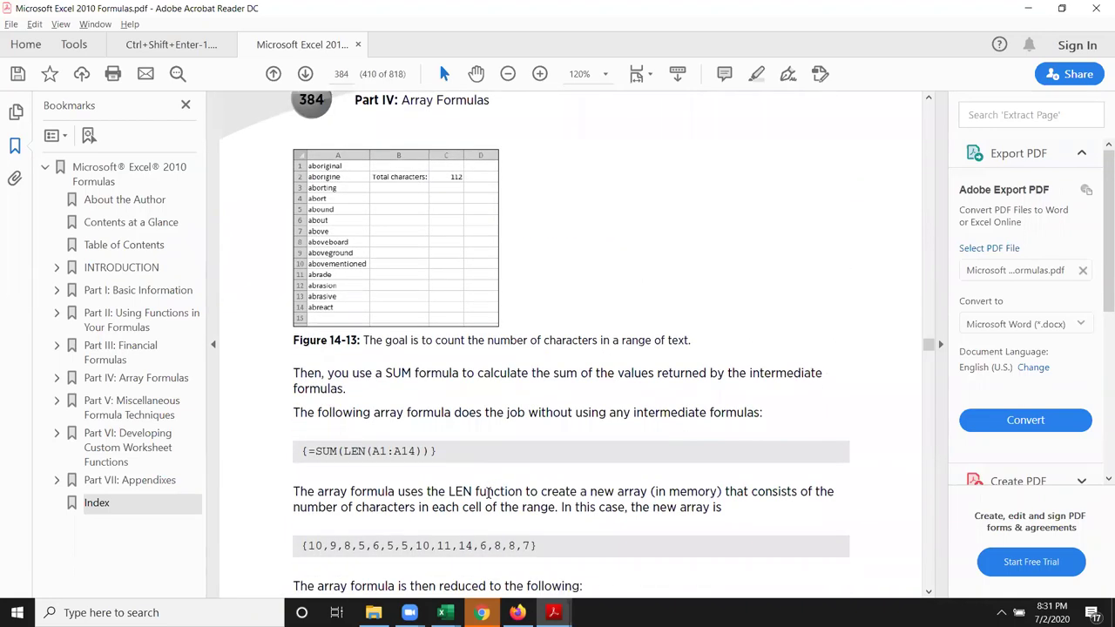
pyautogui.scroll(-1, 489, 493)
pyautogui.scroll(-1, 488, 490)
pyautogui.hotkey('alt', 'Tab')
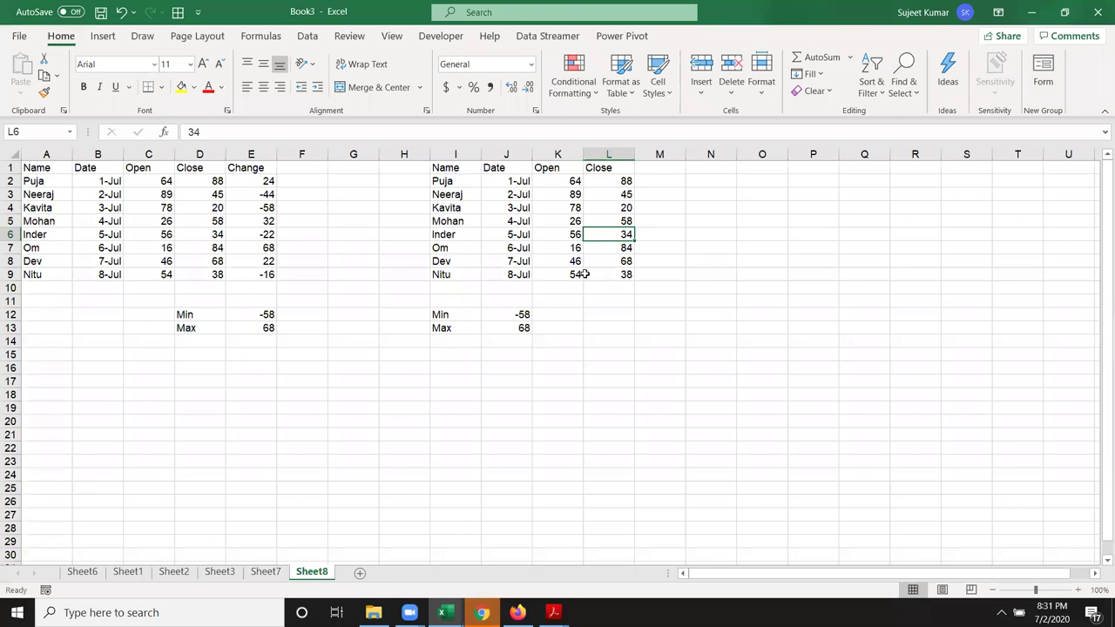
pyautogui.moveTo(462, 181); pyautogui.dragTo(453, 277)
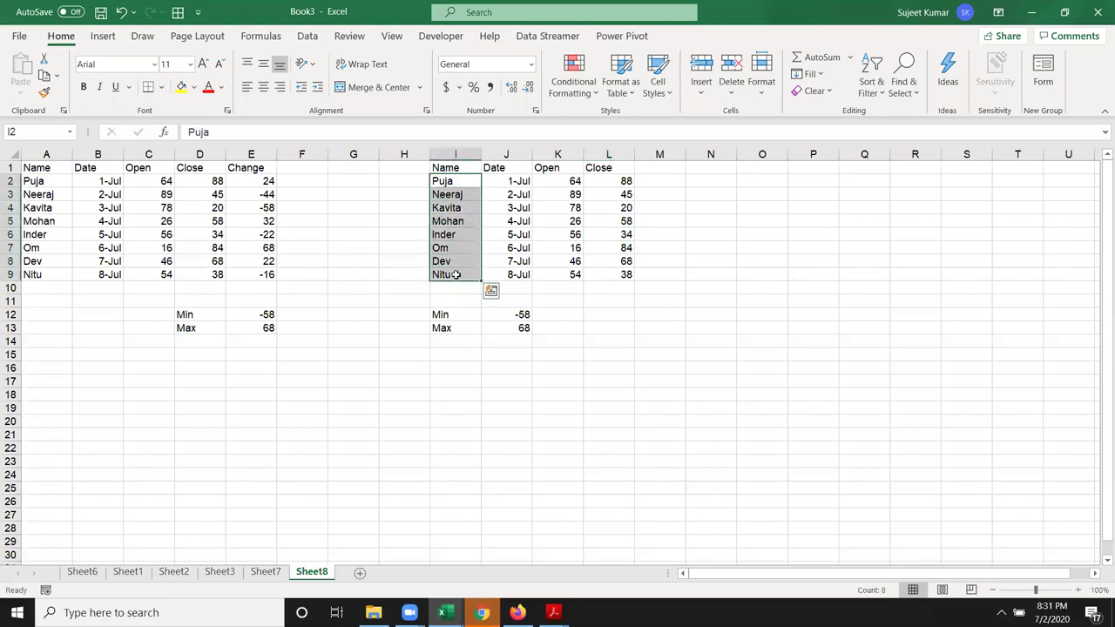
# Enter =CONCAT(I2:I9) in N2 to join the eight names into one string.
pyautogui.click(411, 186)
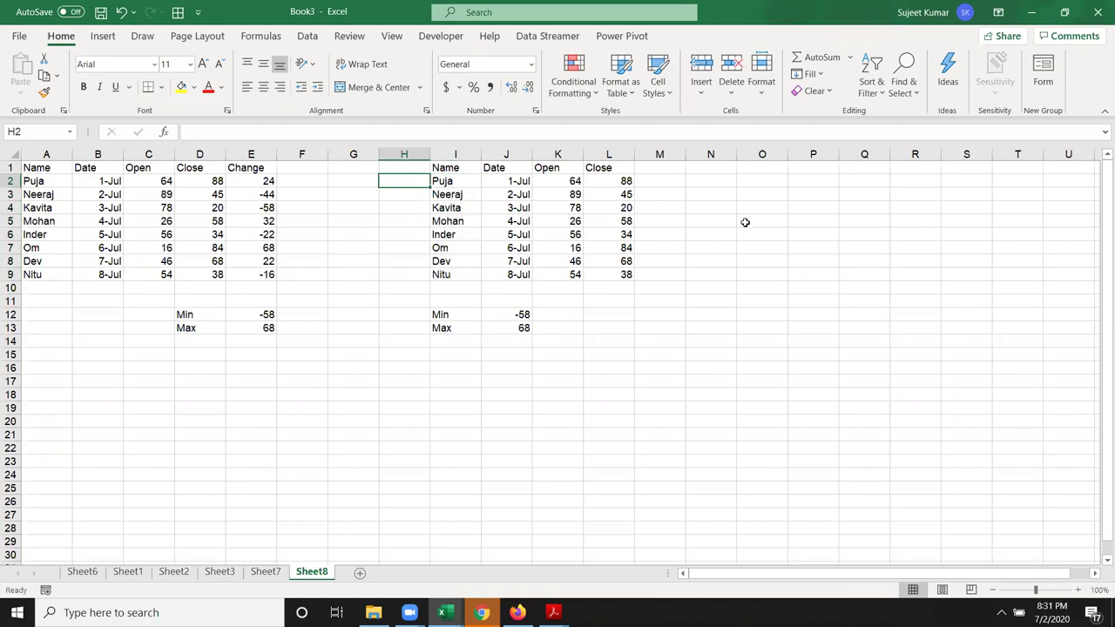
pyautogui.click(716, 178)
pyautogui.write('=')
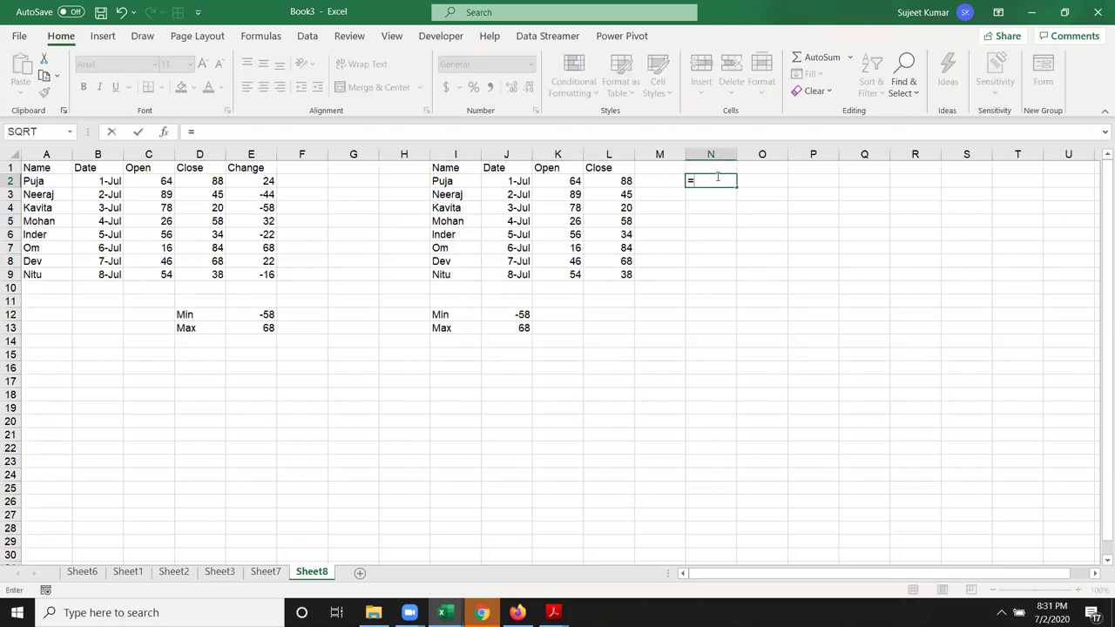
pyautogui.write('con')
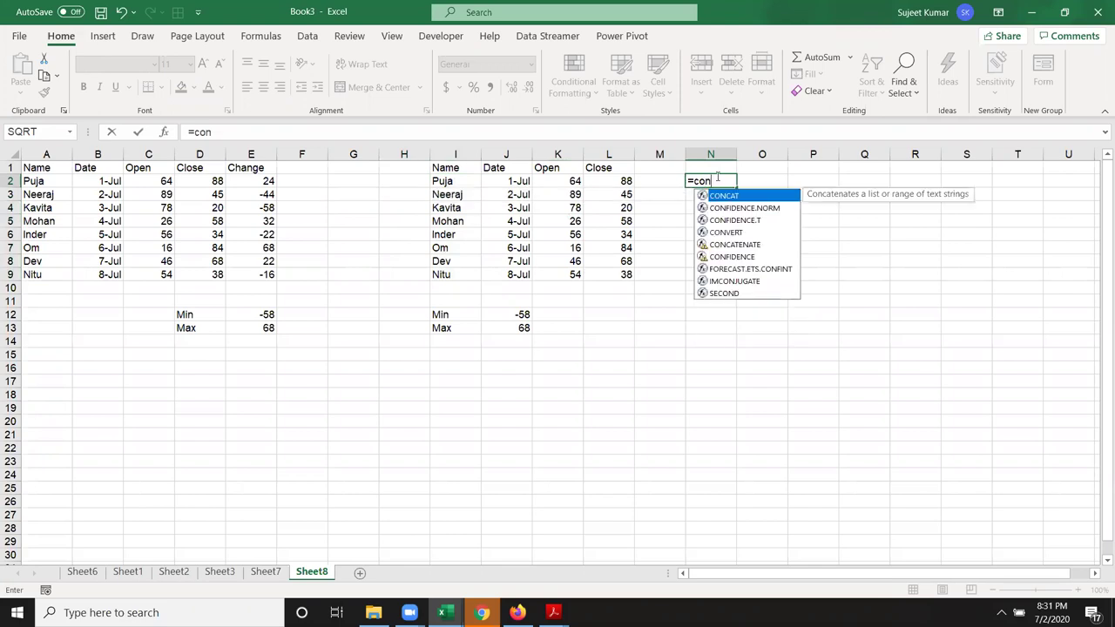
pyautogui.press('Tab')
pyautogui.press('Left')
pyautogui.press('Left')
pyautogui.press('Left')
pyautogui.press('Left')
pyautogui.press('Left')
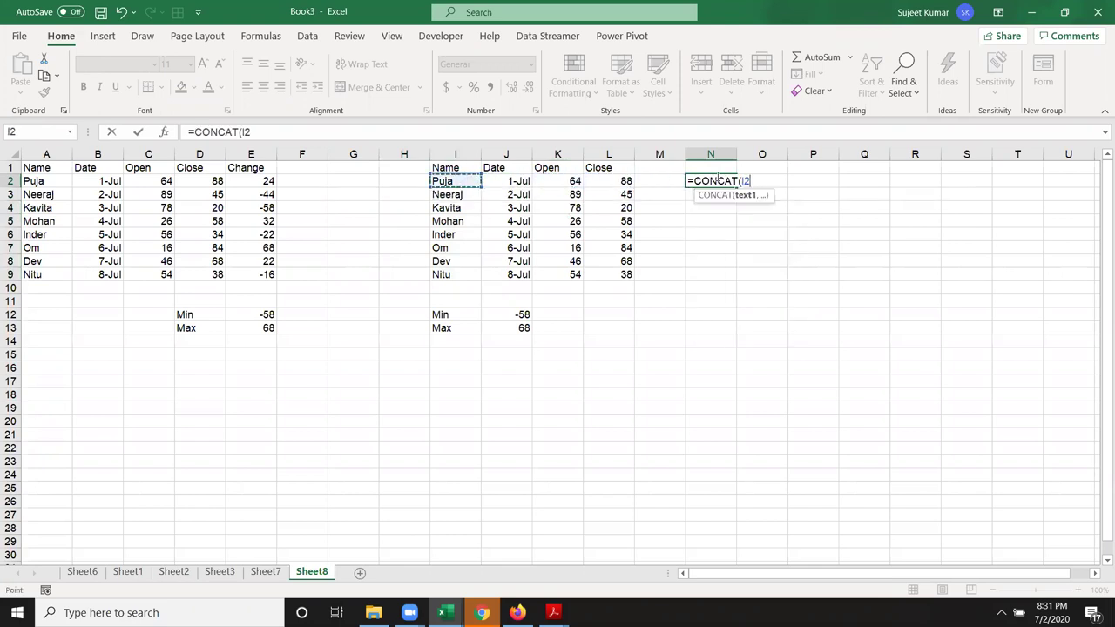
pyautogui.hotkey('ctrl', 'shift', 'Down')
pyautogui.hotkey('ctrl', 'Return')
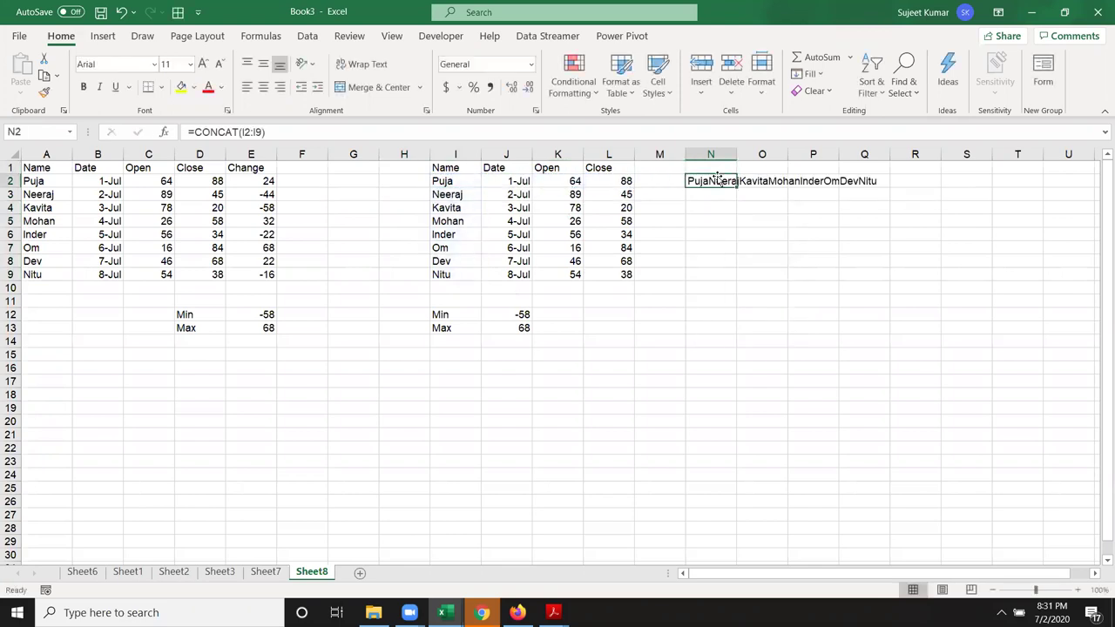
pyautogui.moveTo(465, 181); pyautogui.dragTo(454, 270)
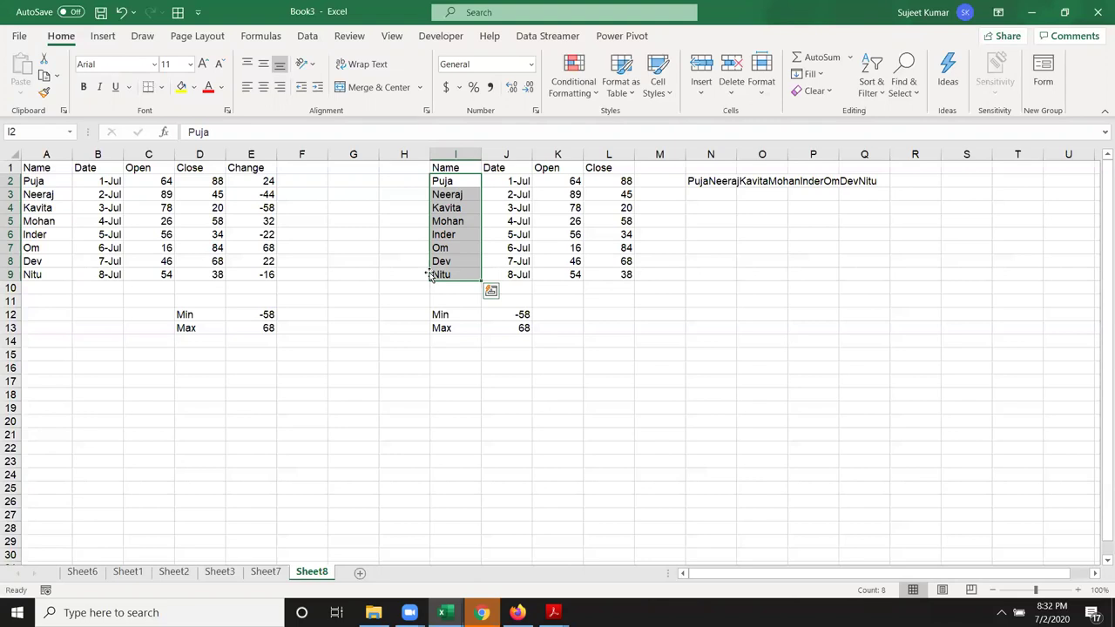
pyautogui.press('Escape')
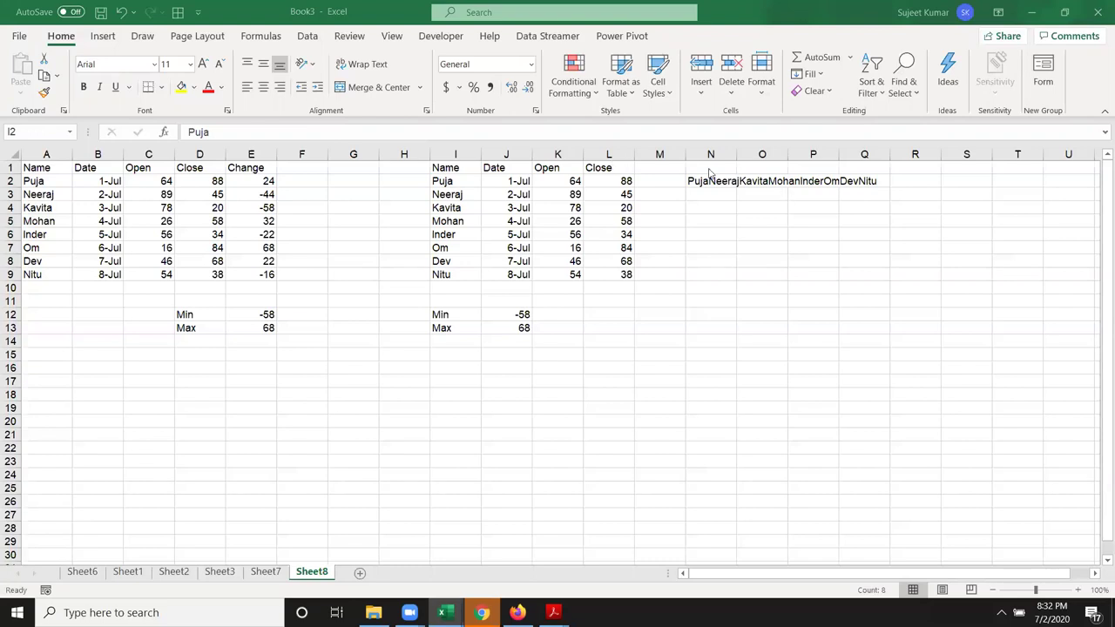
pyautogui.click(405, 181)
pyautogui.write('=len')
pyautogui.press('Tab')
pyautogui.press('Right')
pyautogui.hotkey('ctrl', 'shift', 'Down')
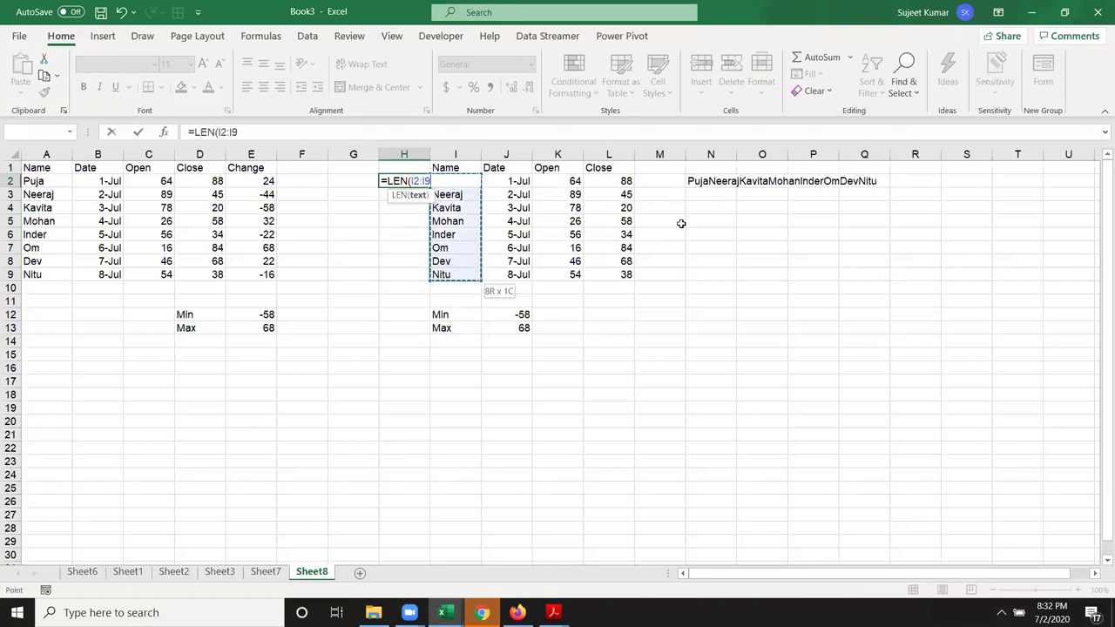
pyautogui.hotkey('ctrl', 'shift', 'Up')
pyautogui.press('Return')
pyautogui.press('Right')
pyautogui.hotkey('ctrl', 'Down')
pyautogui.press('Left')
pyautogui.hotkey('ctrl', 'shift', 'Up')
pyautogui.hotkey('ctrl', 'd')
pyautogui.press('Down')
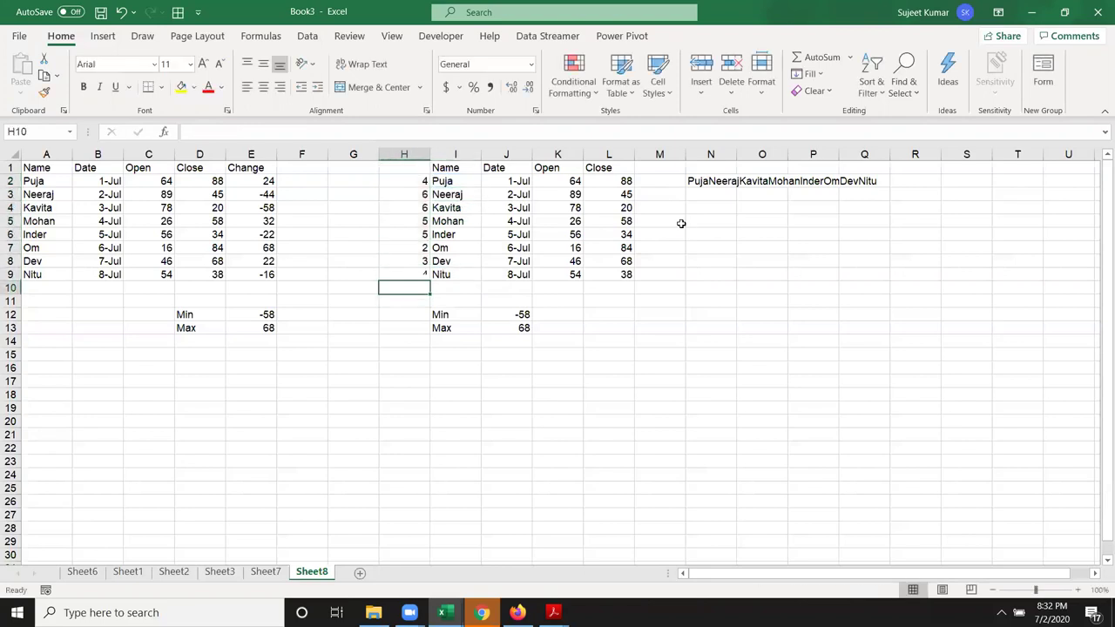
pyautogui.write('=su')
pyautogui.press('Tab')
pyautogui.press('Up')
pyautogui.hotkey('ctrl', 'shift', 'Up')
pyautogui.press('Return')
pyautogui.press('Up')
pyautogui.hotkey('ctrl', 'shift', 'Up')
pyautogui.press('Delete')
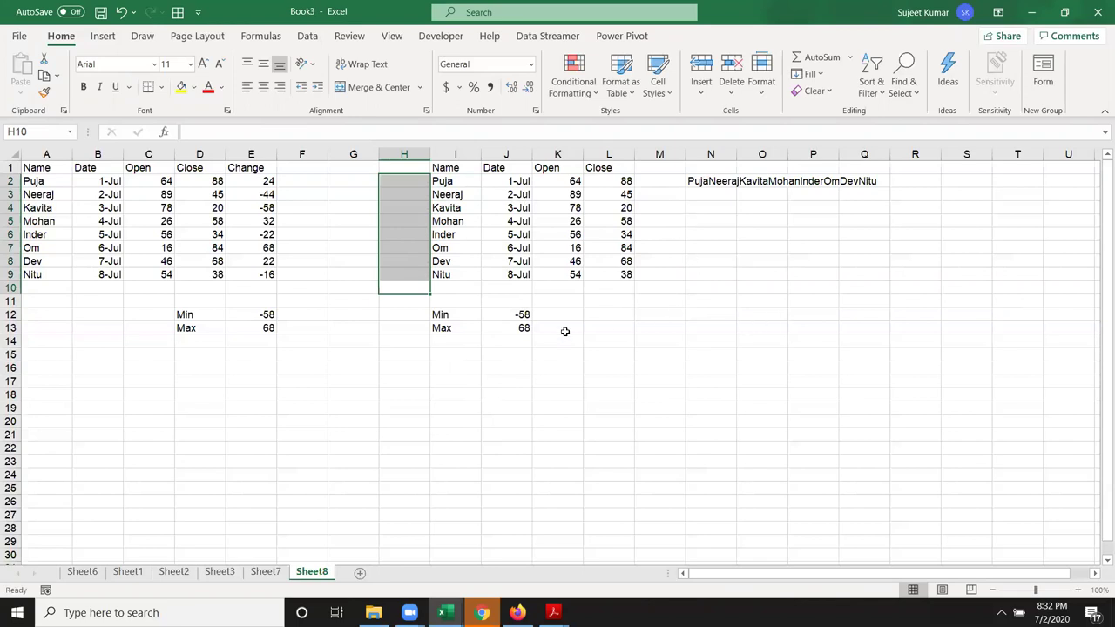
# Try a mistyped =DUM formula in J14, which returns #NAME?
pyautogui.click(519, 344)
pyautogui.write('=dum')
pyautogui.press('Tab')
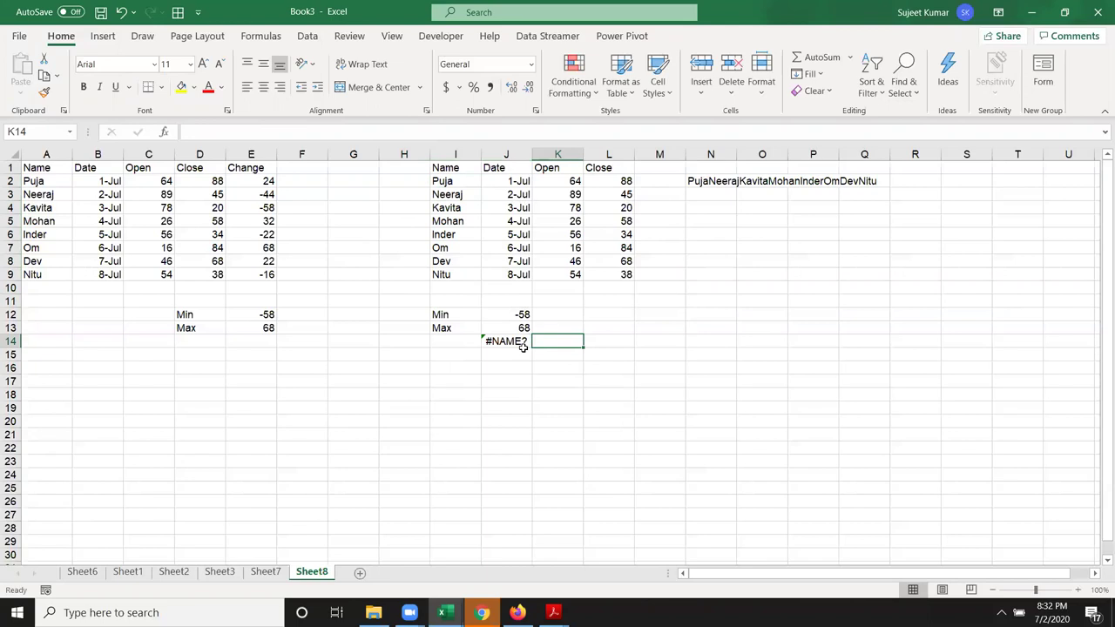
pyautogui.click(523, 346)
# Enter =SUM(LEN(I2:I9)) in J14, accepting the parenthesis correction, to get 35.
pyautogui.write('=sum')
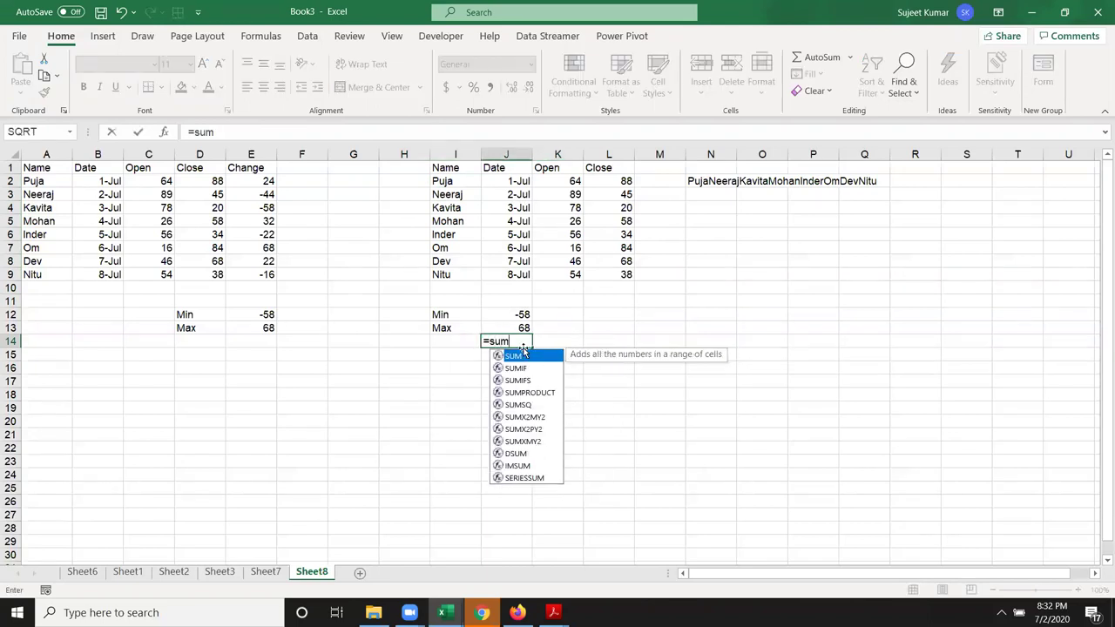
pyautogui.press('Tab')
pyautogui.write('len')
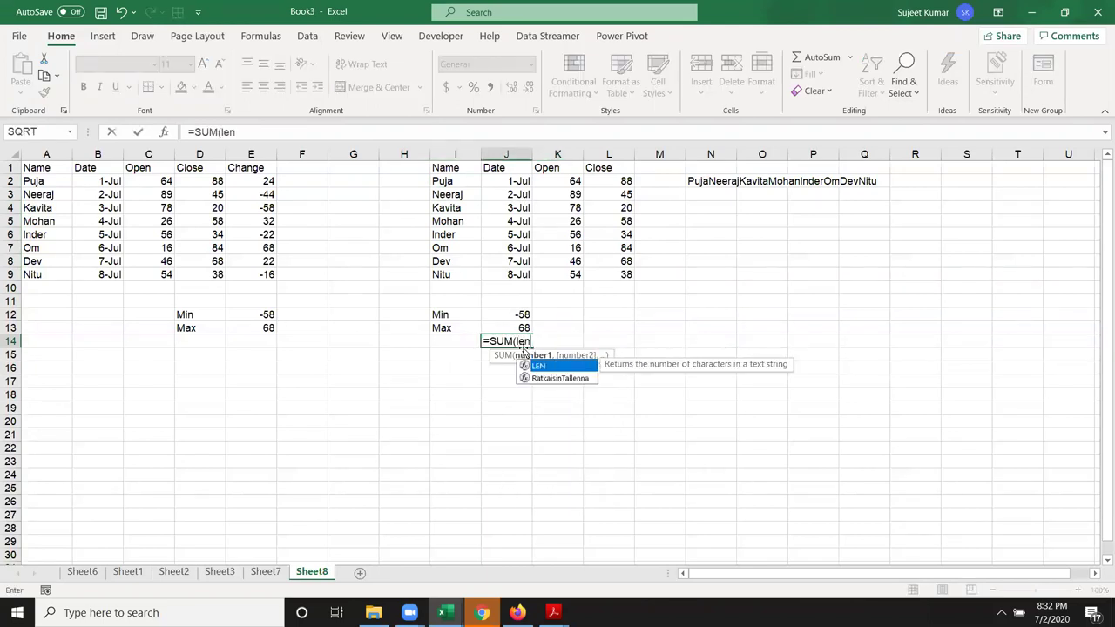
pyautogui.press('Tab')
pyautogui.moveTo(442, 181); pyautogui.dragTo(441, 275)
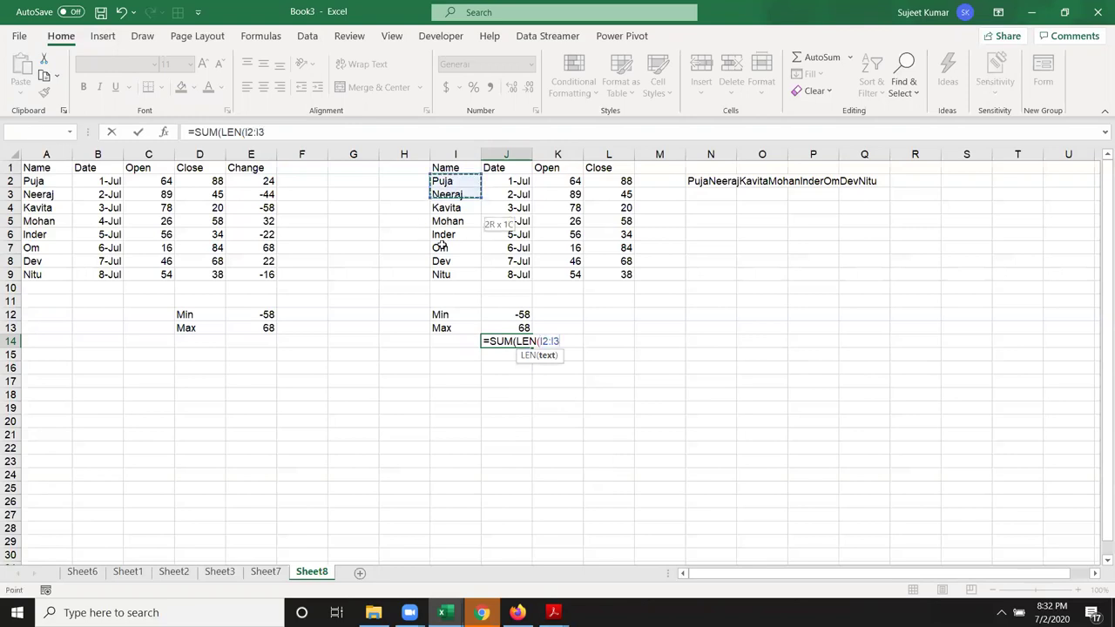
pyautogui.write(')')
pyautogui.press('Return')
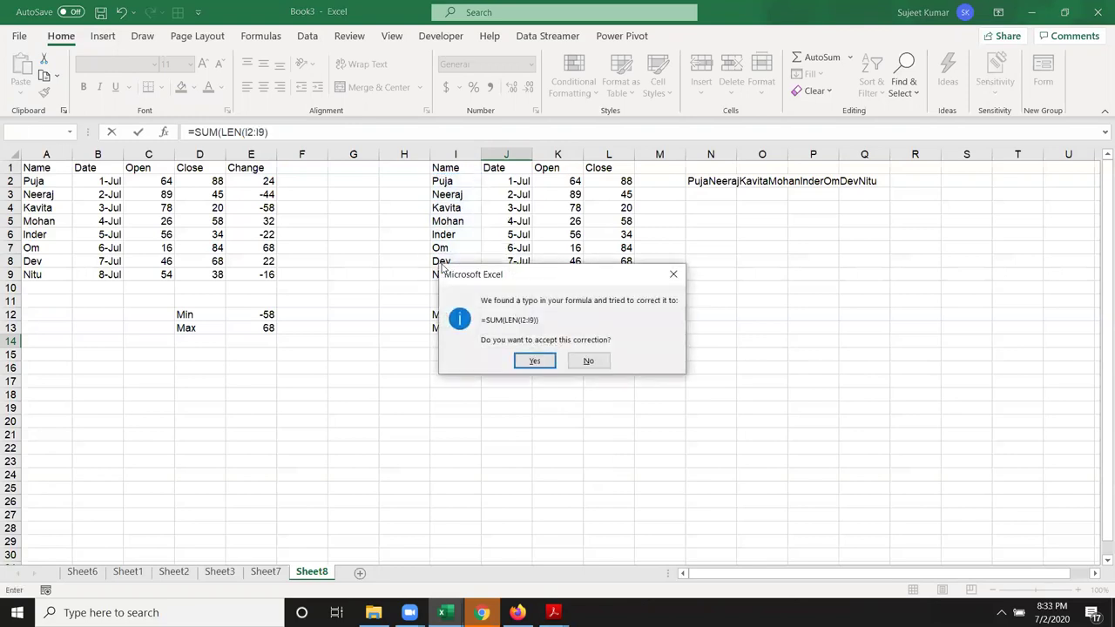
pyautogui.press('Return')
pyautogui.press('Up')
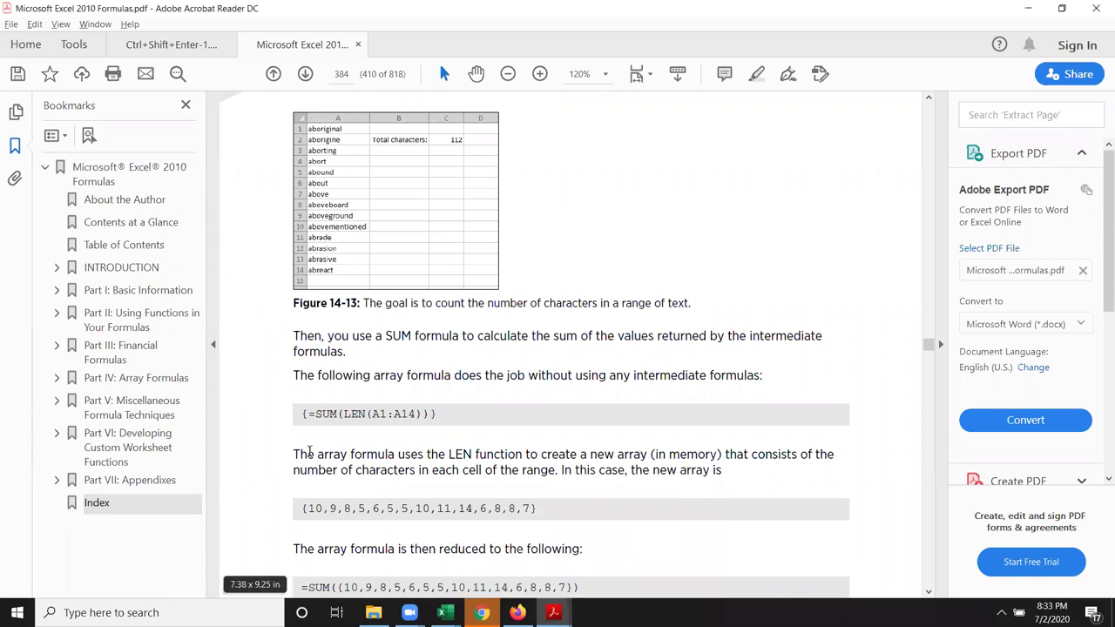
# Scroll past the SUM(LEN(A1:A14)) example to 'Summing the three smallest values in a range'.
pyautogui.scroll(-2, 312, 449)
pyautogui.scroll(-1, 312, 448)
pyautogui.scroll(-2, 312, 449)
pyautogui.scroll(-2, 312, 448)
pyautogui.scroll(-1, 312, 450)
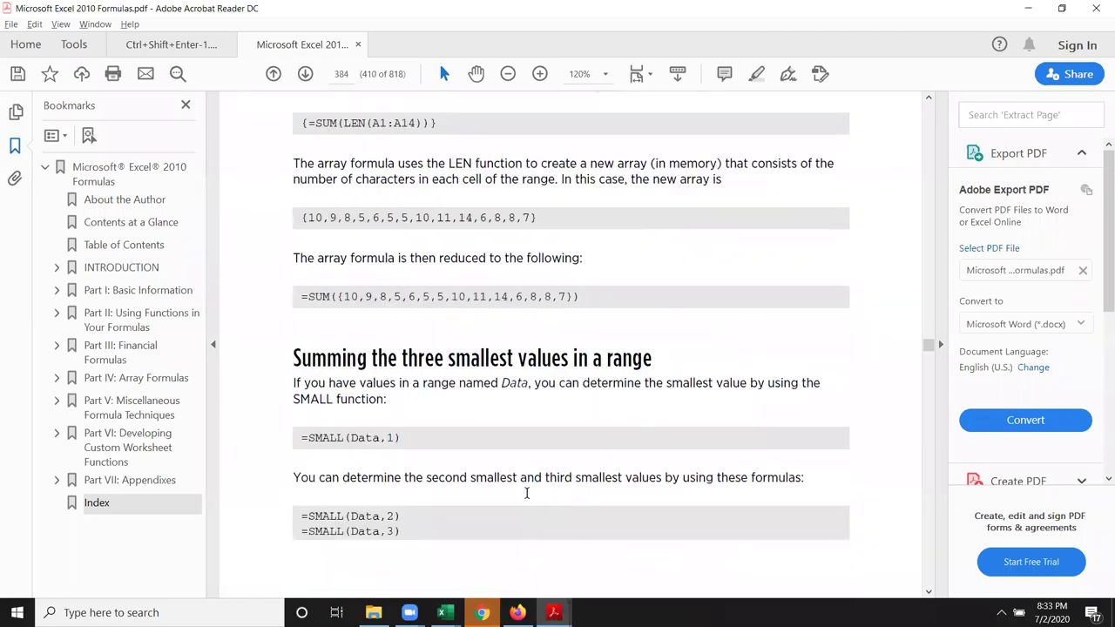
pyautogui.moveTo(553, 613)
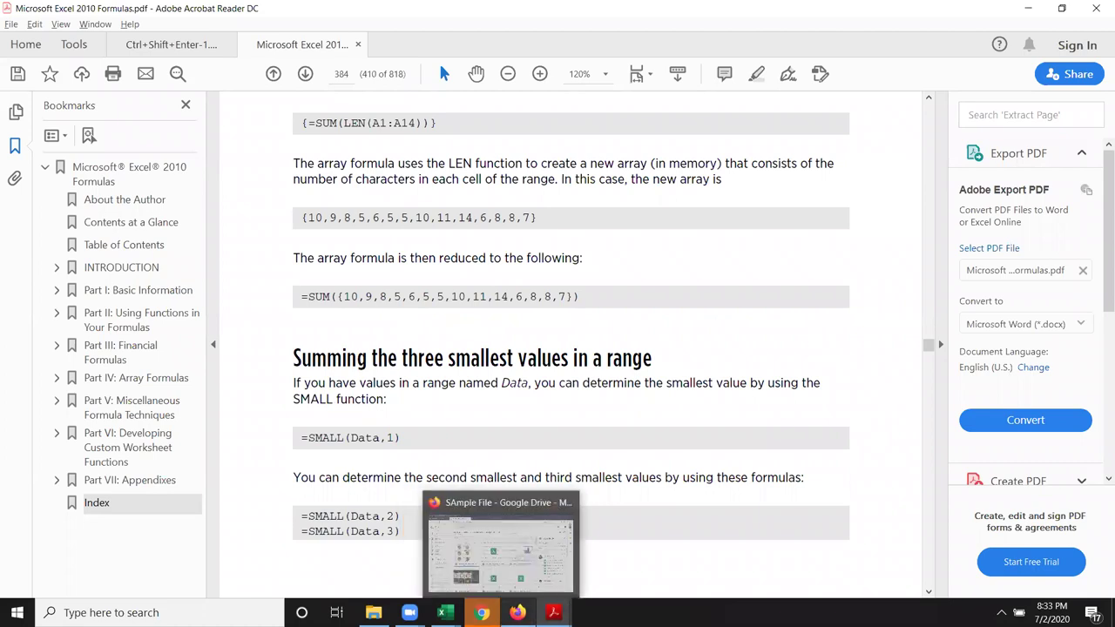
# Switch to Ctrl+Shift+Enter-1.pdf and scroll from page 12 to page 20's SUMPRODUCT section.
pyautogui.click(486, 571)
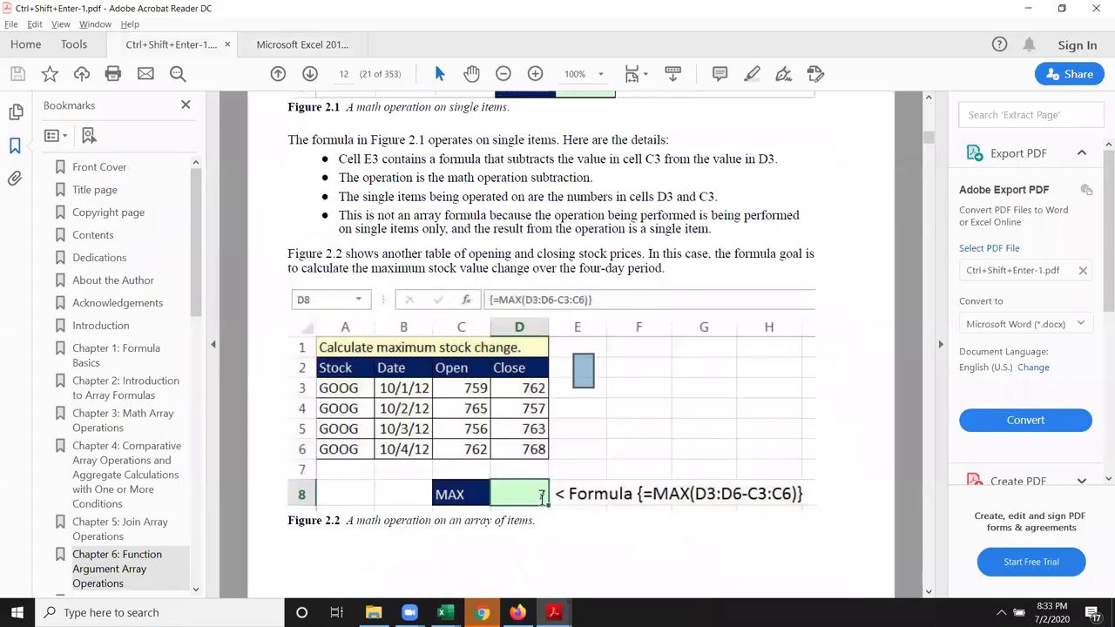
pyautogui.scroll(-5, 475, 486)
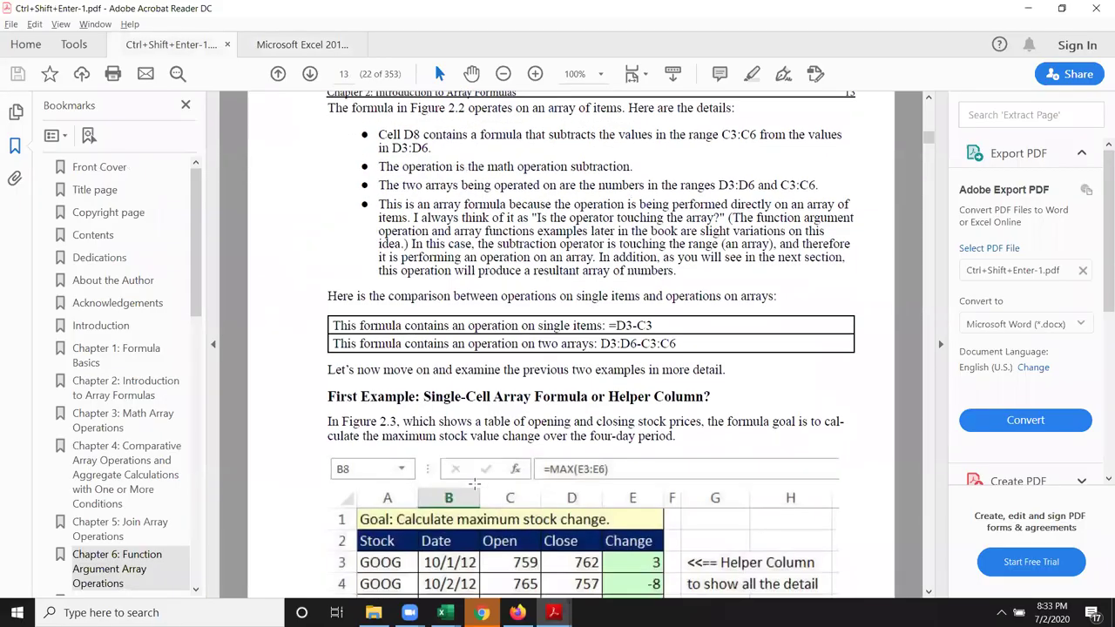
pyautogui.scroll(-2, 476, 486)
pyautogui.scroll(-2, 476, 486)
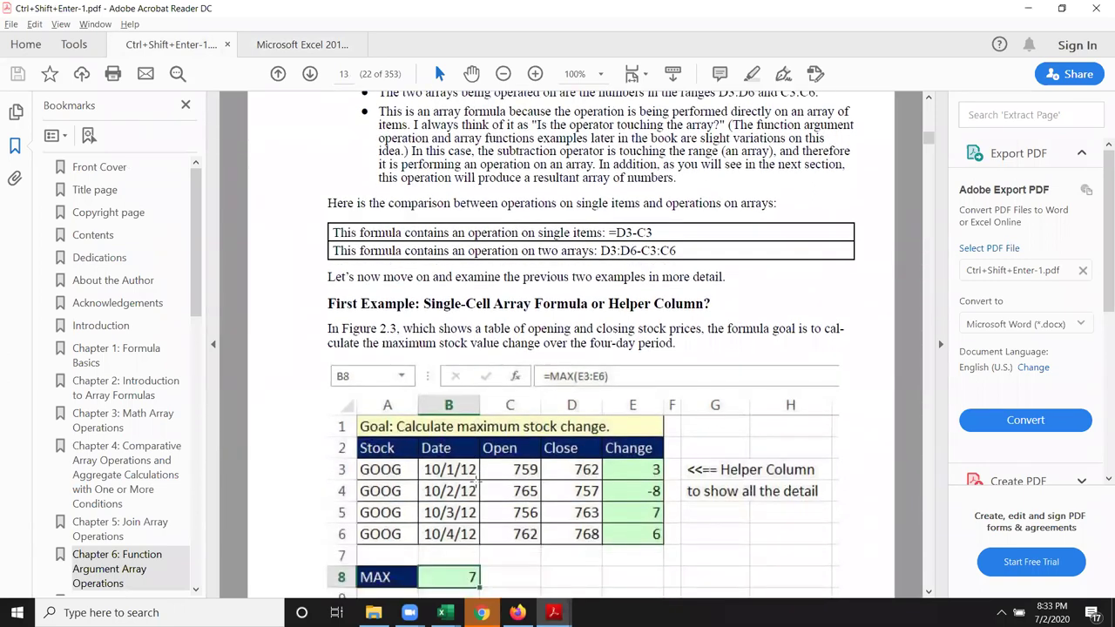
pyautogui.scroll(-2, 477, 485)
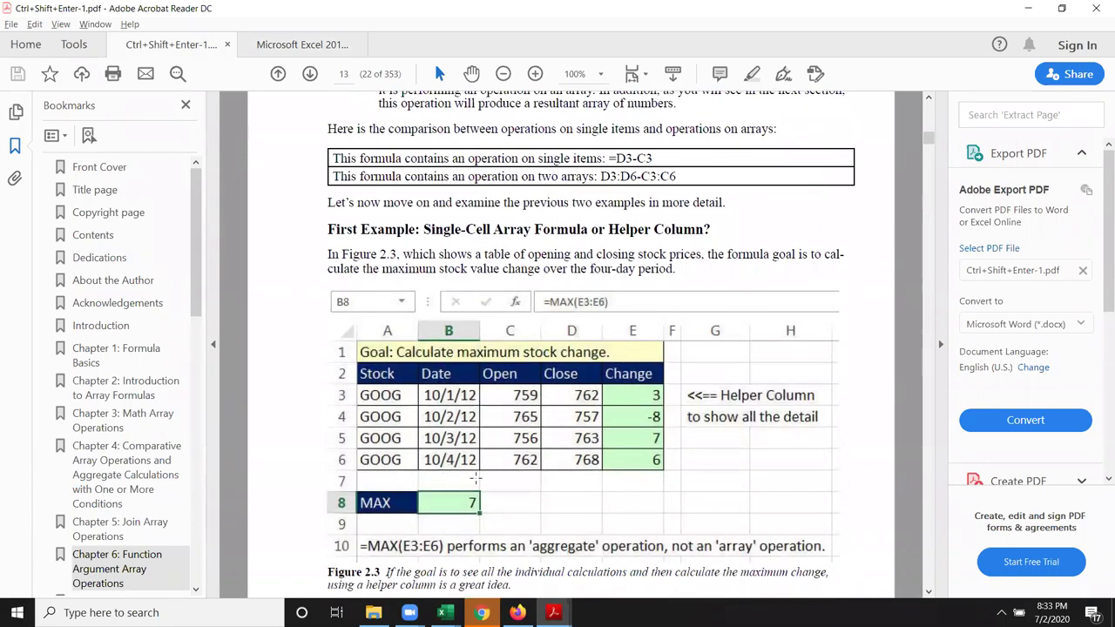
pyautogui.scroll(-2, 476, 481)
pyautogui.scroll(-5, 476, 478)
pyautogui.scroll(-3, 476, 478)
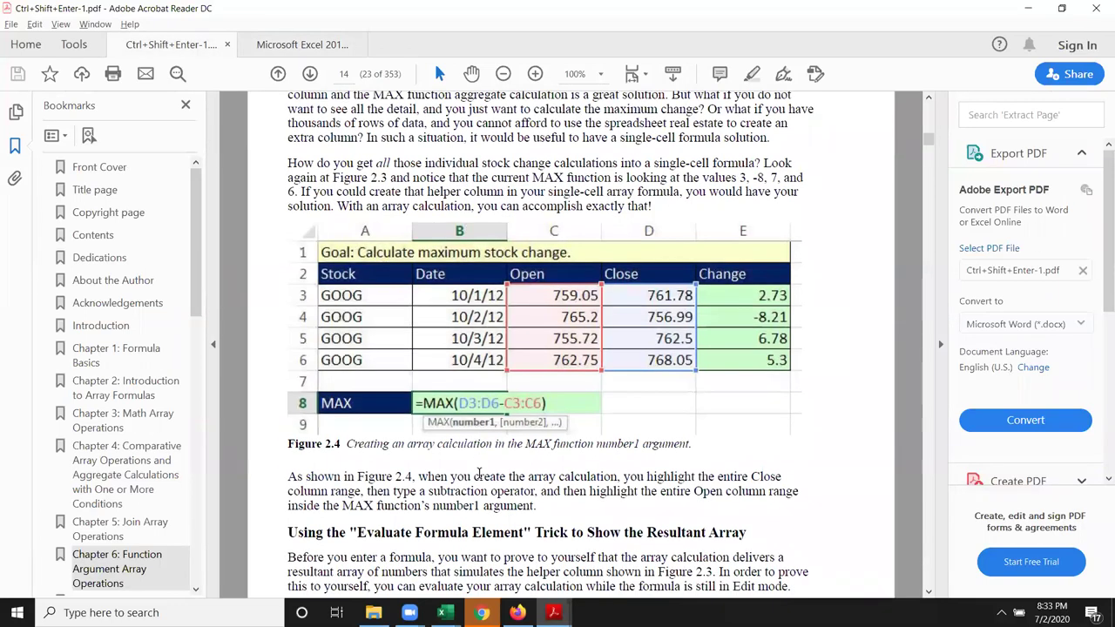
pyautogui.scroll(-2, 478, 473)
pyautogui.scroll(-3, 475, 469)
pyautogui.scroll(-2, 473, 466)
pyautogui.scroll(-5, 473, 468)
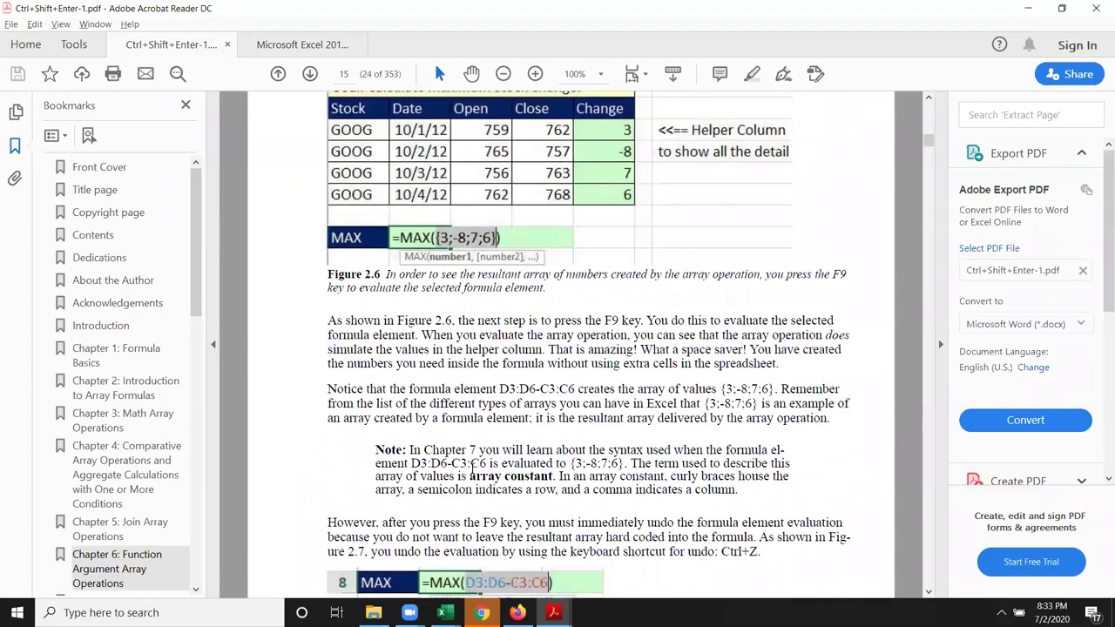
pyautogui.scroll(-1, 473, 467)
pyautogui.scroll(-1, 473, 467)
pyautogui.scroll(-2, 474, 463)
pyautogui.scroll(-1, 477, 459)
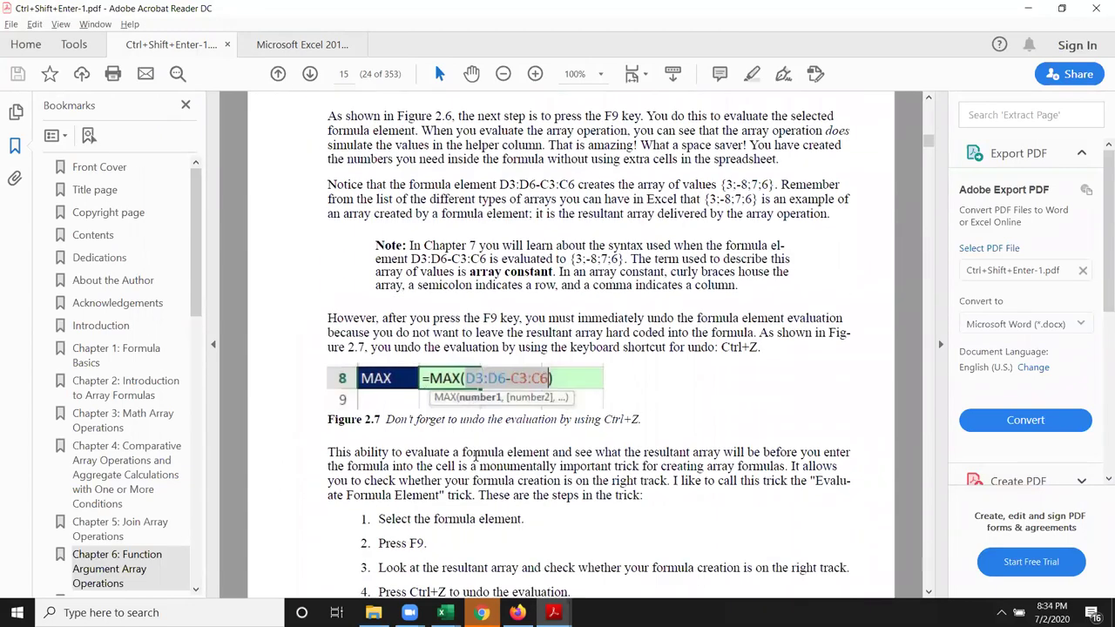
pyautogui.scroll(-2, 475, 459)
pyautogui.scroll(-5, 476, 458)
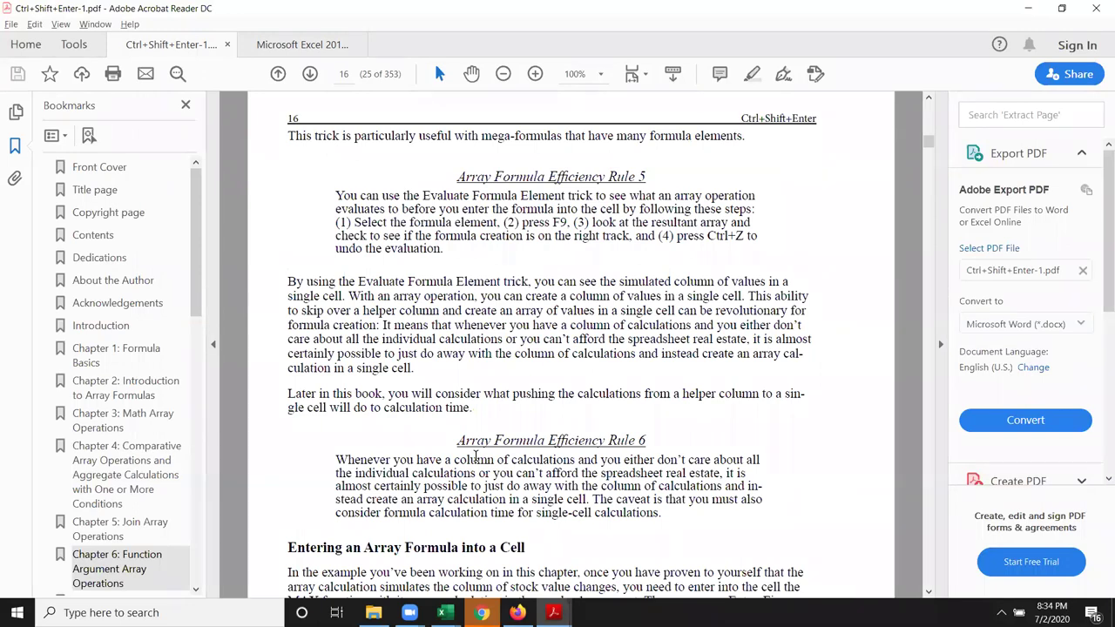
pyautogui.scroll(-1, 477, 460)
pyautogui.scroll(-3, 505, 483)
pyautogui.scroll(-1, 516, 494)
pyautogui.scroll(-2, 515, 493)
pyautogui.scroll(-2, 516, 493)
pyautogui.scroll(-5, 516, 493)
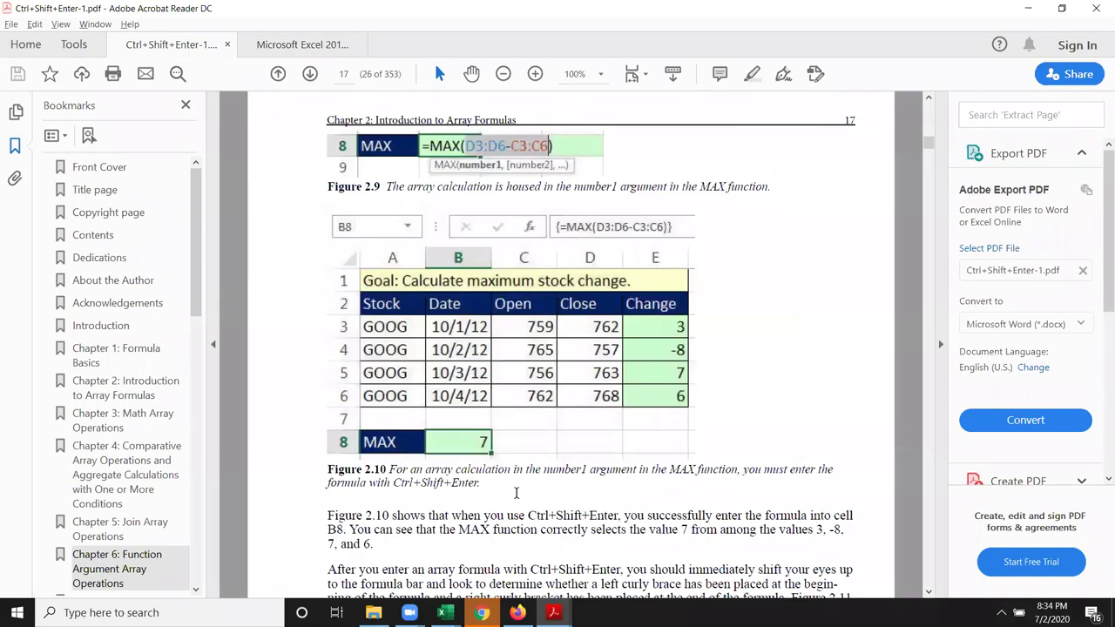
pyautogui.scroll(-10, 516, 493)
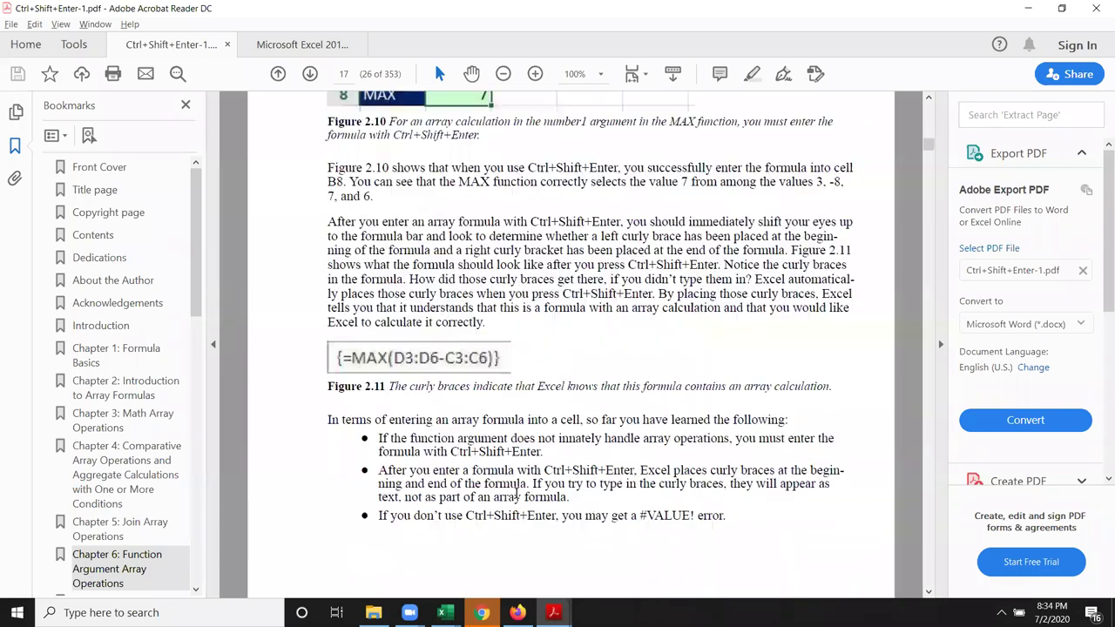
pyautogui.scroll(-15, 515, 493)
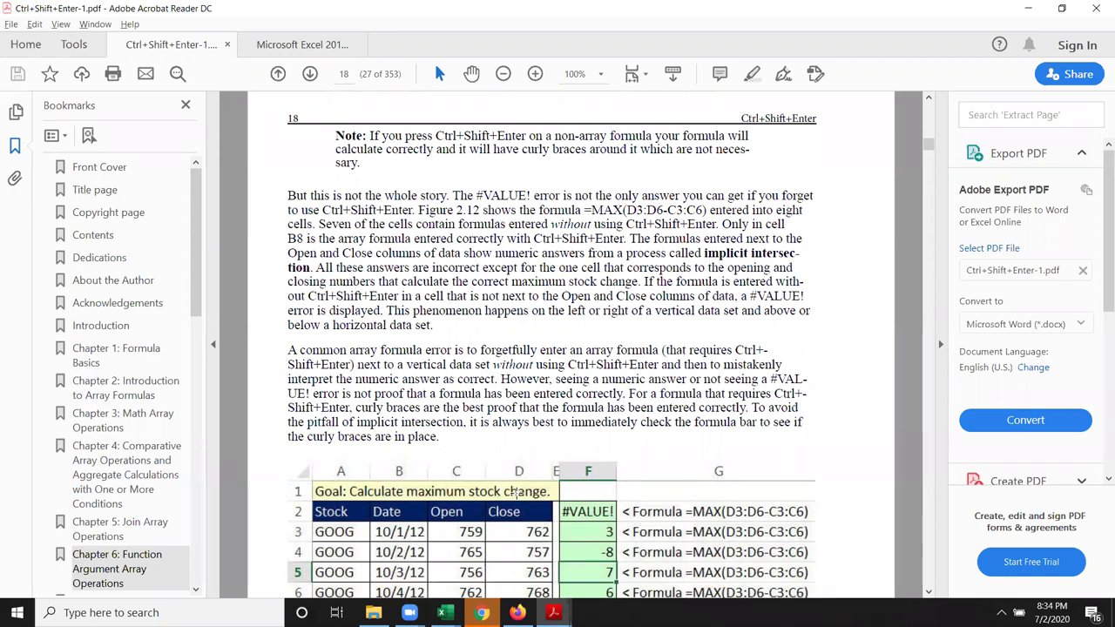
pyautogui.scroll(-10, 516, 493)
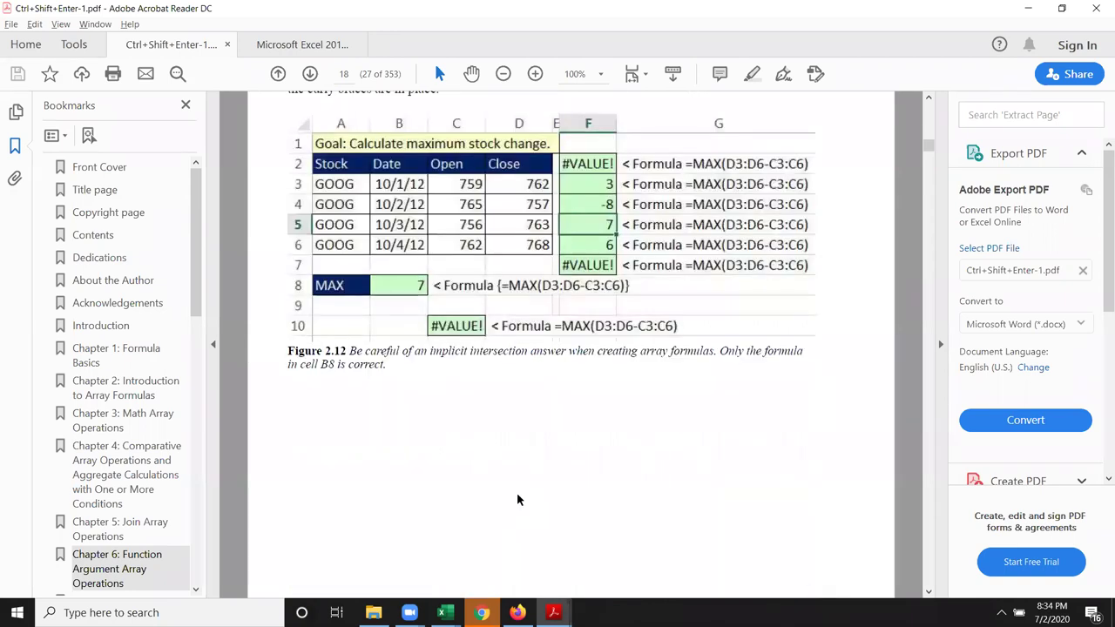
pyautogui.scroll(-10, 517, 496)
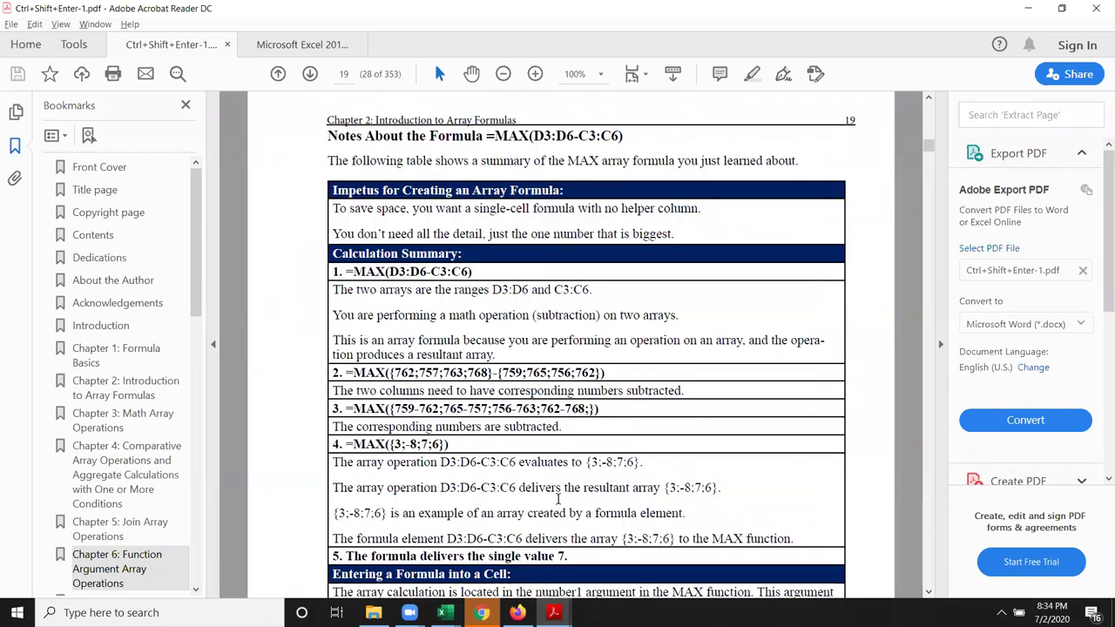
pyautogui.scroll(-1, 559, 498)
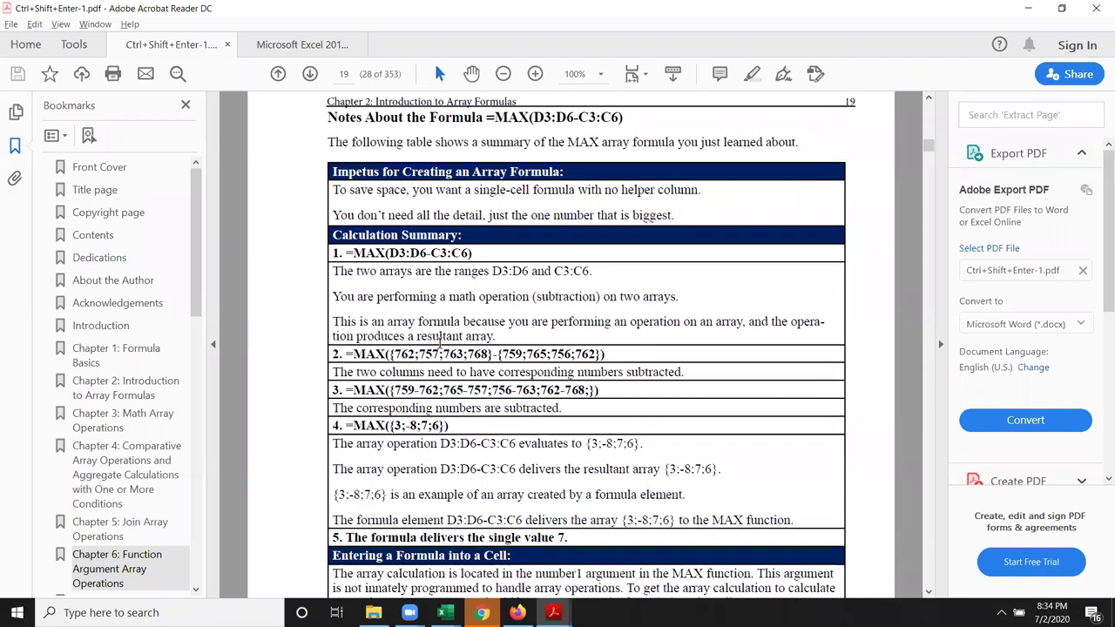
pyautogui.scroll(-3, 446, 375)
pyautogui.scroll(-2, 484, 426)
pyautogui.scroll(-2, 484, 426)
pyautogui.scroll(-5, 484, 426)
pyautogui.scroll(-2, 485, 425)
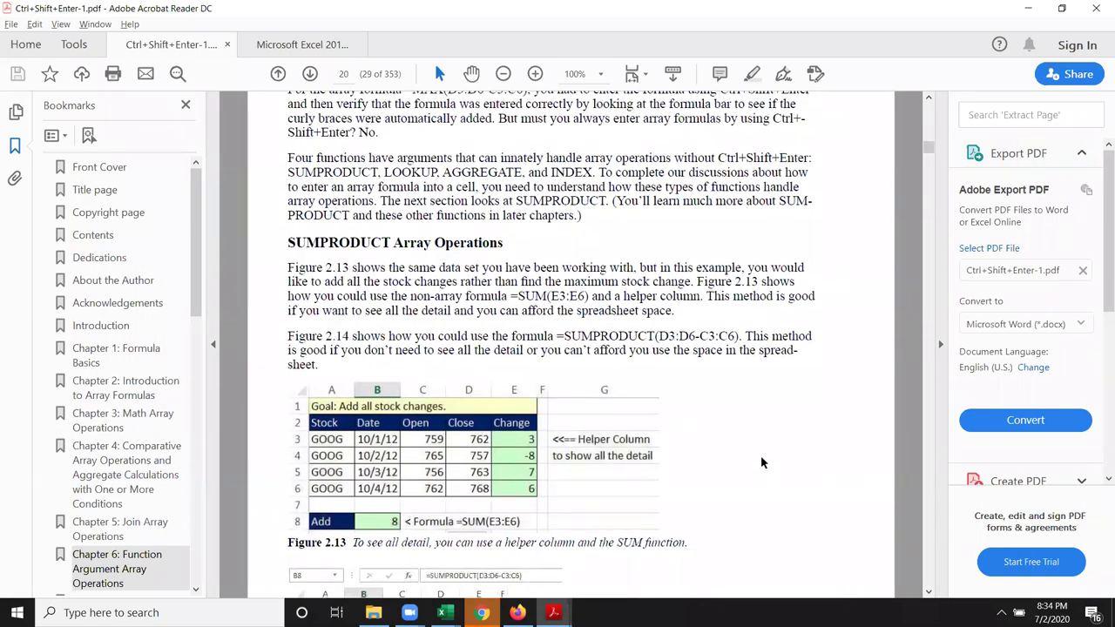
# Scroll to Figures 2.13–2.14 and highlight caption words such as 'individual' and 'add'.
pyautogui.scroll(-1, 761, 463)
pyautogui.scroll(-1, 761, 461)
pyautogui.scroll(-1, 760, 462)
pyautogui.scroll(-1, 761, 462)
pyautogui.scroll(-1, 760, 461)
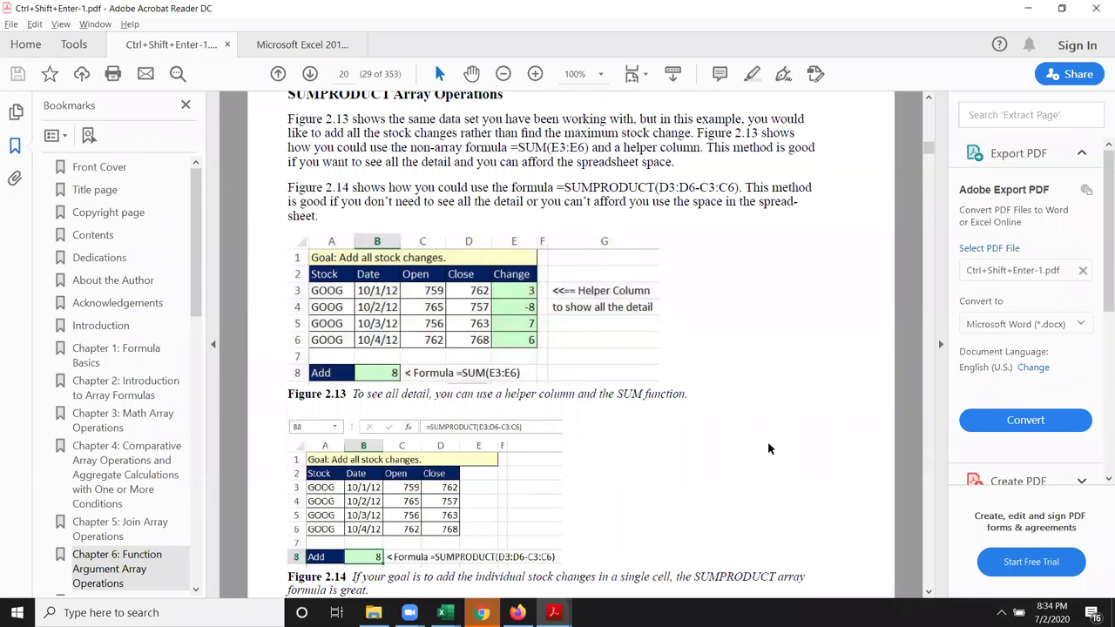
pyautogui.scroll(-1, 768, 448)
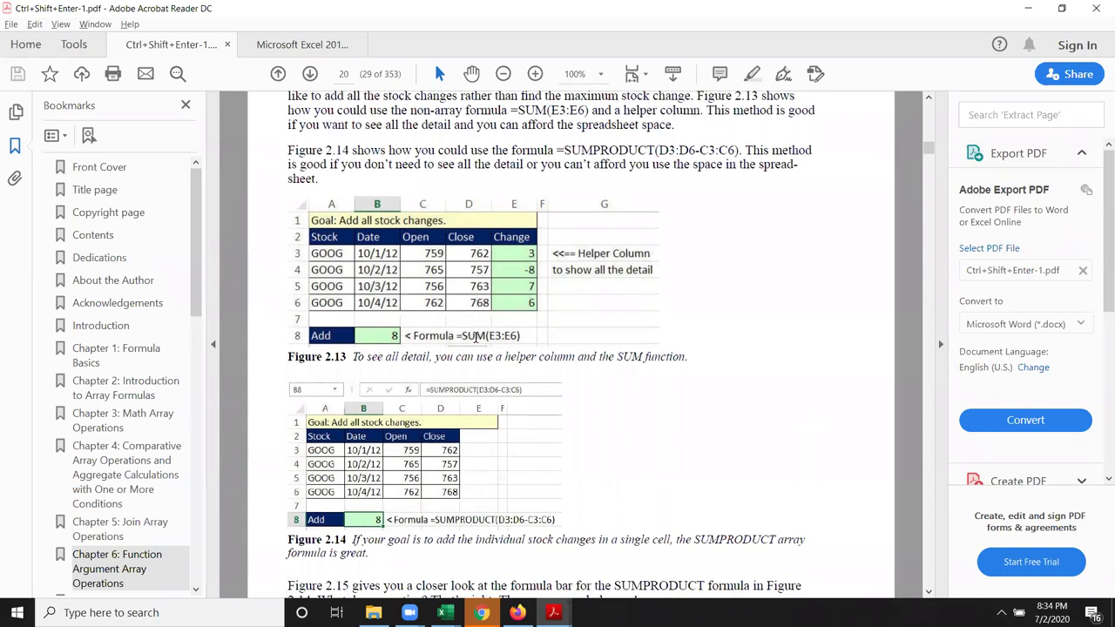
pyautogui.moveTo(455, 357); pyautogui.dragTo(528, 358)
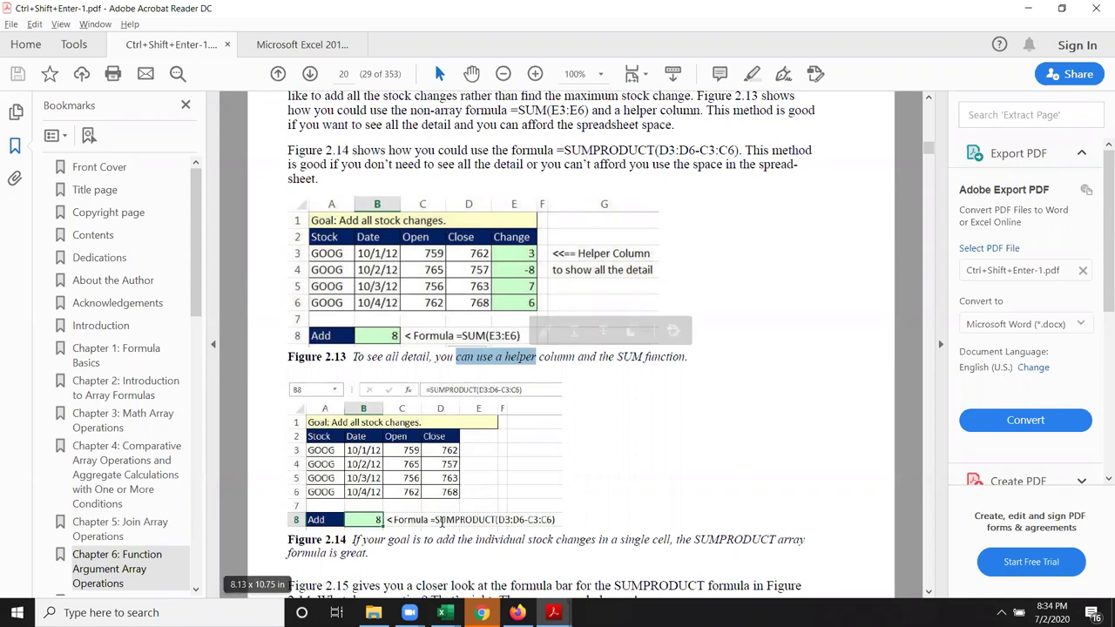
pyautogui.click(444, 520)
pyautogui.moveTo(444, 520); pyautogui.dragTo(527, 521)
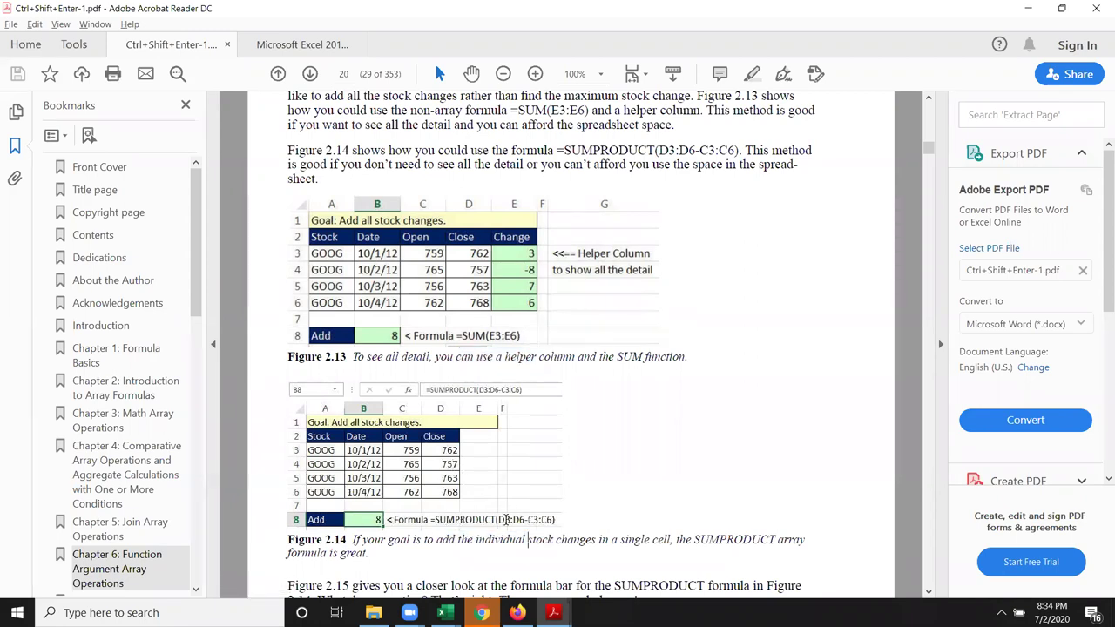
pyautogui.doubleClick(524, 521)
pyautogui.doubleClick(444, 539)
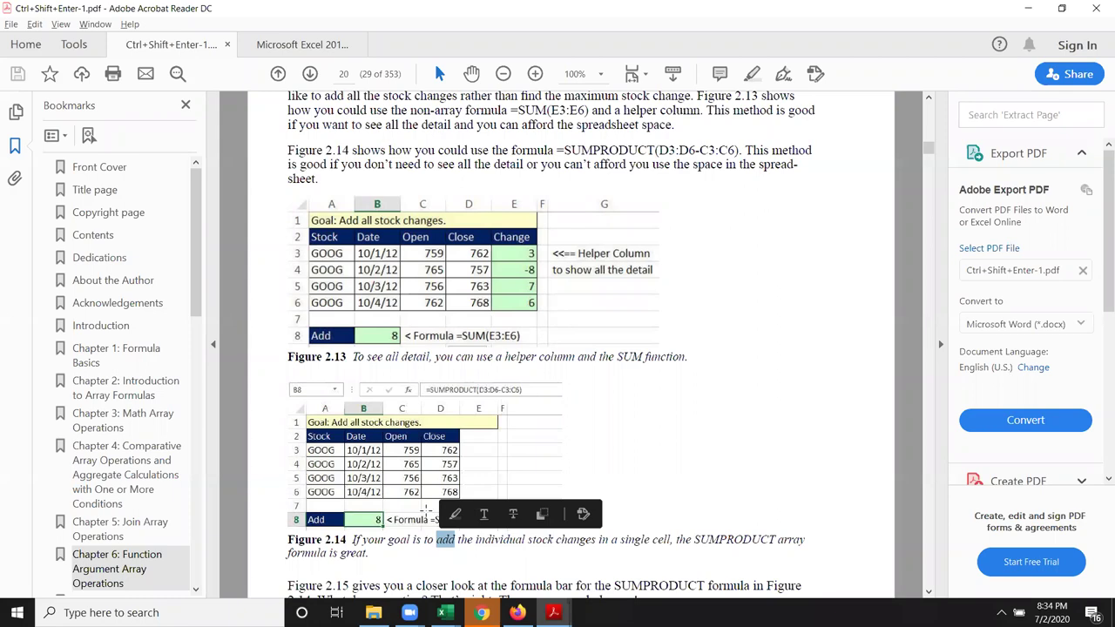
pyautogui.click(427, 514)
pyautogui.click(472, 528)
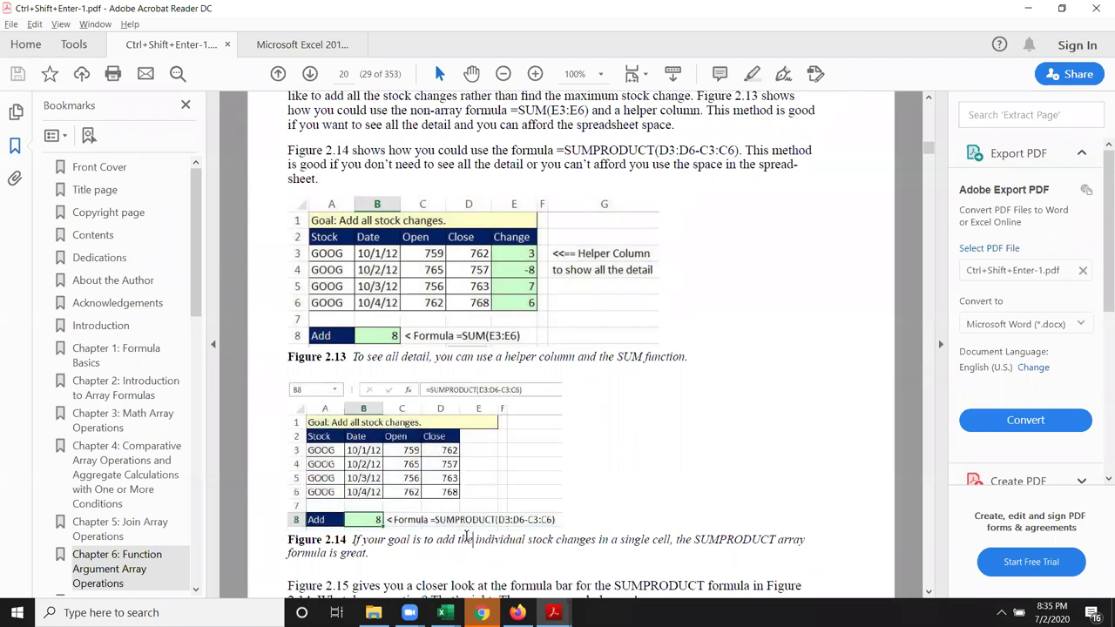
# Read on past Figure 2.14's =SUMPRODUCT(D3:D6-C3:C6) example, then return to Excel.
pyautogui.scroll(-1, 468, 538)
pyautogui.scroll(-1, 467, 540)
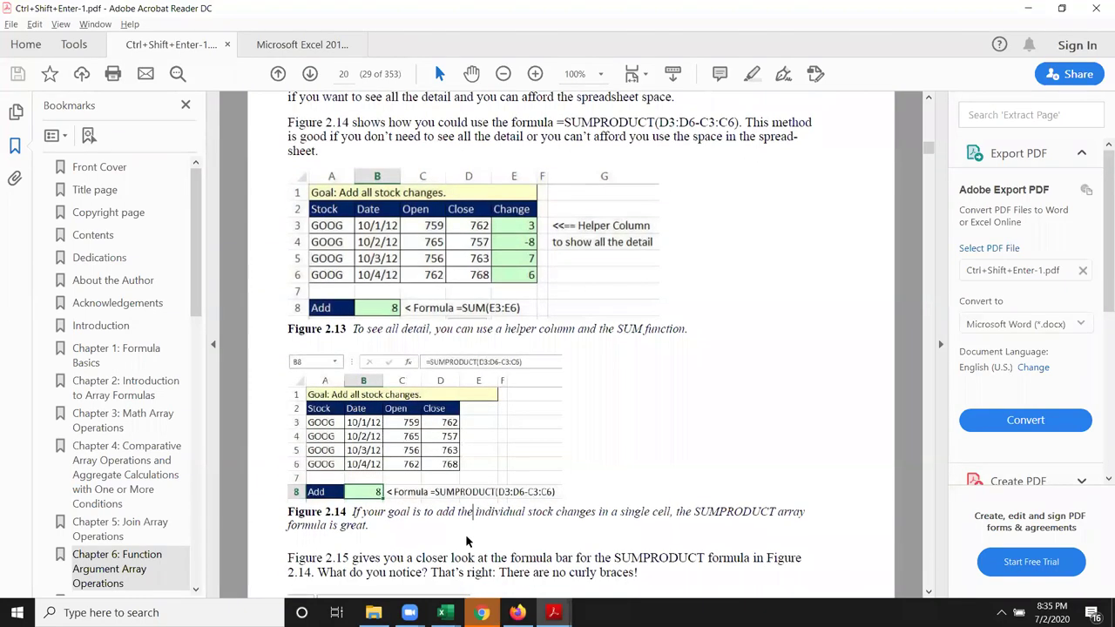
pyautogui.scroll(-1, 466, 537)
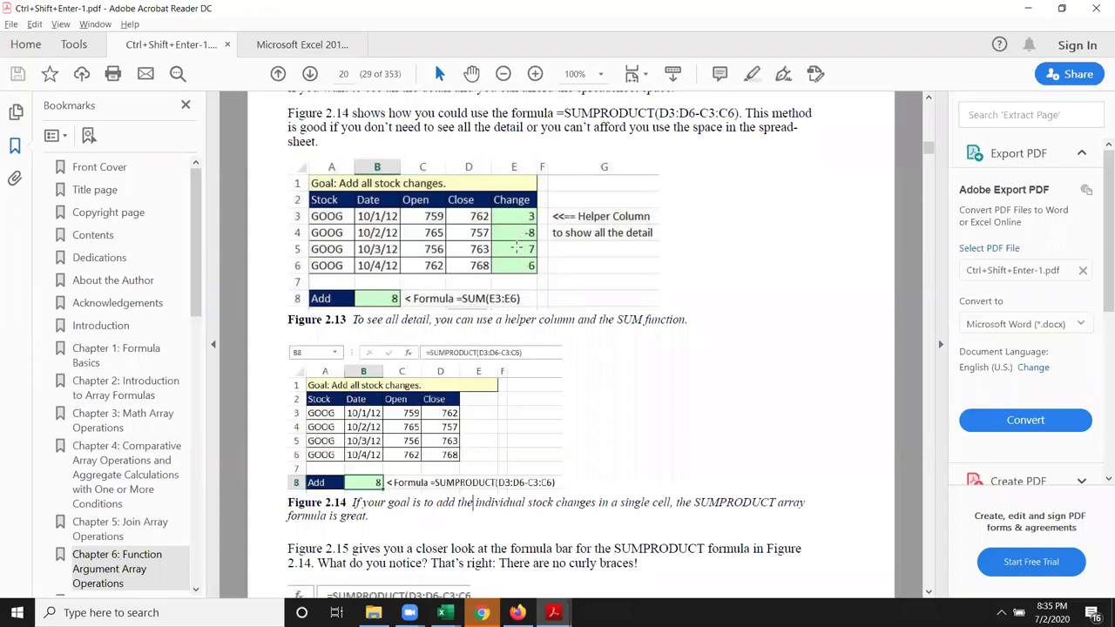
pyautogui.hotkey('alt', 'Tab')
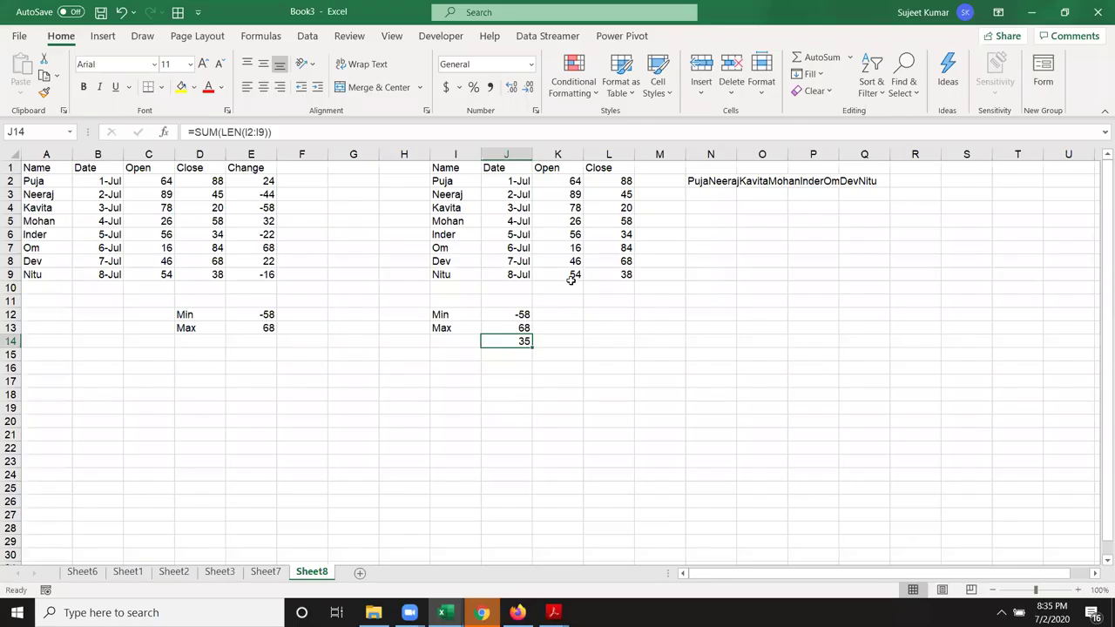
# Check the Change values in column E, then start a SUMPRODUCT formula in J15 on the Close range.
pyautogui.click(265, 180)
pyautogui.moveTo(253, 263); pyautogui.dragTo(260, 288)
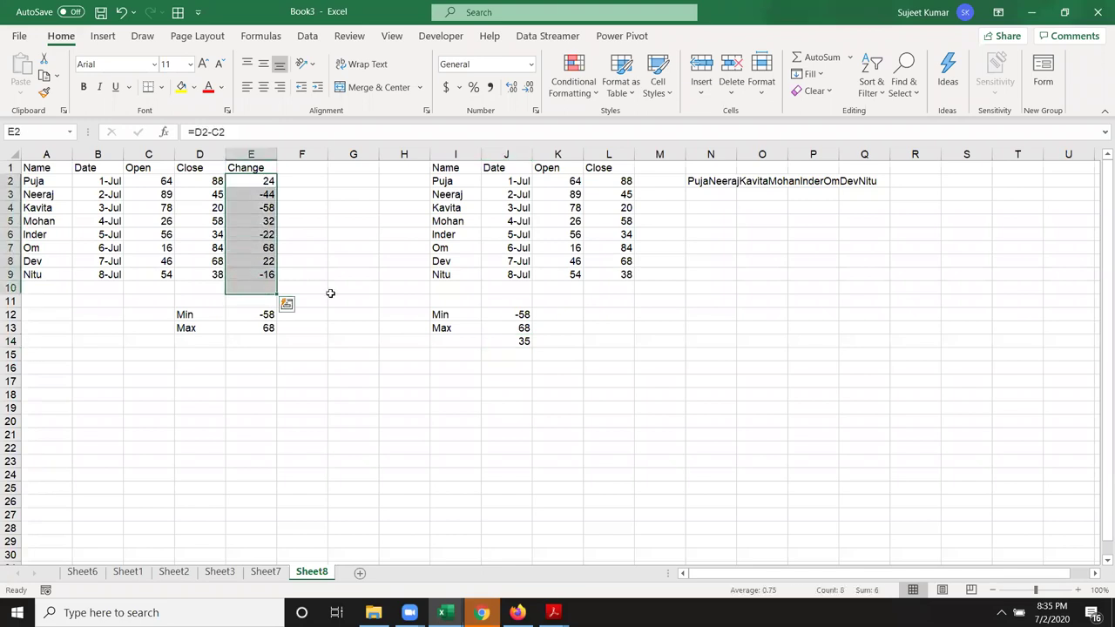
pyautogui.click(477, 355)
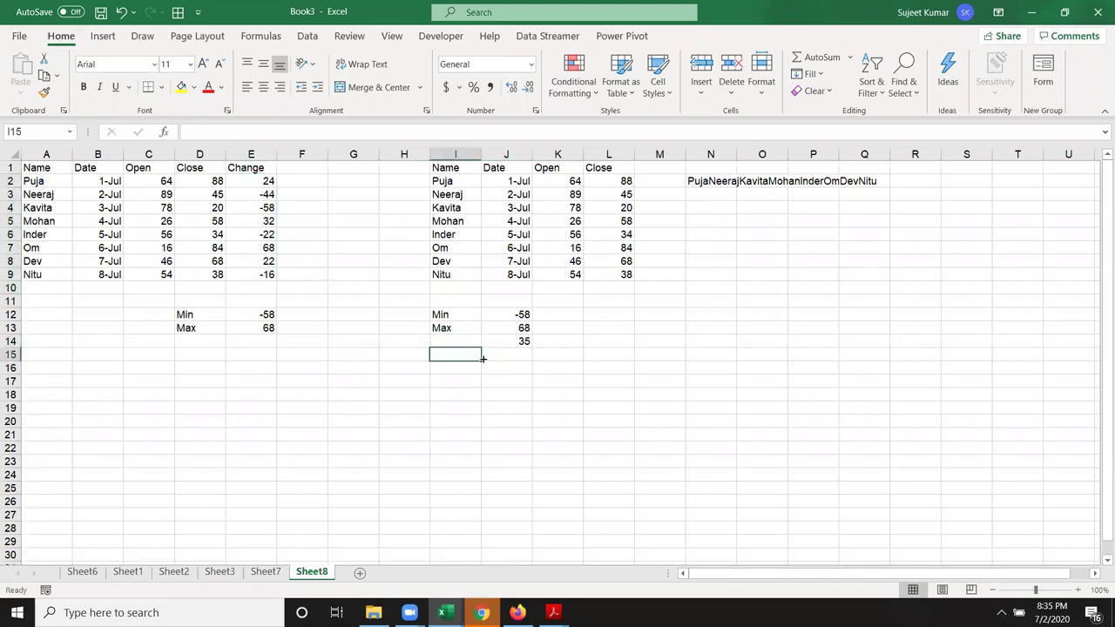
pyautogui.click(484, 355)
pyautogui.write('=sum')
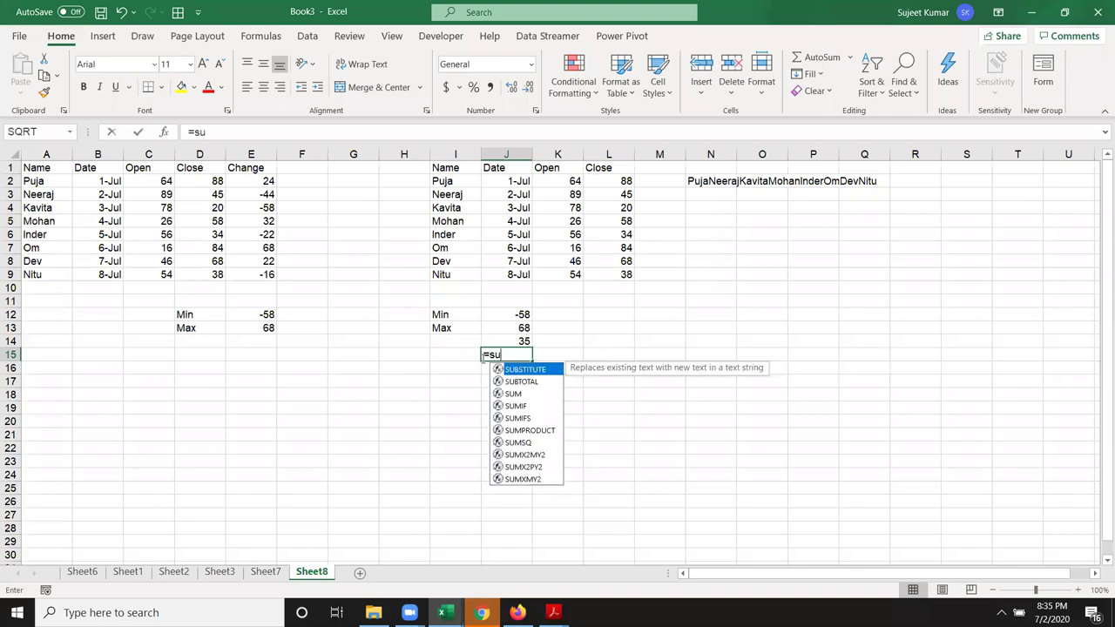
pyautogui.press('Down')
pyautogui.press('Down')
pyautogui.press('Down')
pyautogui.press('Tab')
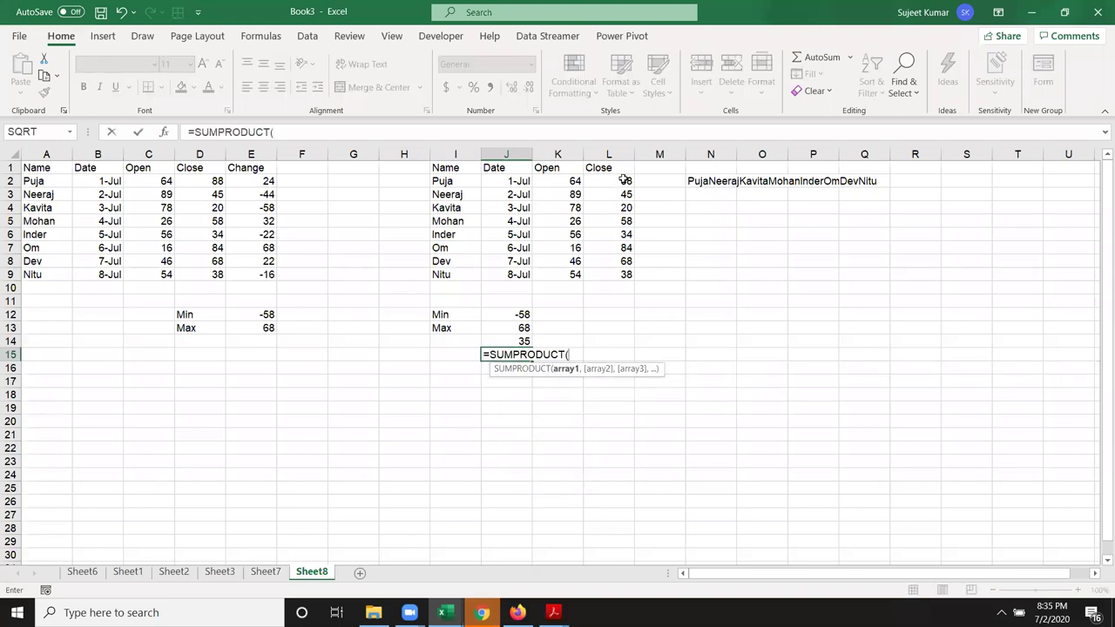
pyautogui.moveTo(622, 182); pyautogui.dragTo(624, 271)
pyautogui.moveTo(621, 187); pyautogui.dragTo(625, 248)
pyautogui.write('-')
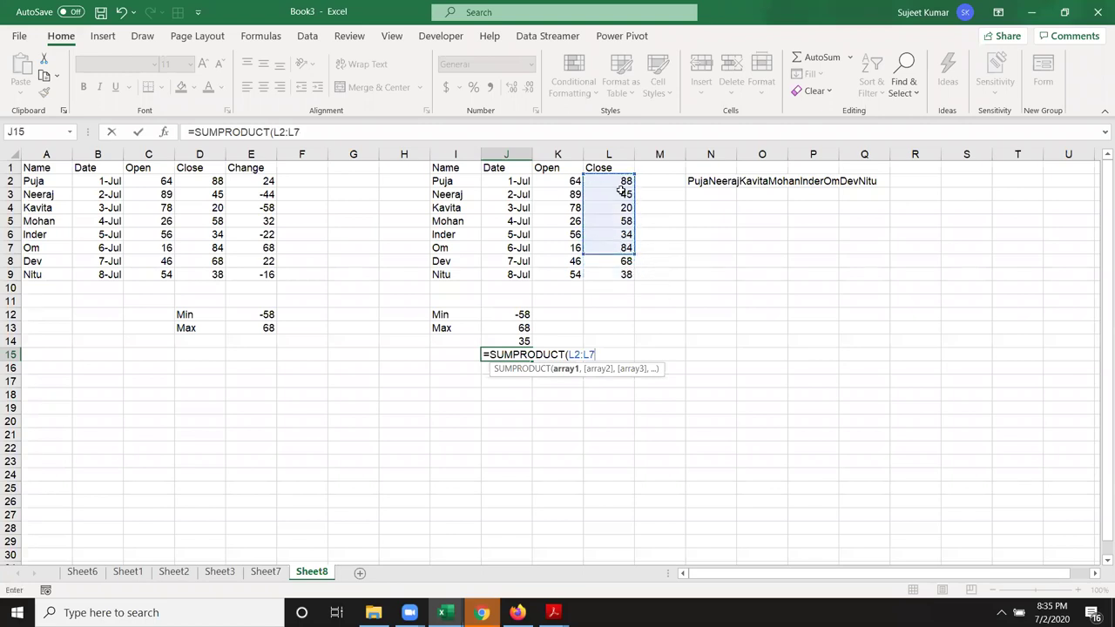
pyautogui.moveTo(622, 182); pyautogui.dragTo(624, 273)
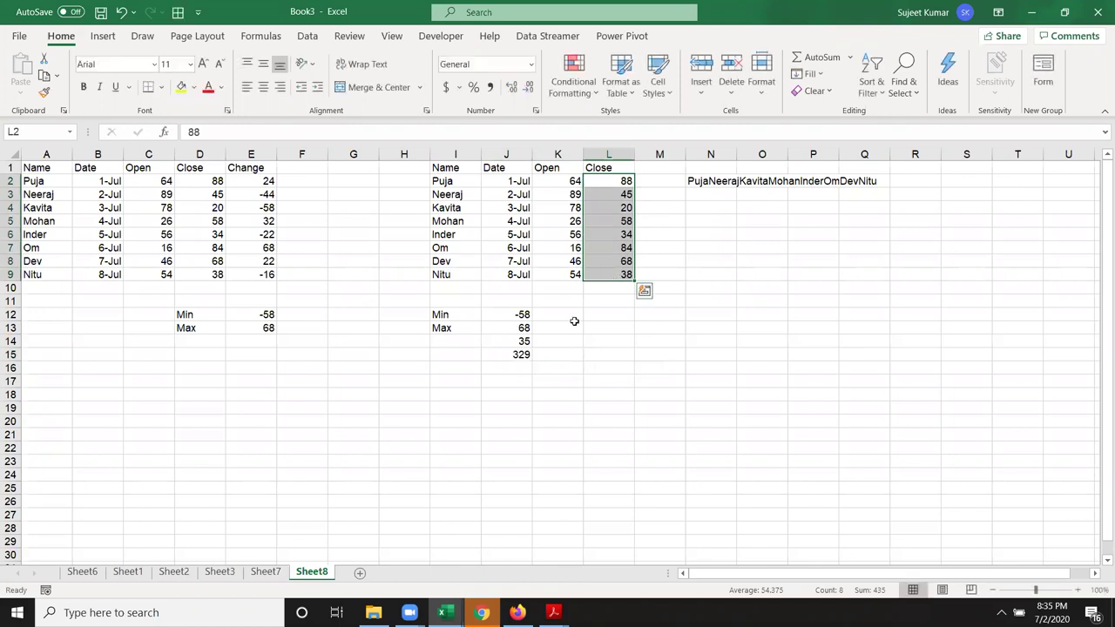
# Re-enter J15 as =SUMPRODUCT(L2:L9-K2:K9), giving a change total of 6.
pyautogui.click(526, 354)
pyautogui.doubleClick(519, 355)
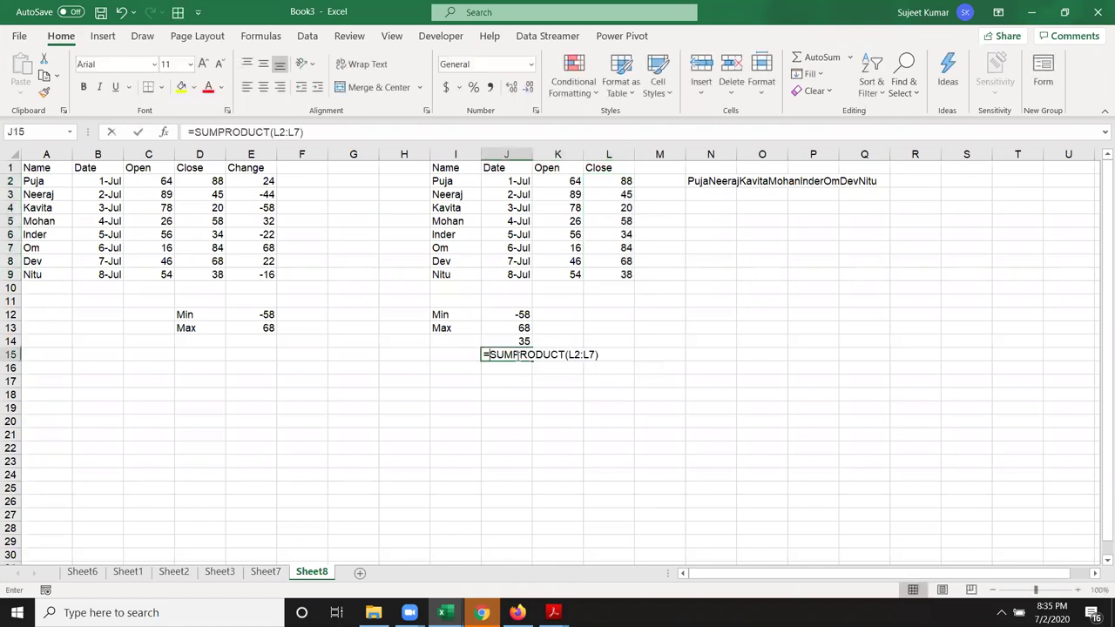
pyautogui.write('=sum')
pyautogui.press('Down')
pyautogui.press('Down')
pyautogui.press('Down')
pyautogui.press('Tab')
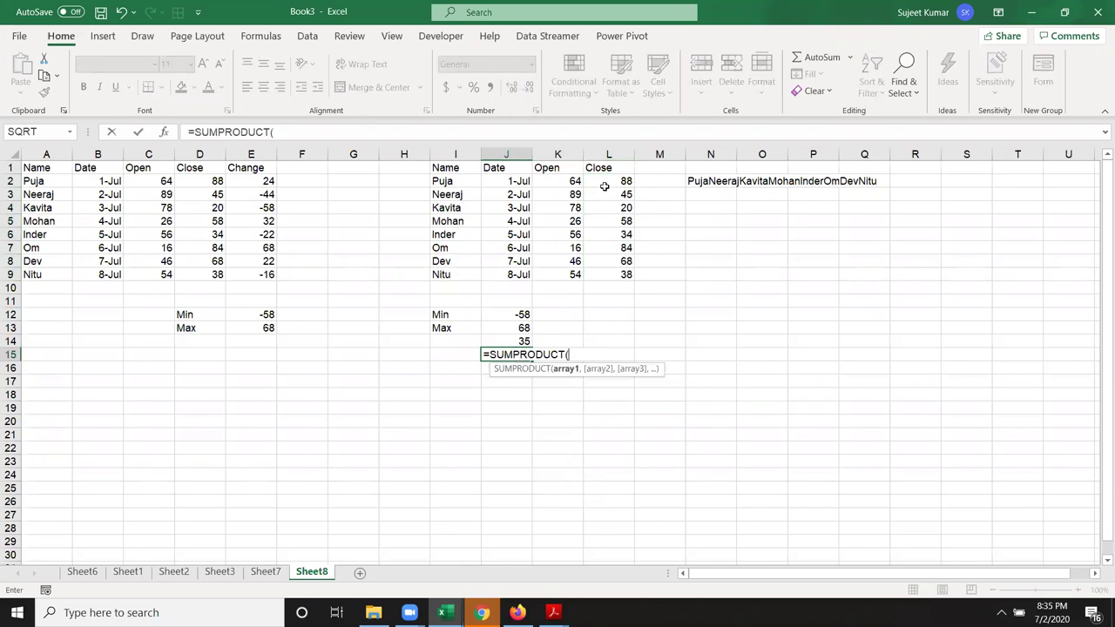
pyautogui.moveTo(604, 181); pyautogui.dragTo(614, 248)
pyautogui.write('-')
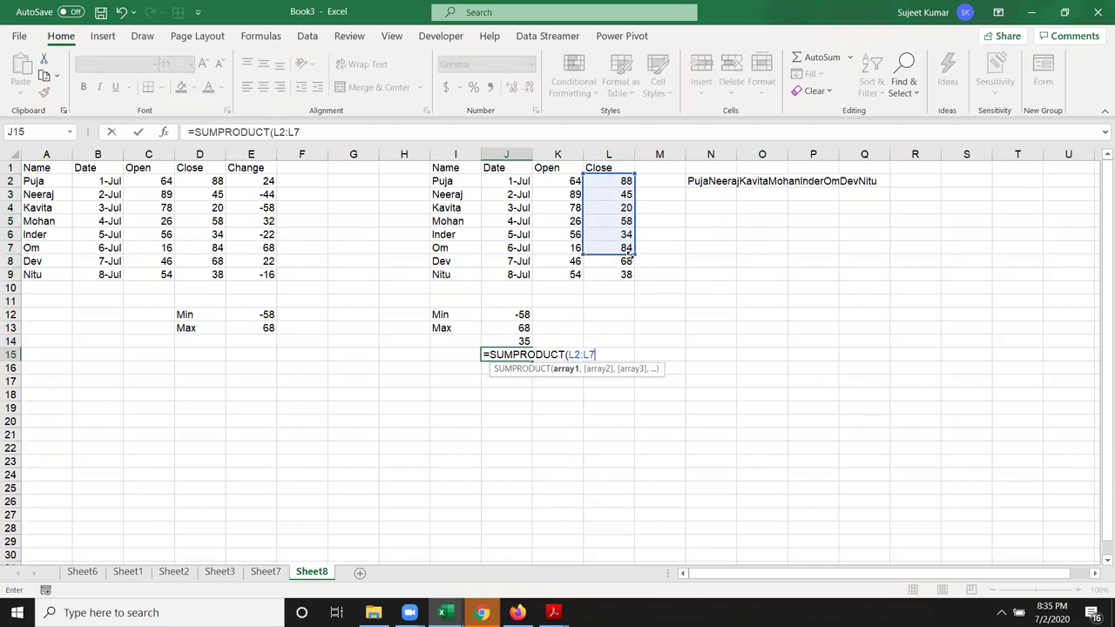
pyautogui.moveTo(636, 257); pyautogui.dragTo(634, 276)
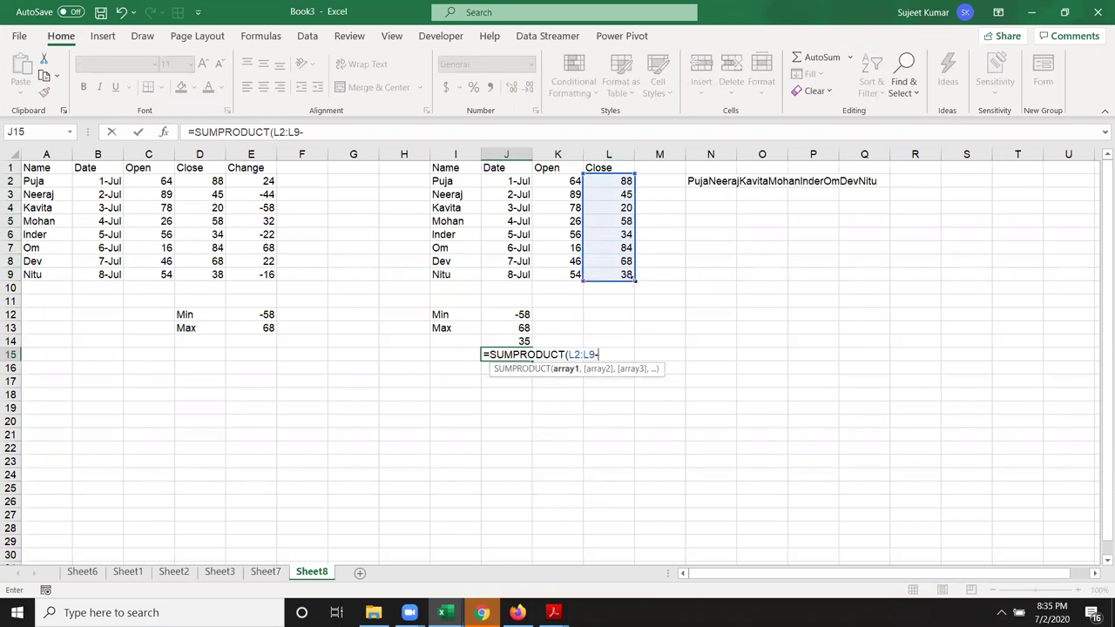
pyautogui.moveTo(564, 182); pyautogui.dragTo(547, 285)
pyautogui.write(')')
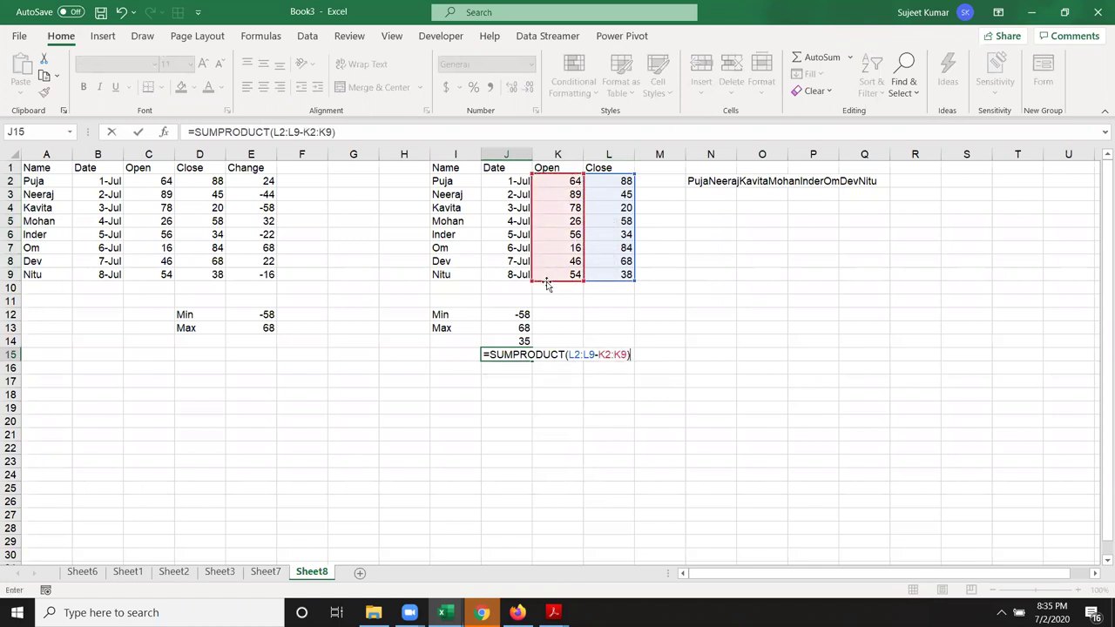
pyautogui.hotkey('ctrl', 'Return')
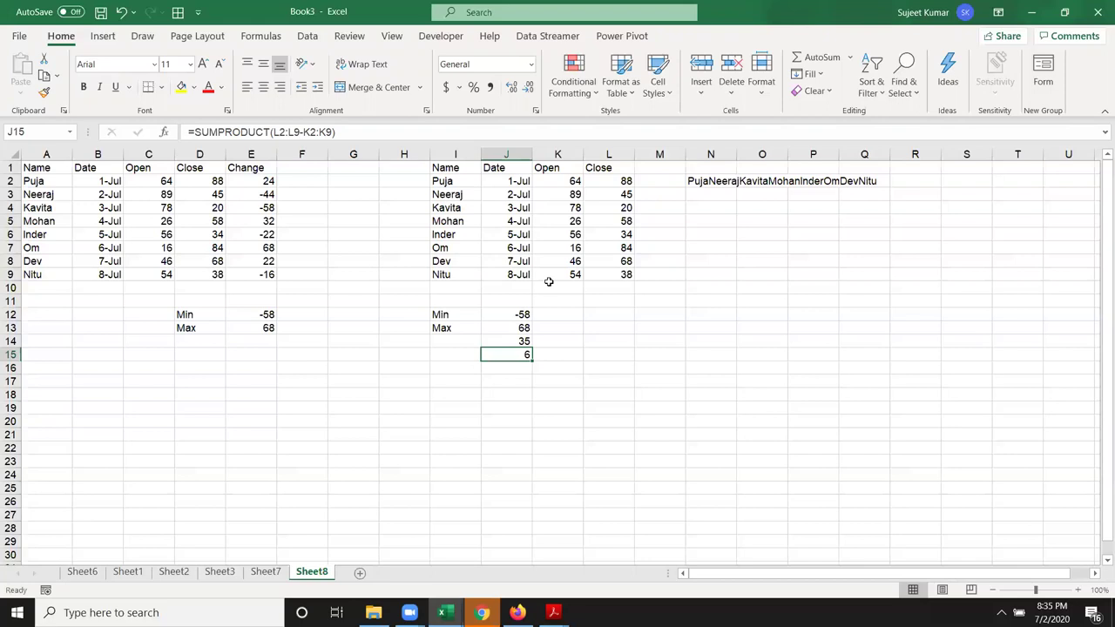
pyautogui.doubleClick(514, 356)
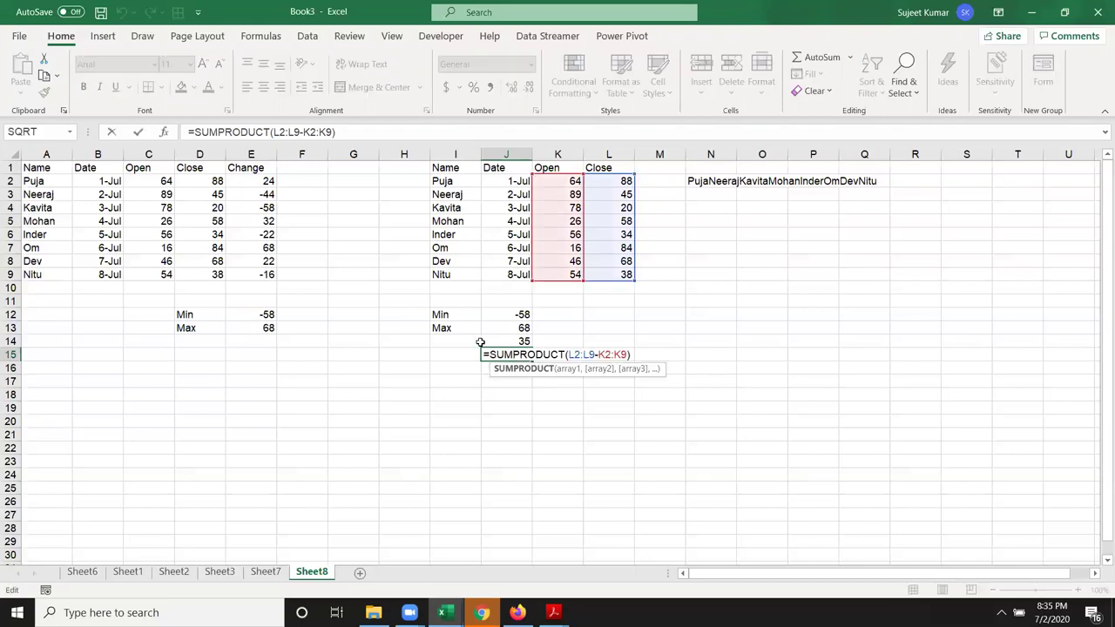
pyautogui.press('Return')
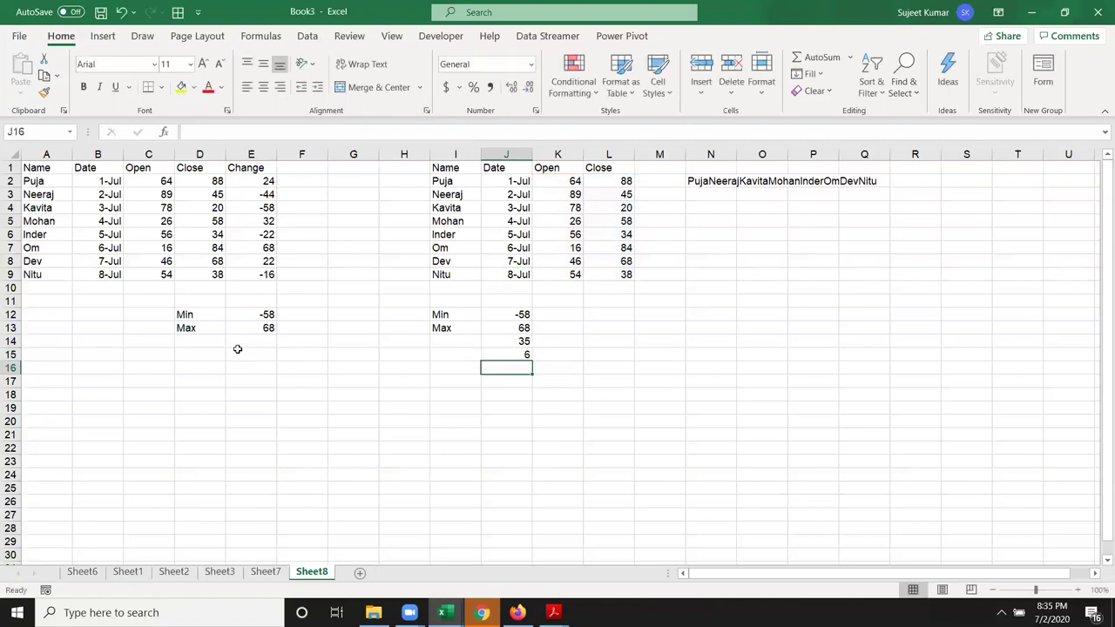
# Read the PDF from page 20's SUMPRODUCT vs SUM comparison to page 23's helper columns, then return to Excel.
pyautogui.hotkey('alt', 'Tab')
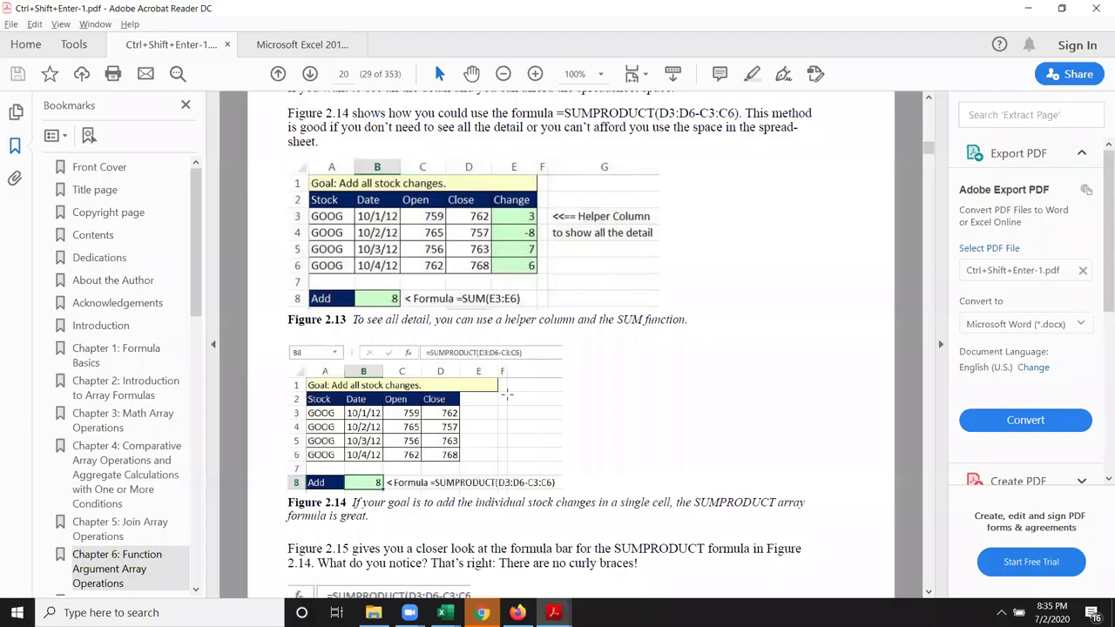
pyautogui.scroll(-1, 510, 398)
pyautogui.scroll(-1, 540, 455)
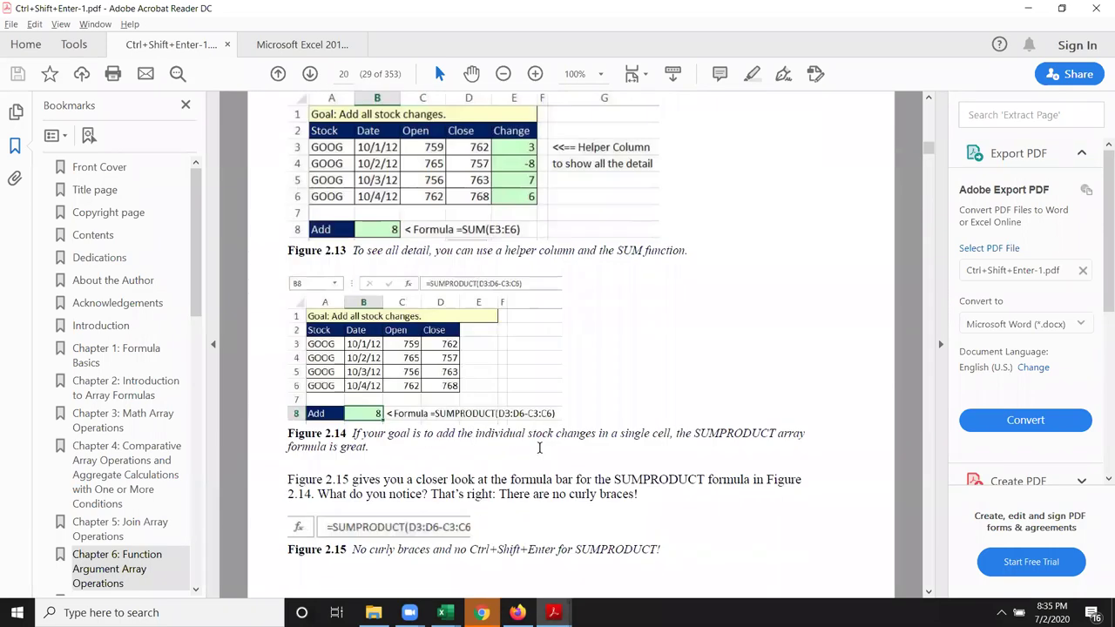
pyautogui.scroll(-10, 539, 448)
pyautogui.scroll(-1, 539, 448)
pyautogui.scroll(-1, 539, 448)
pyautogui.scroll(-1, 539, 448)
pyautogui.scroll(-2, 539, 447)
pyautogui.scroll(-2, 539, 448)
pyautogui.scroll(-2, 539, 447)
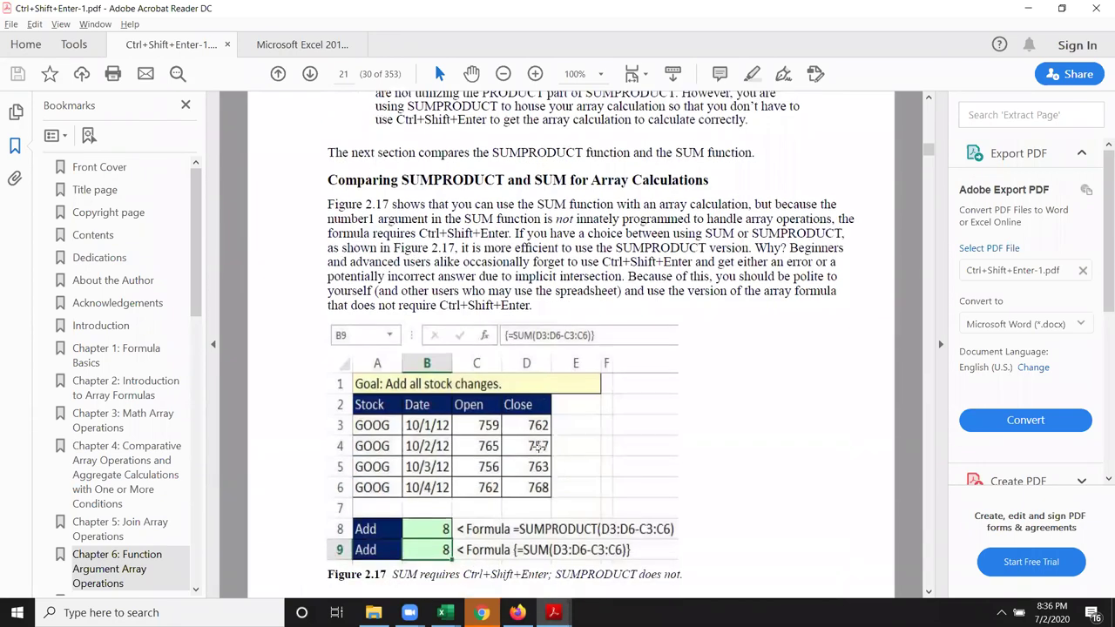
pyautogui.scroll(-3, 539, 447)
pyautogui.scroll(-2, 539, 445)
pyautogui.scroll(-2, 539, 445)
pyautogui.scroll(-2, 540, 446)
pyautogui.scroll(-2, 539, 444)
pyautogui.scroll(-1, 539, 444)
pyautogui.scroll(-4, 539, 444)
pyautogui.scroll(-1, 539, 444)
pyautogui.scroll(-1, 539, 445)
pyautogui.scroll(-3, 539, 444)
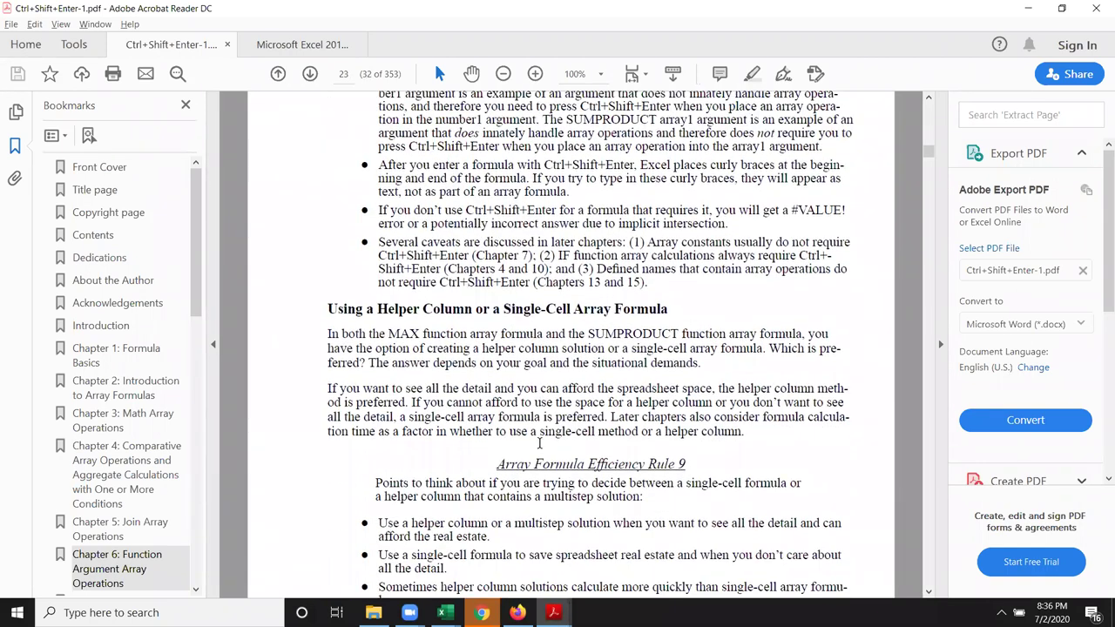
pyautogui.hotkey('alt', 'Tab')
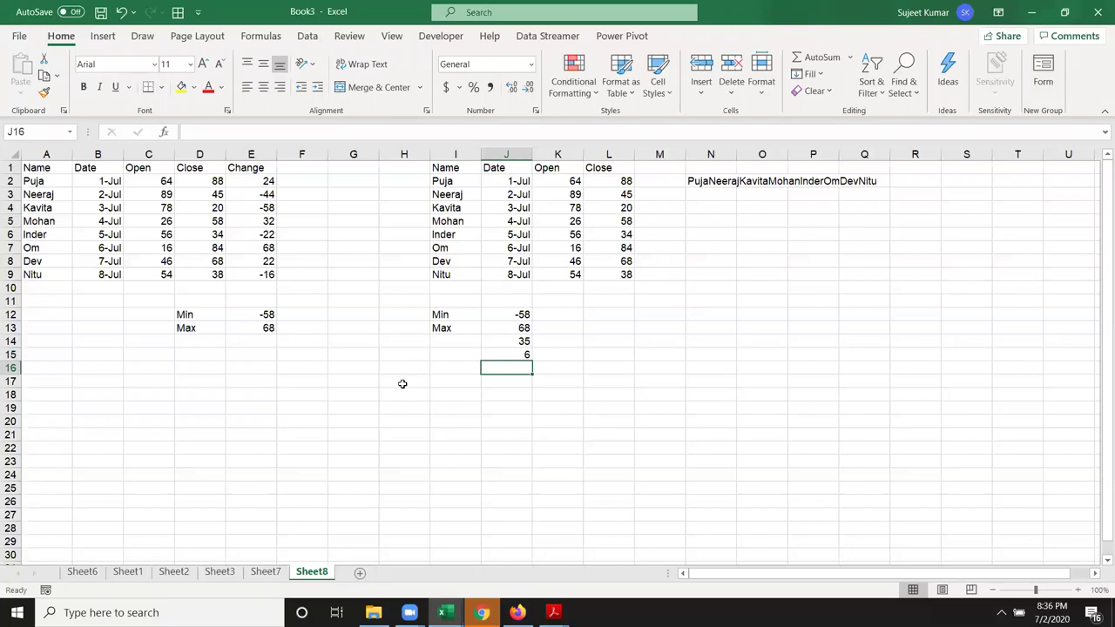
# Try SUM on the Close values and LEN on the names in H15, cancelling both.
pyautogui.click(570, 328)
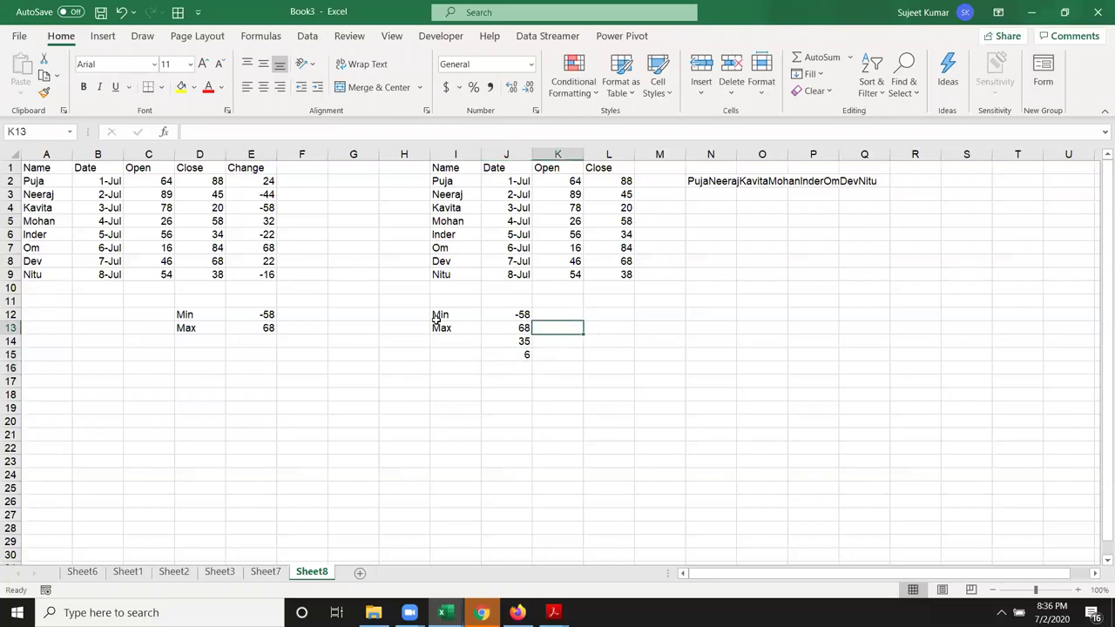
pyautogui.click(411, 351)
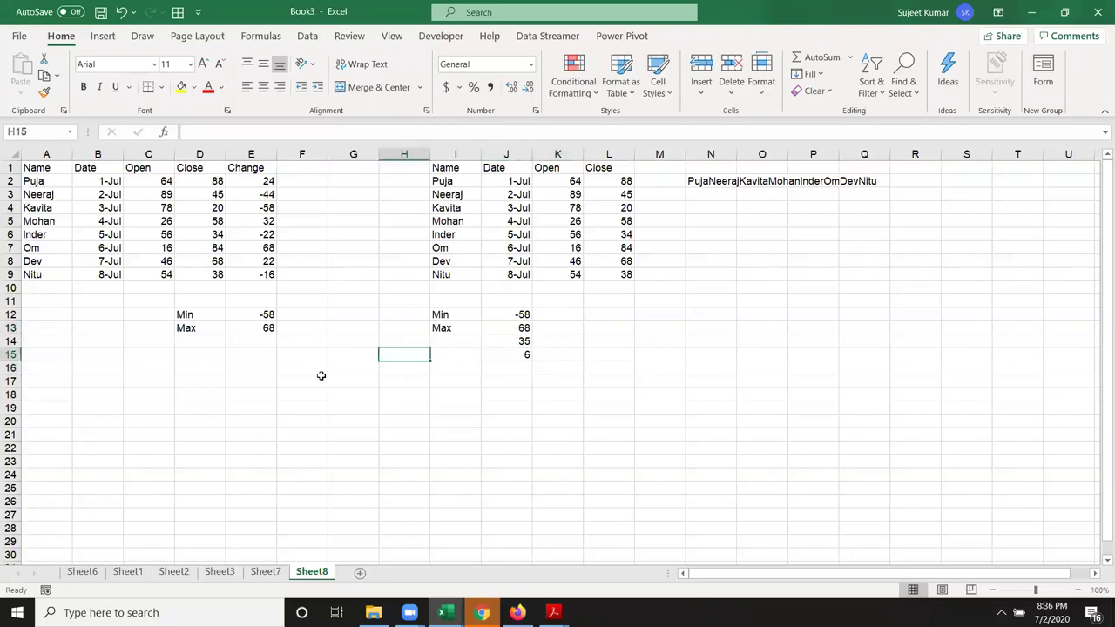
pyautogui.write('=sum')
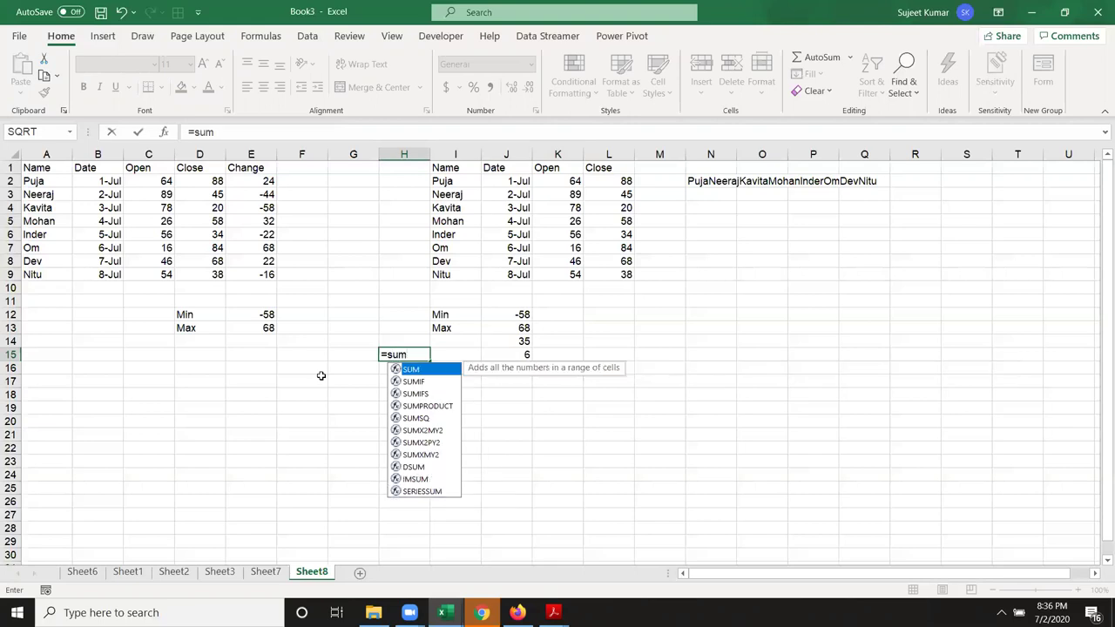
pyautogui.press('Tab')
pyautogui.moveTo(601, 274); pyautogui.dragTo(601, 181)
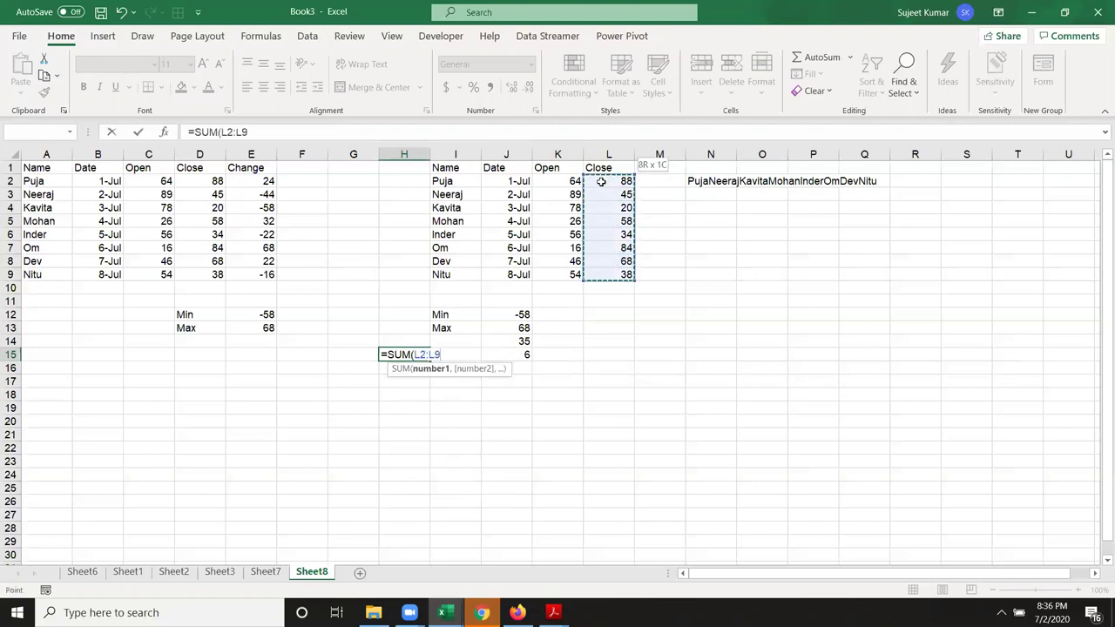
pyautogui.press('Escape')
pyautogui.write('=len')
pyautogui.press('Tab')
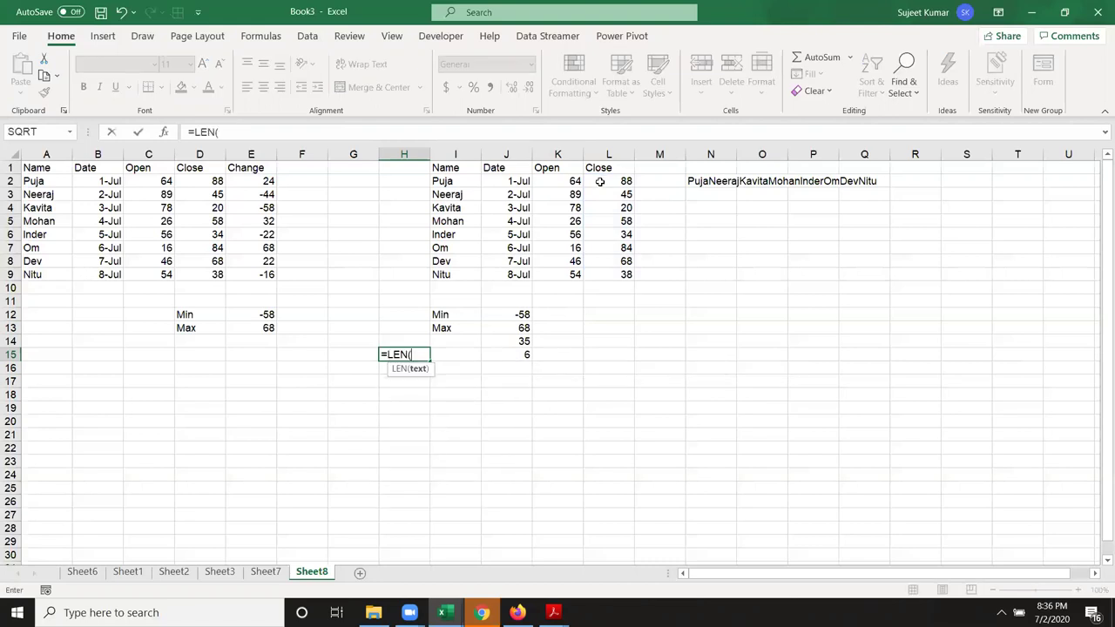
pyautogui.moveTo(455, 273); pyautogui.dragTo(448, 180)
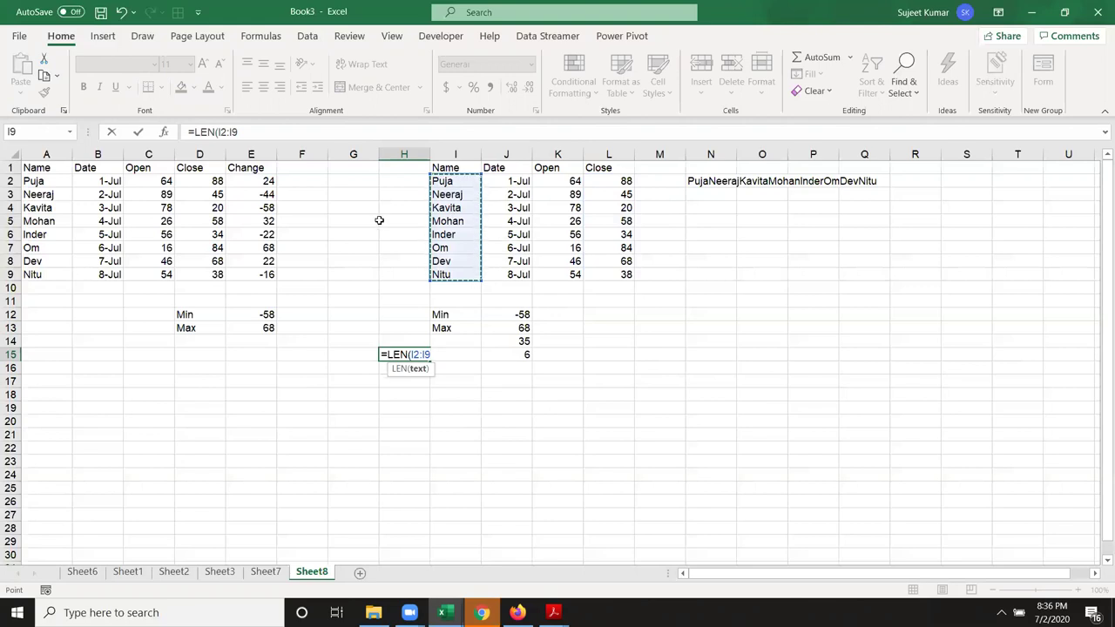
pyautogui.press('Escape')
# Enter {=SUM(LEN(I2:I9))} in H11 as an array formula, totalling 35 characters.
pyautogui.click(401, 299)
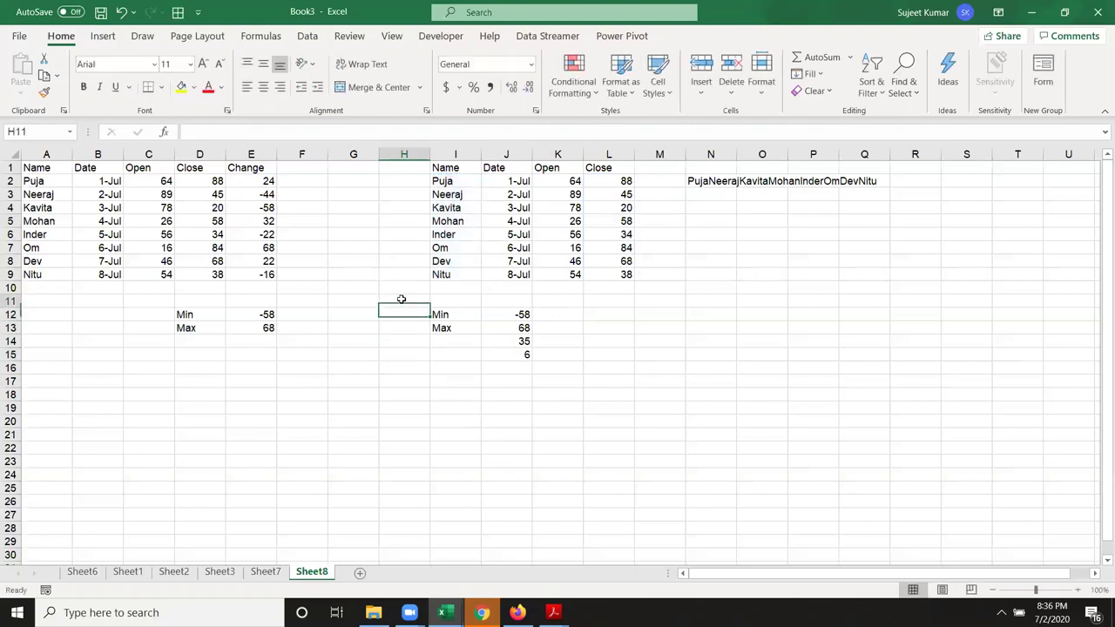
pyautogui.write('=su')
pyautogui.press('Tab')
pyautogui.write('le')
pyautogui.press('Tab')
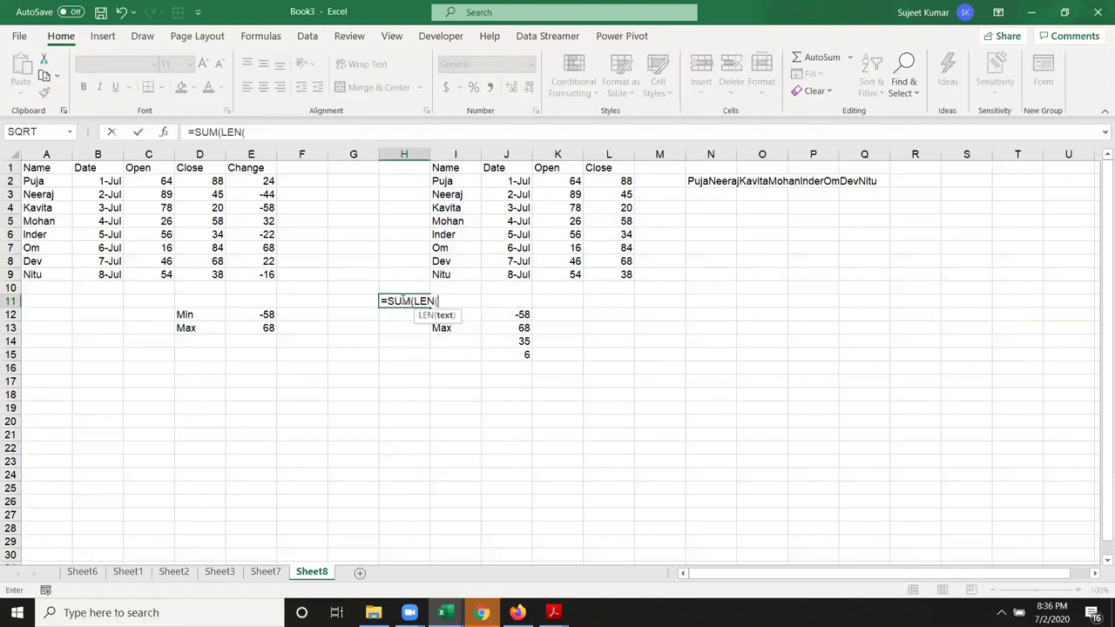
pyautogui.moveTo(445, 277); pyautogui.dragTo(454, 181)
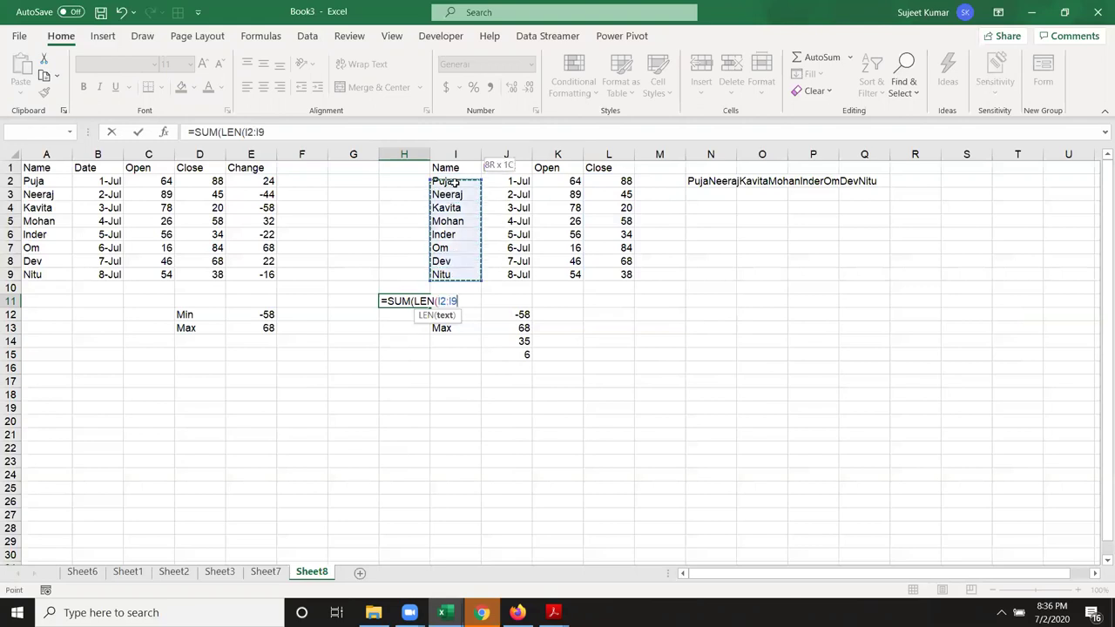
pyautogui.write(')')
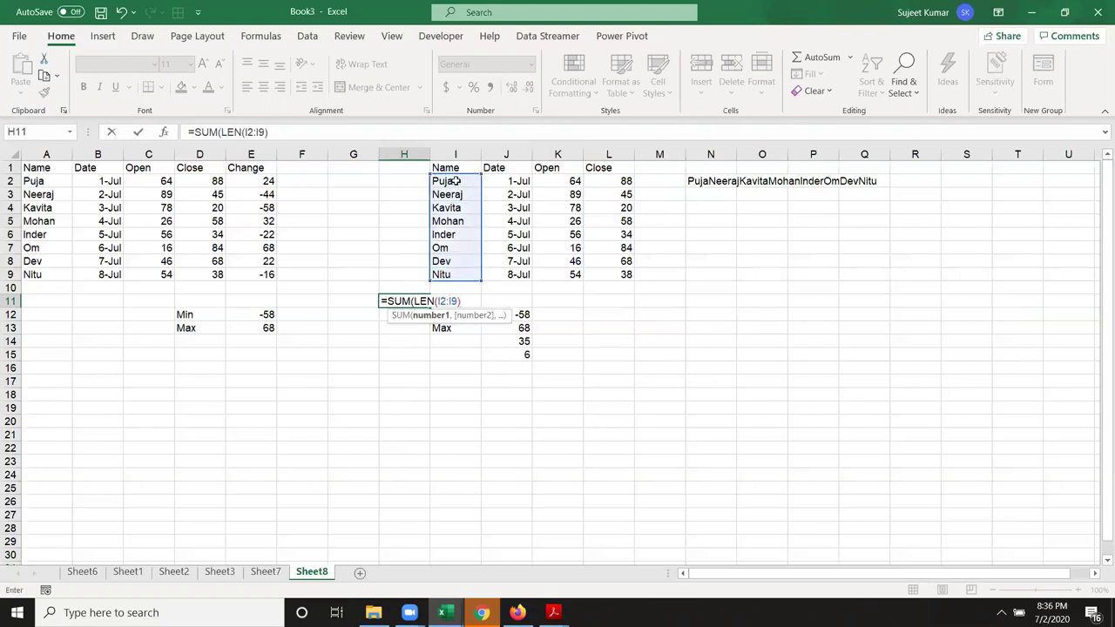
pyautogui.write(')')
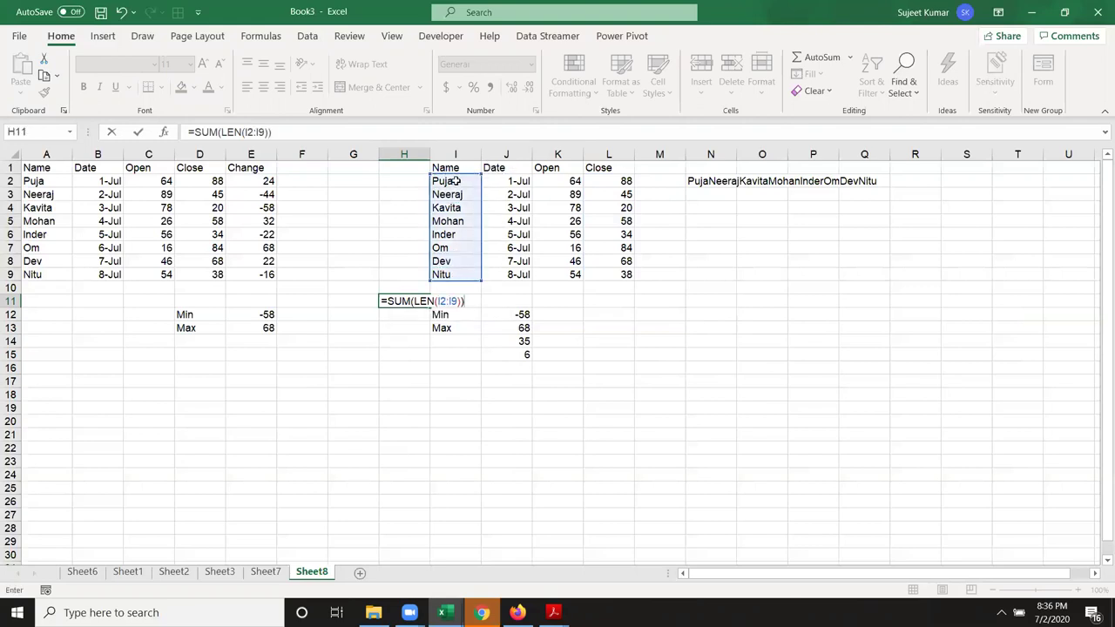
pyautogui.hotkey('ctrl', 'shift', 'Return')
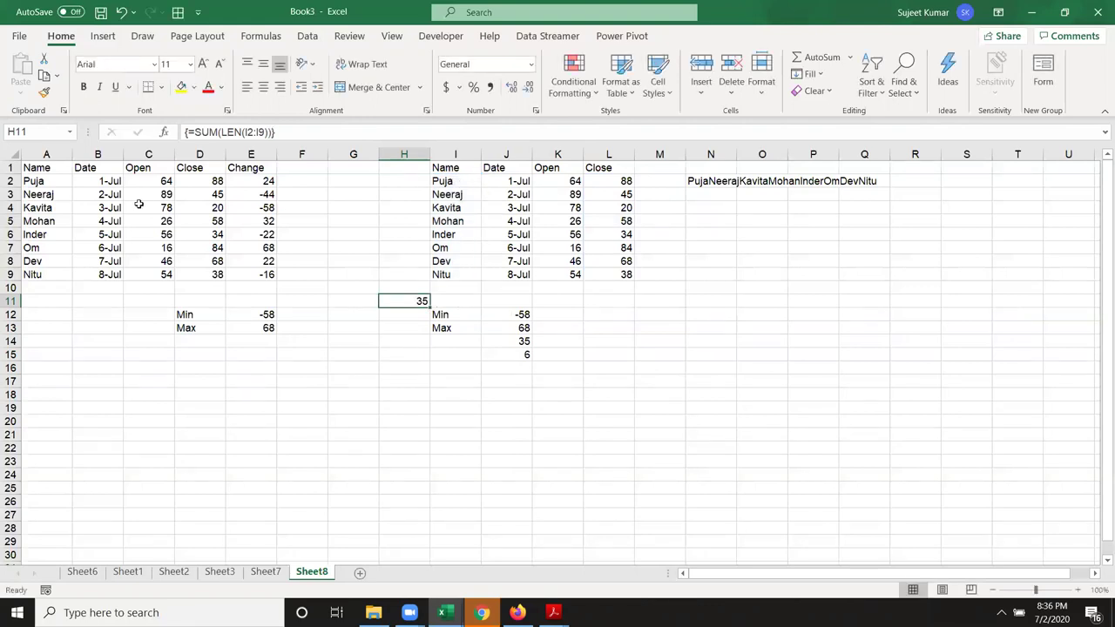
# Inspect the MAX formulas in E13 and J13 without changing them.
pyautogui.click(259, 327)
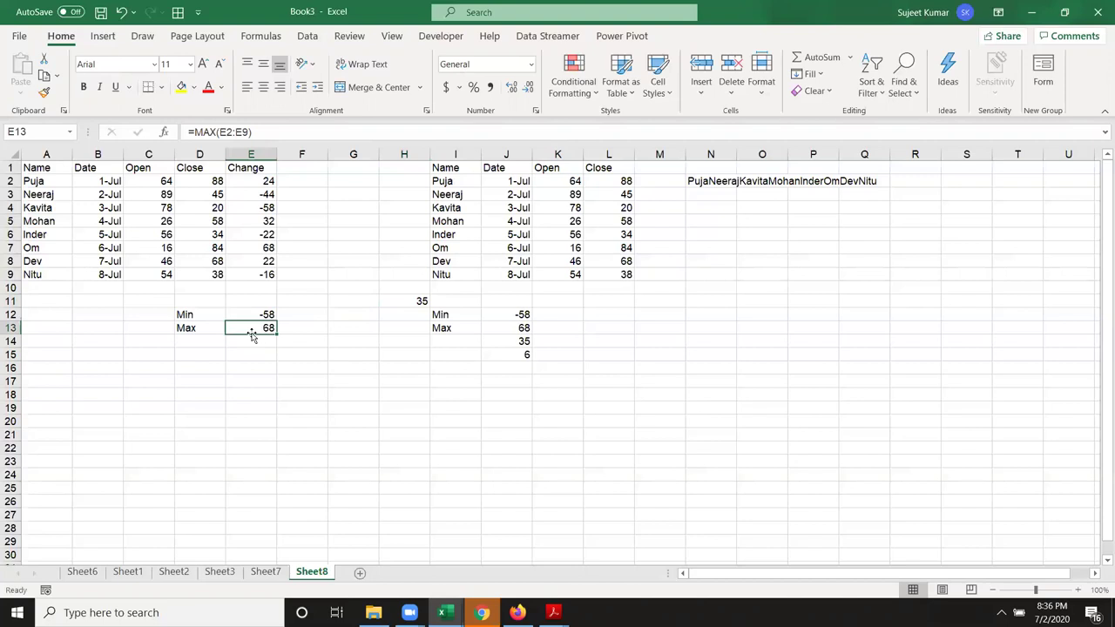
pyautogui.doubleClick(251, 328)
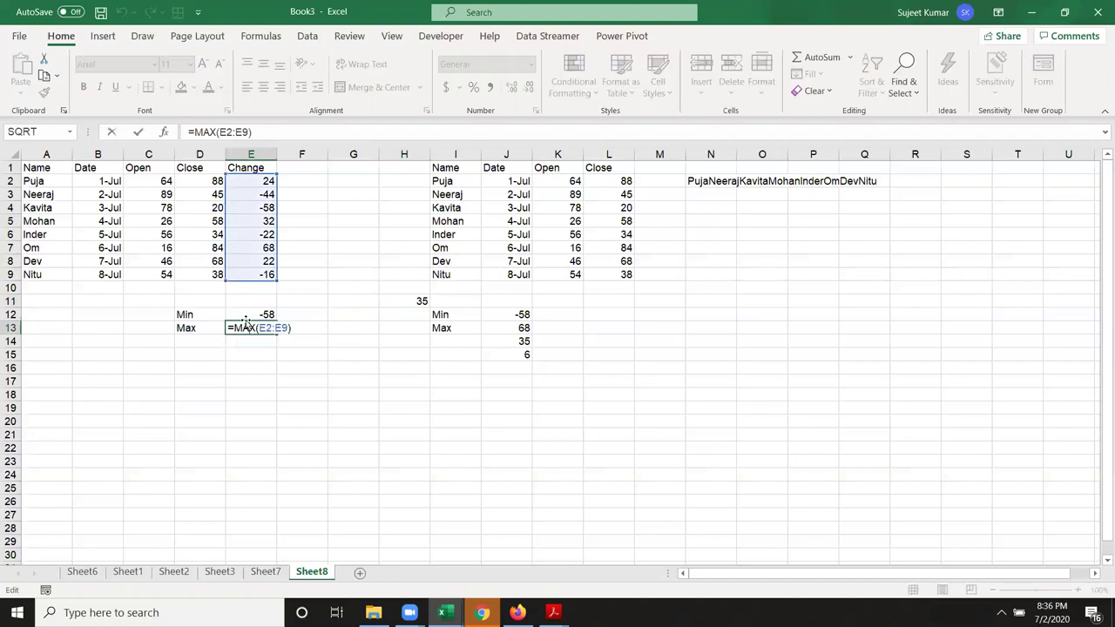
pyautogui.press('Escape')
pyautogui.click(516, 329)
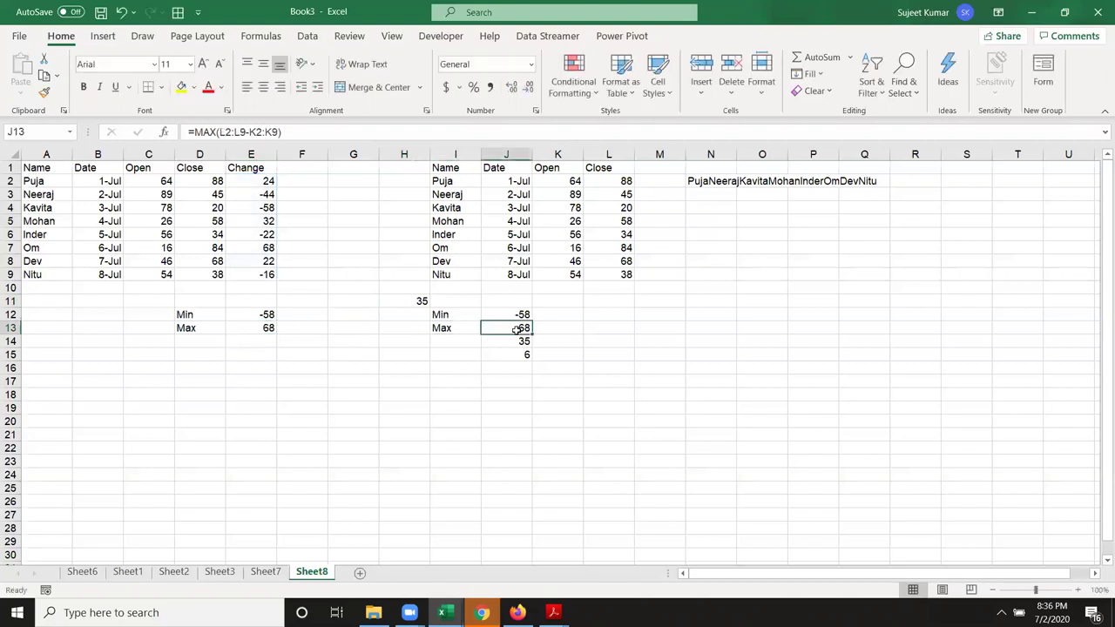
pyautogui.doubleClick(519, 326)
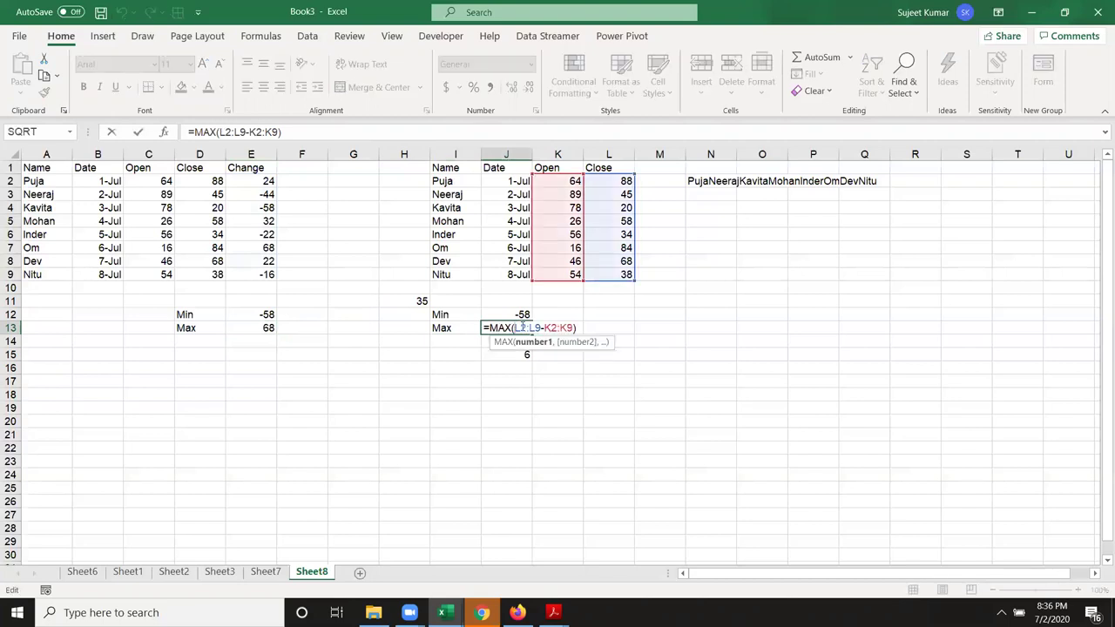
pyautogui.press('Escape')
# Re-enter J12's MIN and J13's MAX of L2:L9-K2:K9 as array formulas.
pyautogui.click(522, 315)
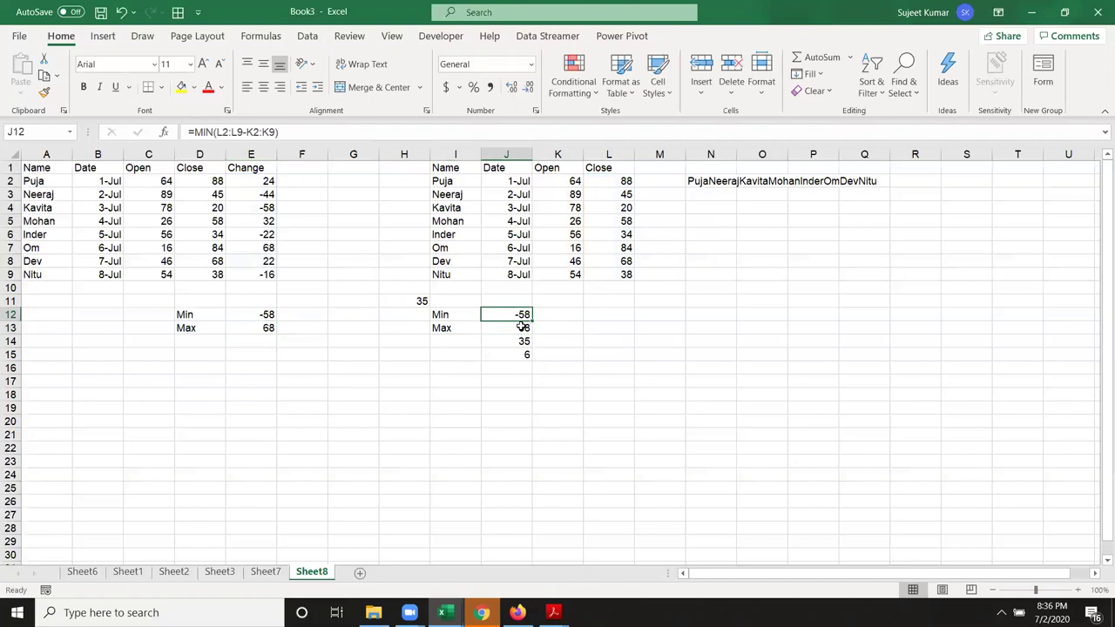
pyautogui.doubleClick(522, 315)
pyautogui.hotkey('ctrl', 'shift', 'Return')
pyautogui.press('F2')
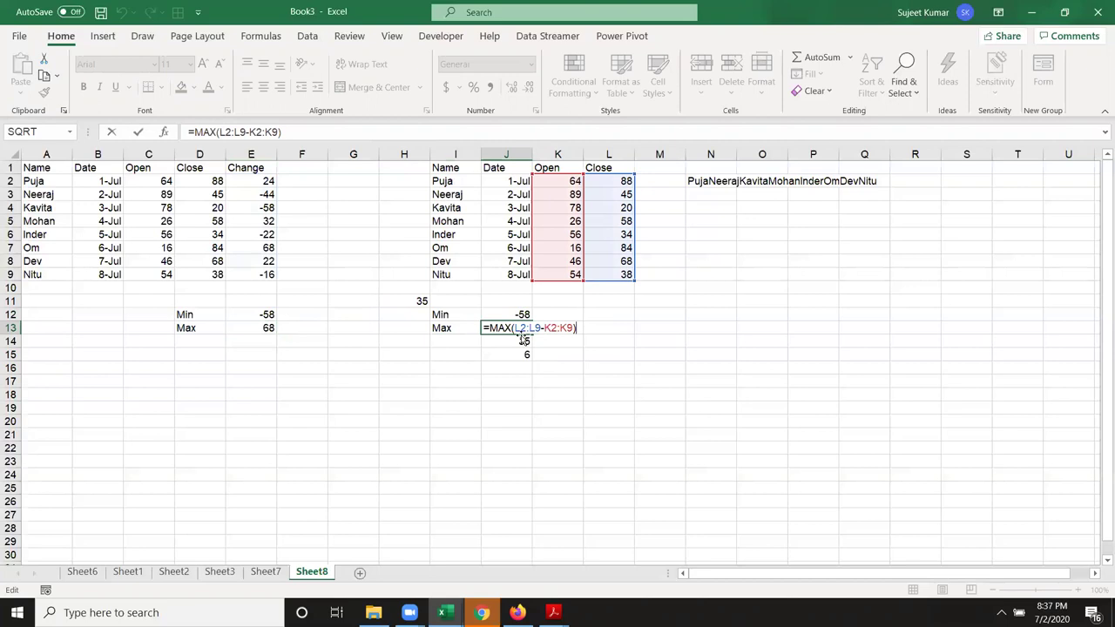
pyautogui.hotkey('ctrl', 'shift', 'Return')
# Start a helper formula =L2-K2 in M2, then cancel it.
pyautogui.moveTo(657, 182); pyautogui.dragTo(571, 181)
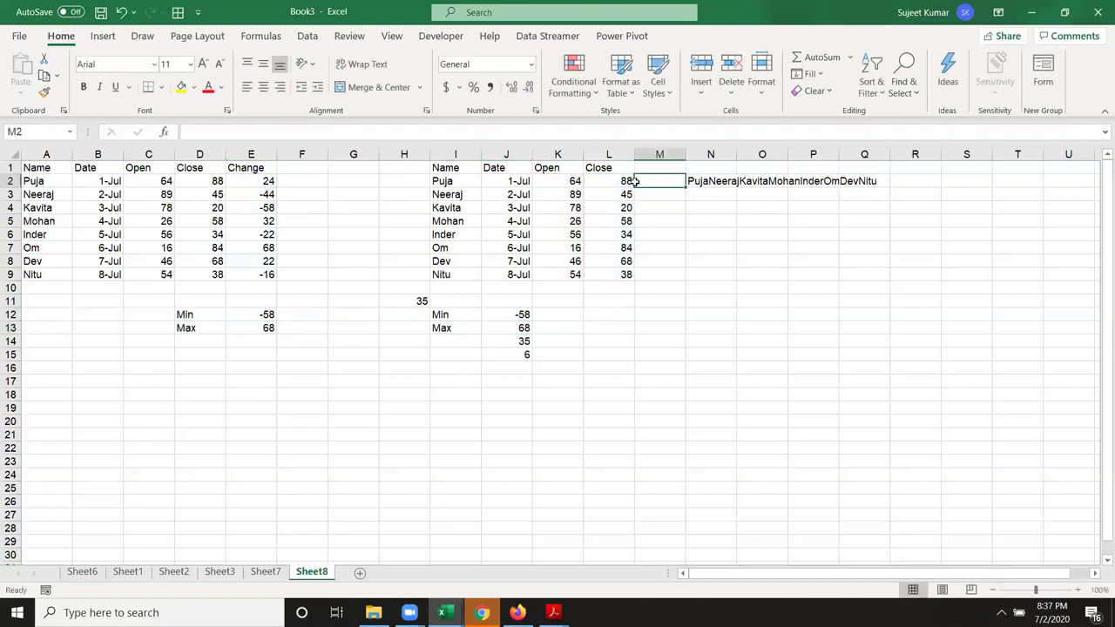
pyautogui.click(657, 181)
pyautogui.write('=')
pyautogui.press('Left')
pyautogui.write('-')
pyautogui.press('Left')
pyautogui.press('Left')
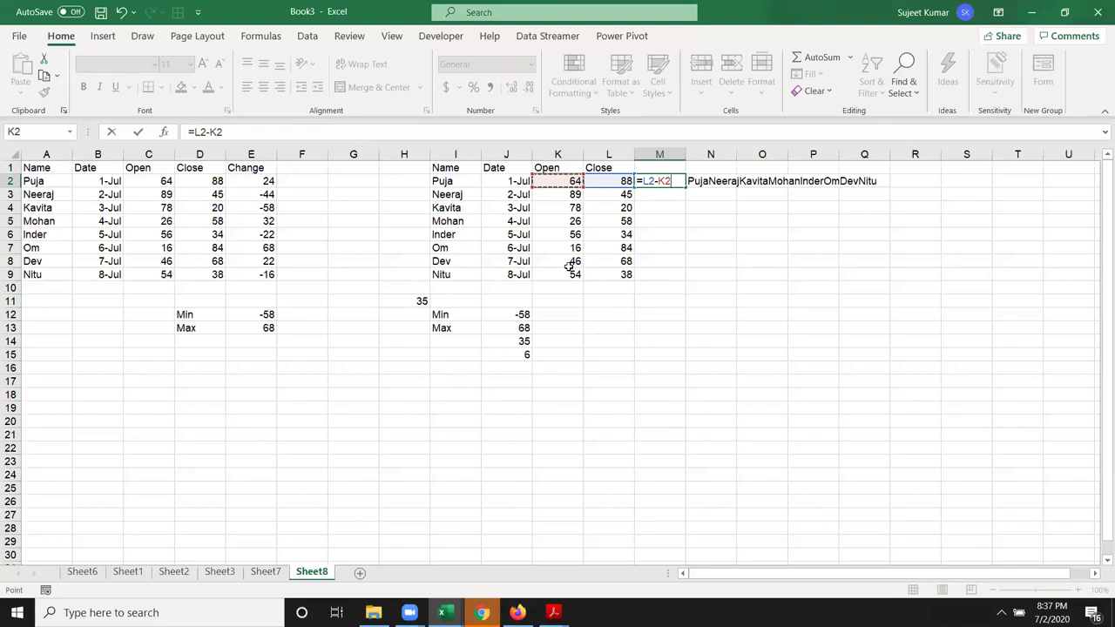
pyautogui.press('Escape')
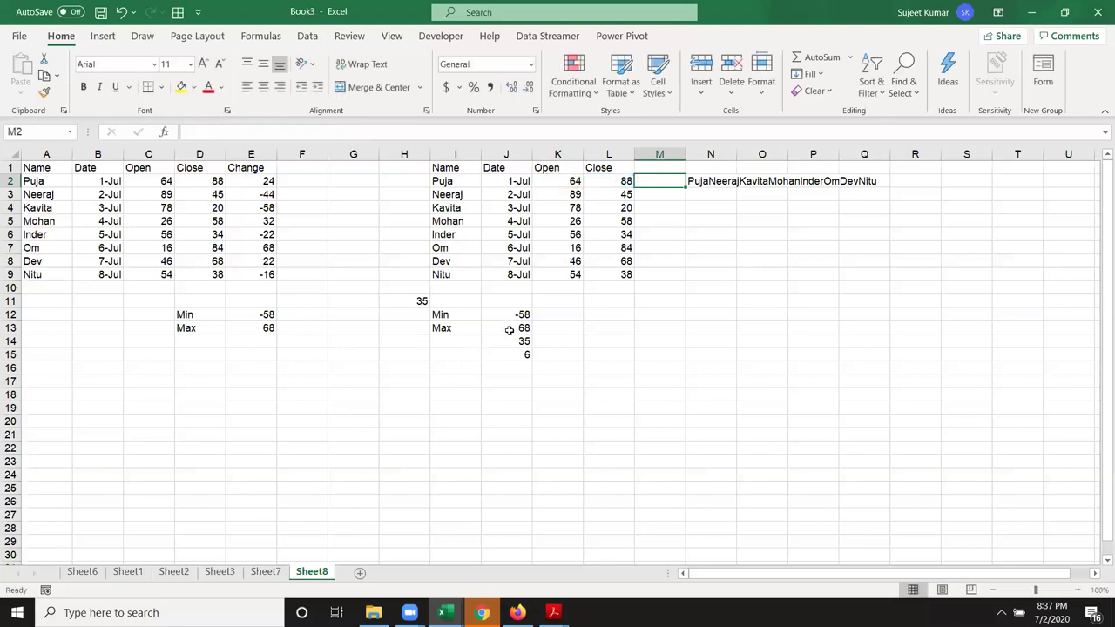
pyautogui.click(509, 330)
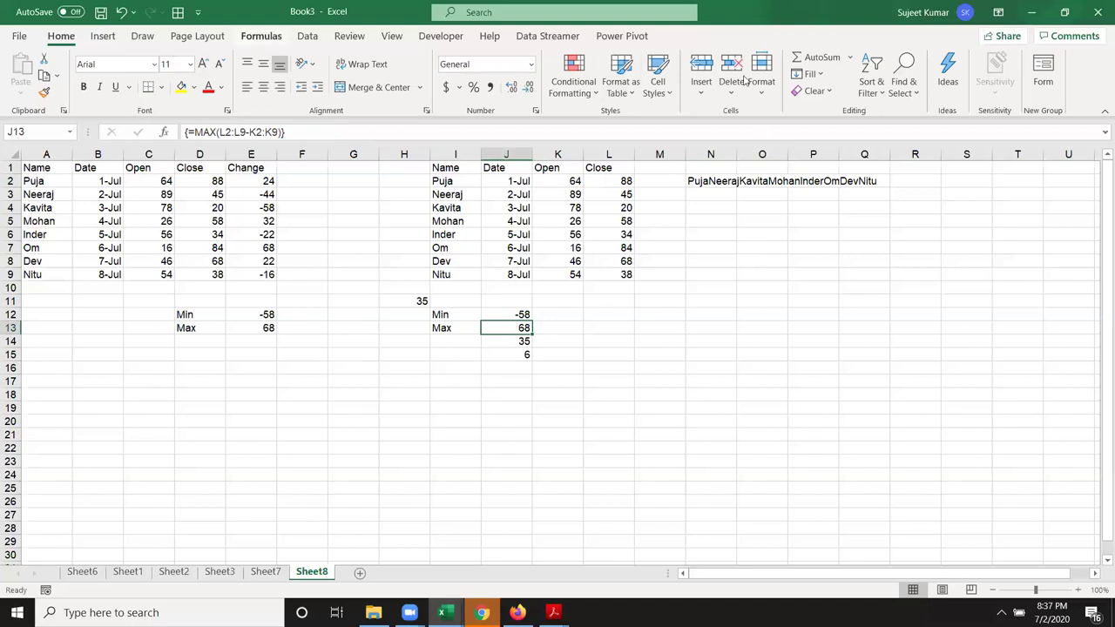
# Evaluate J13's {=MAX(L2:L9-K2:K9)} step by step to confirm the result 68.
pyautogui.click(261, 36)
pyautogui.click(697, 94)
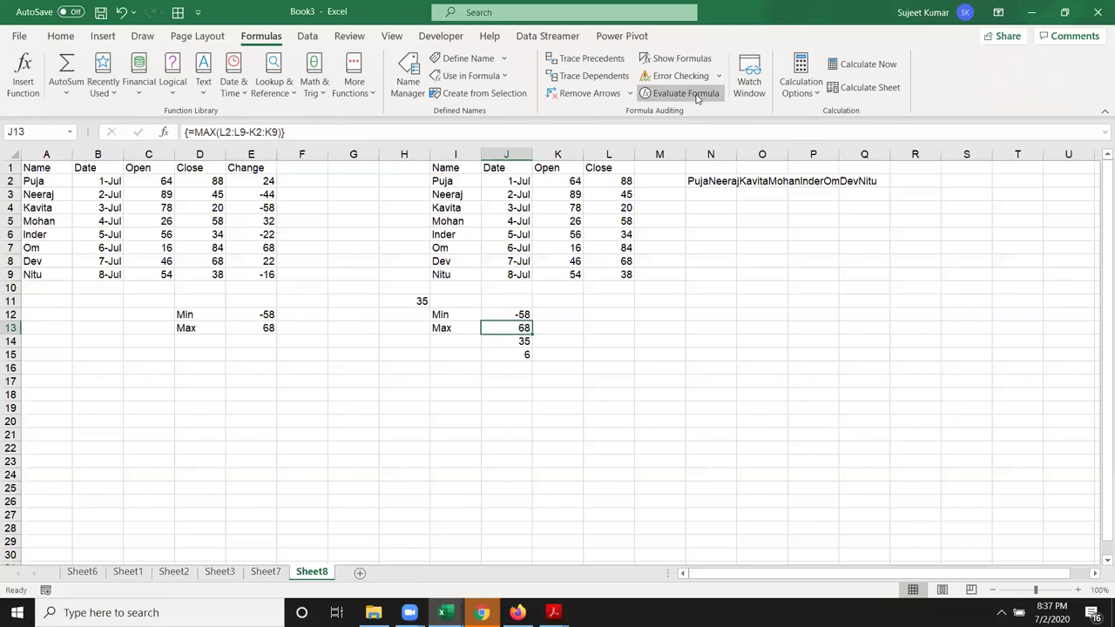
pyautogui.click(817, 446)
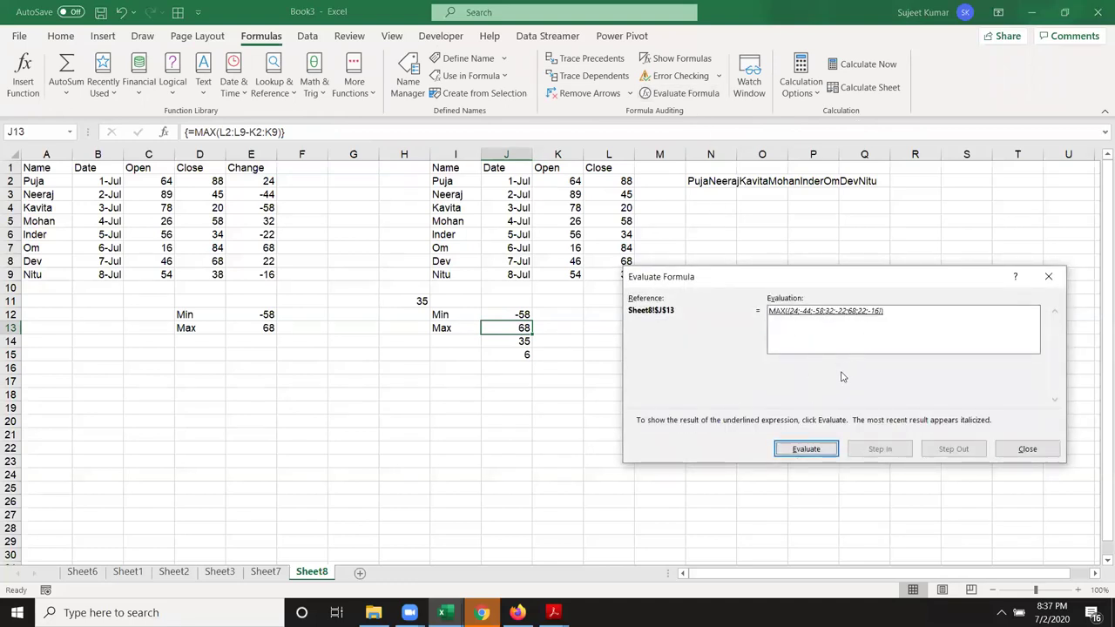
pyautogui.click(820, 453)
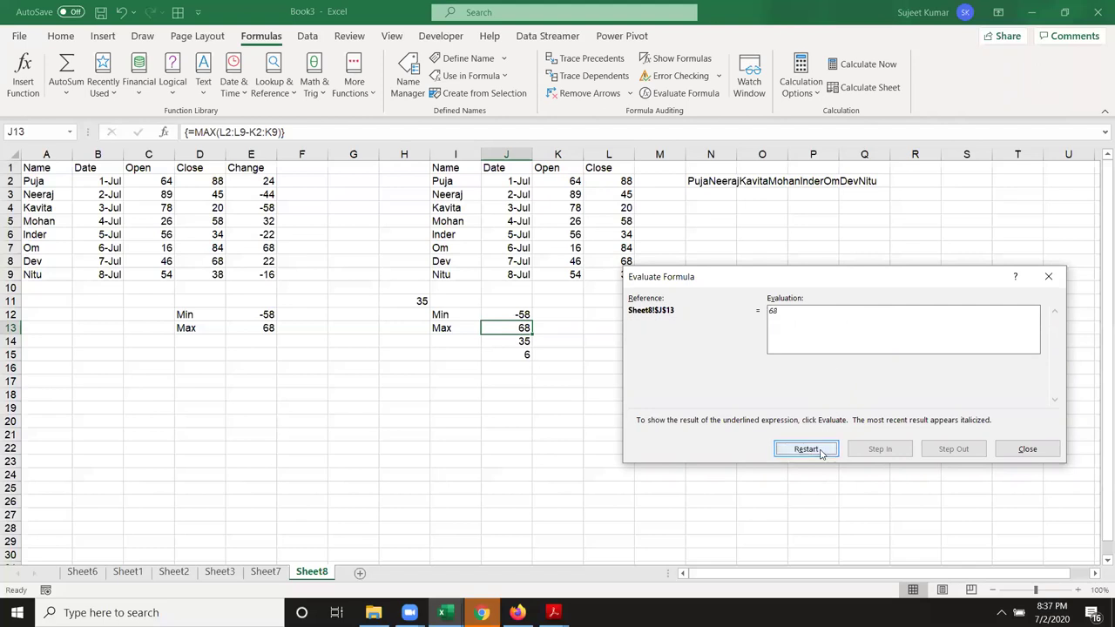
pyautogui.press('Escape')
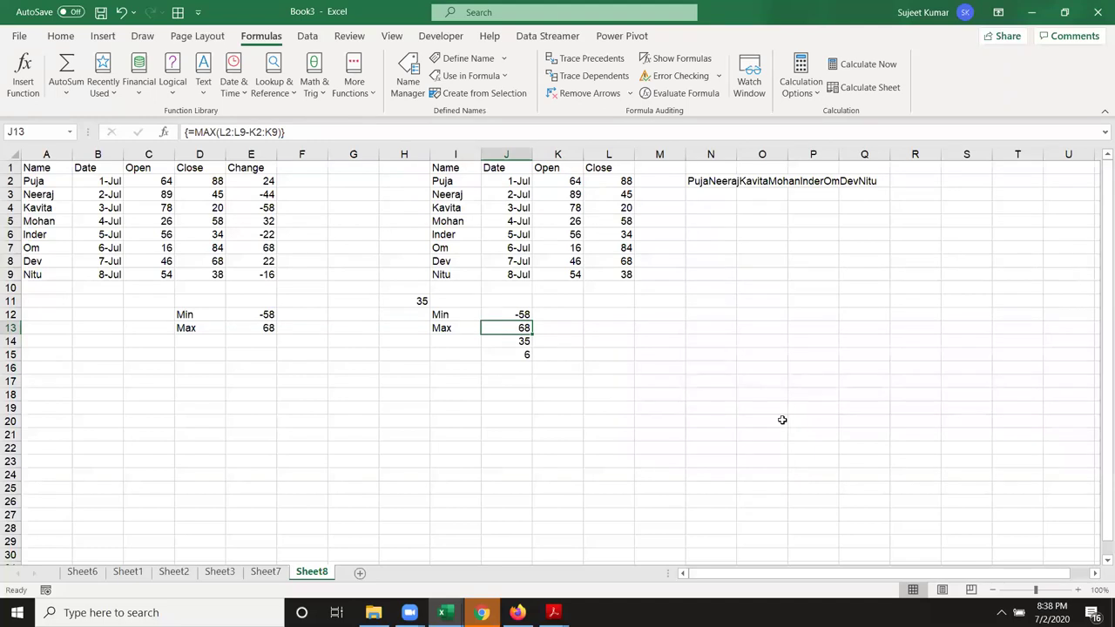
pyautogui.moveTo(553, 612)
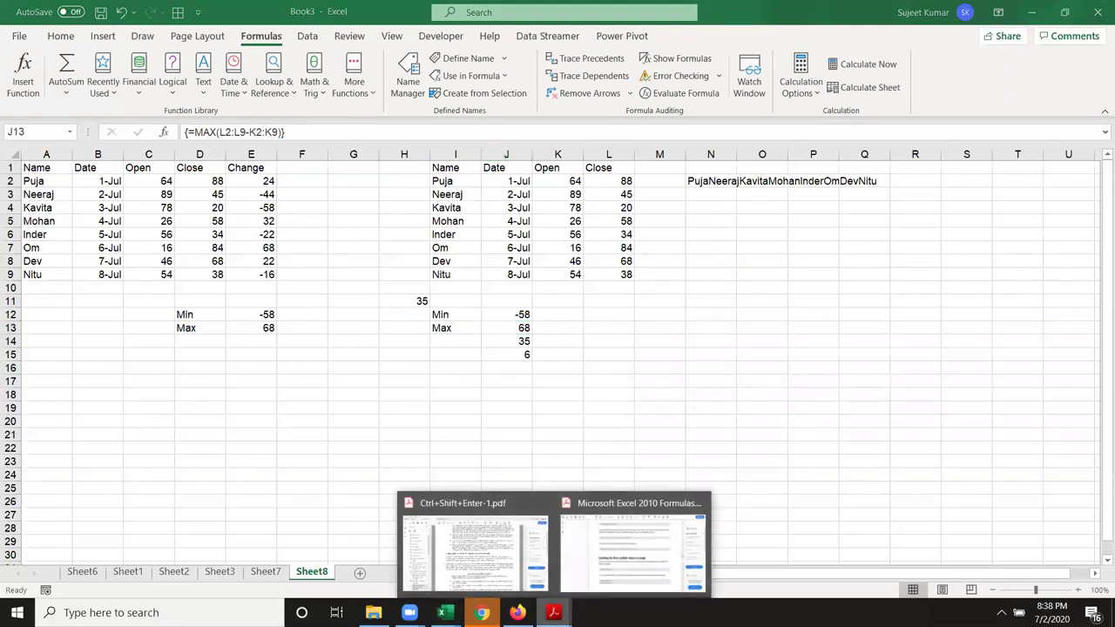
# Show the Excel 2010 Formulas book's page 384 {=SUM(LEN(A1:A14))} example in Acrobat.
pyautogui.click(500, 585)
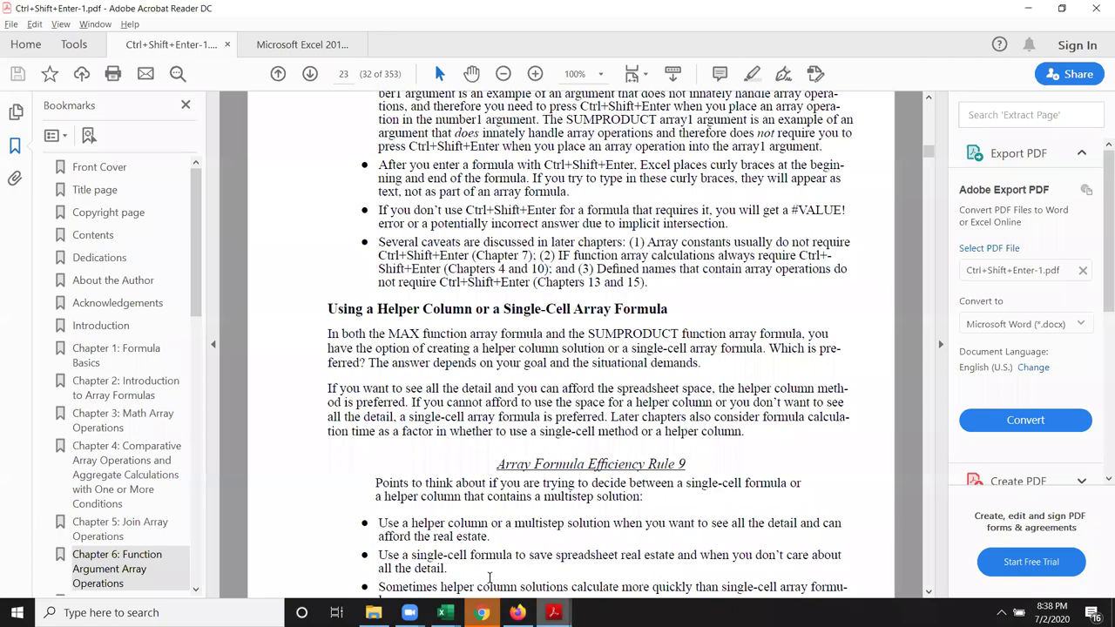
pyautogui.click(345, 74)
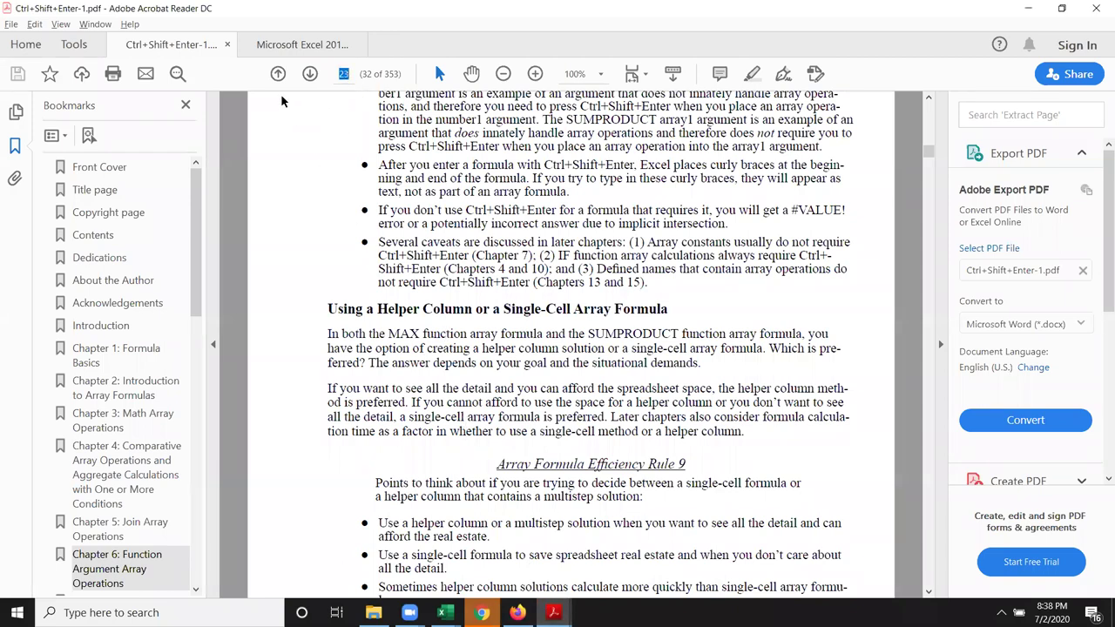
pyautogui.click(293, 43)
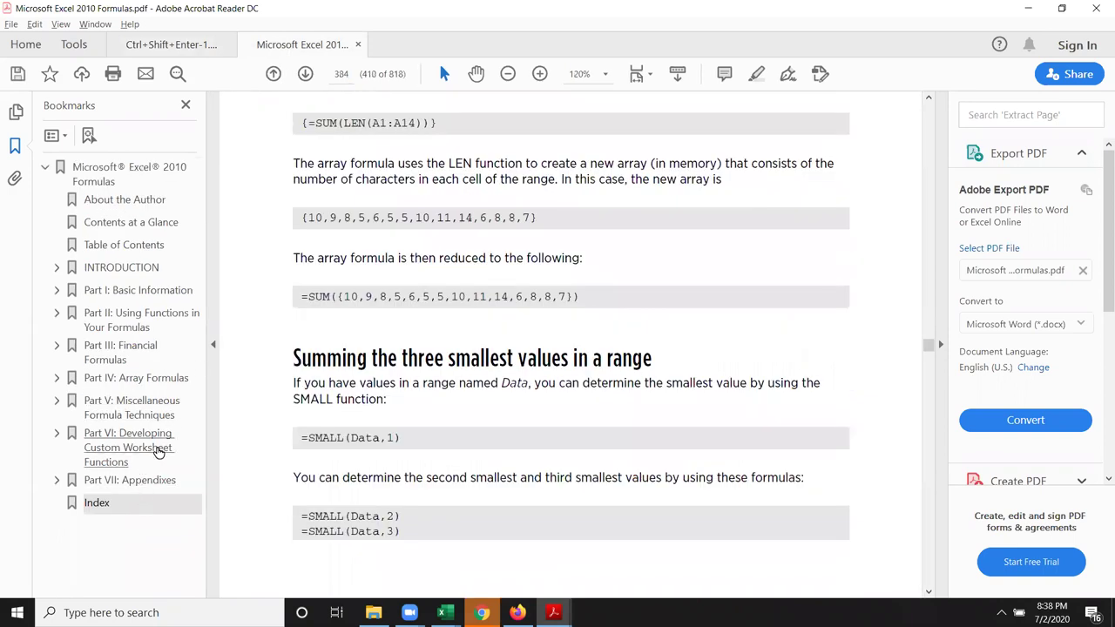
pyautogui.click(439, 358)
pyautogui.click(343, 74)
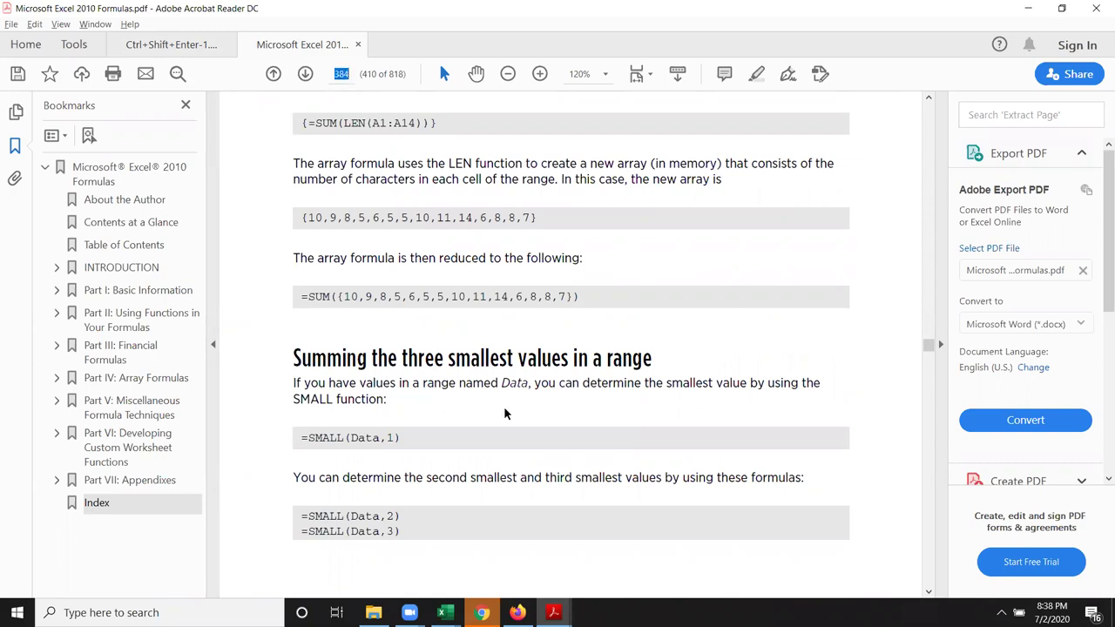
pyautogui.scroll(1, 505, 416)
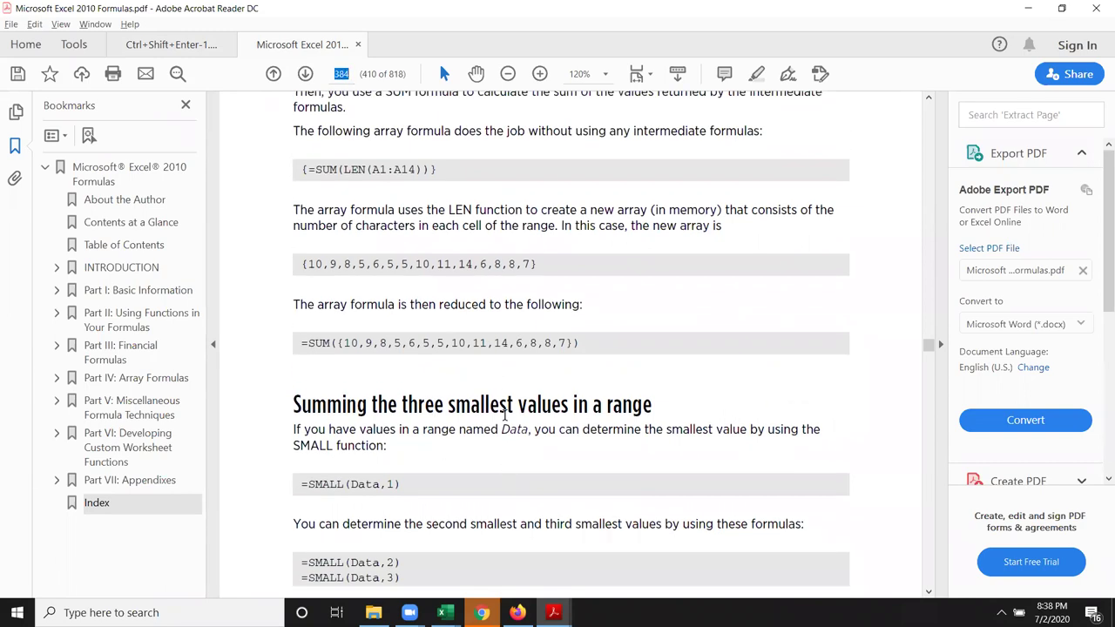